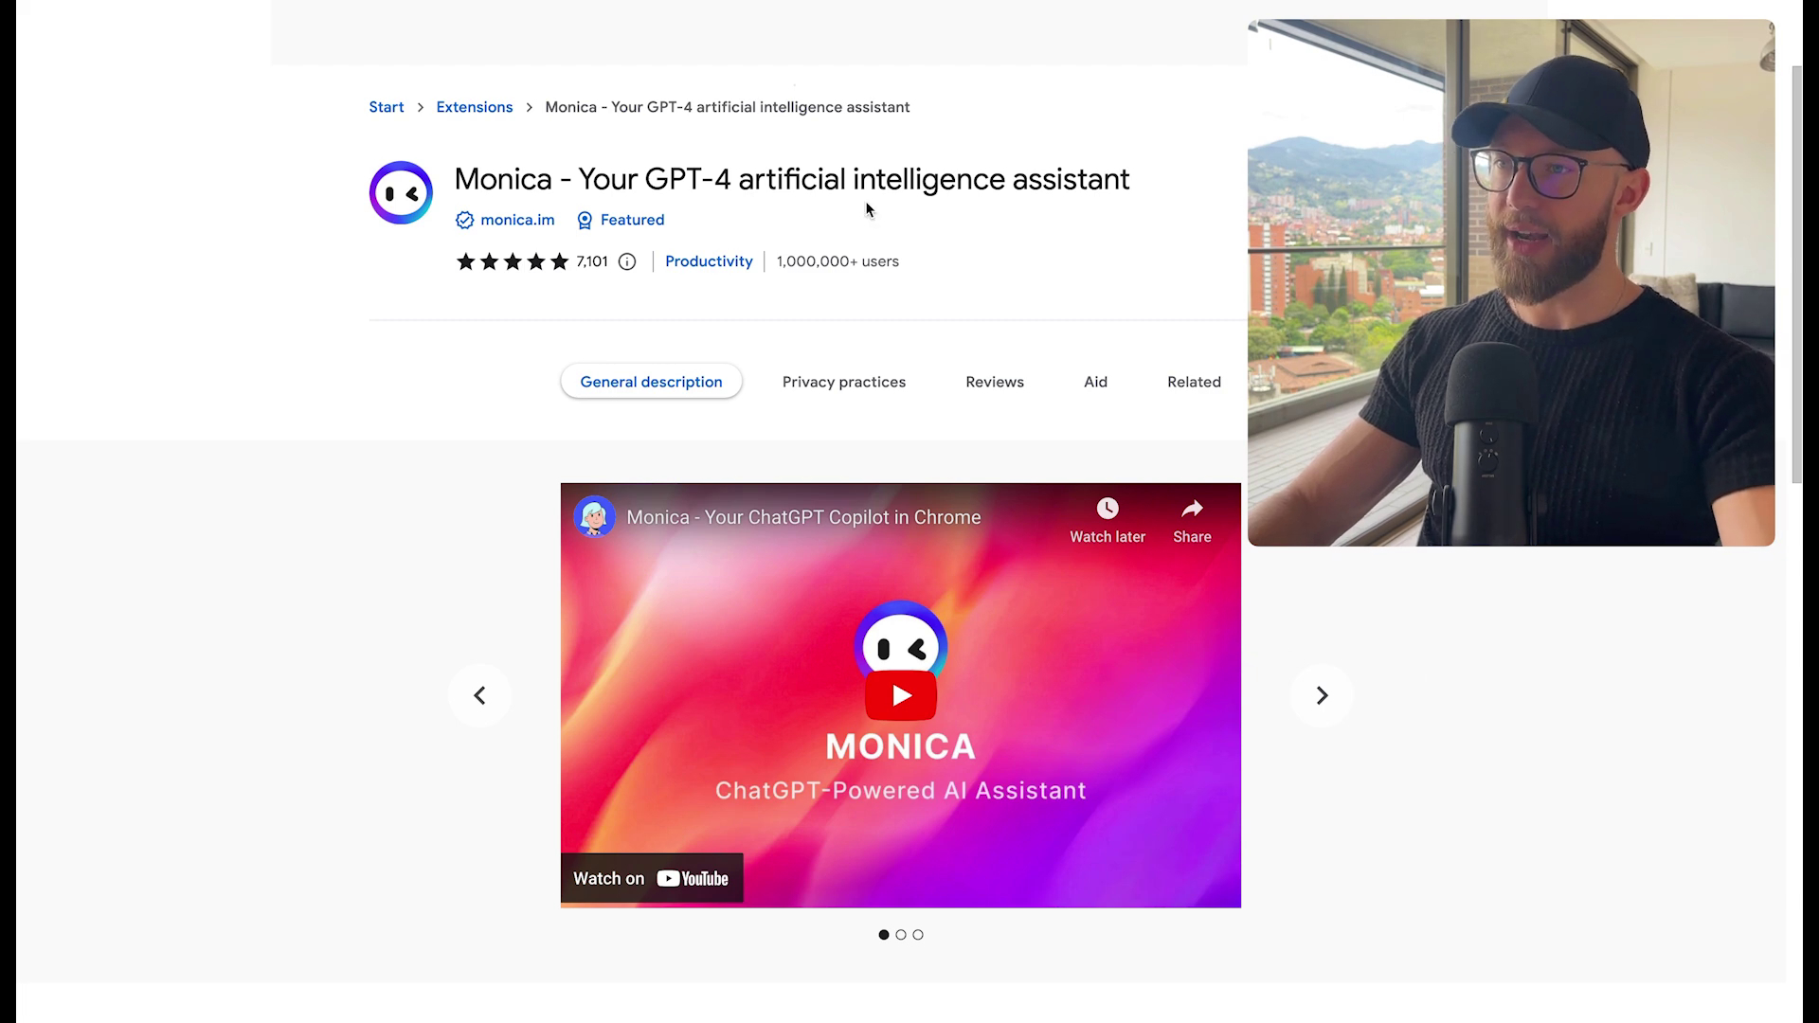
# Step: Read the Monica listing's description, then open Monica beside the 'Increase our budget' email
pyautogui.scroll(-2, 301, 426)
pyautogui.scroll(-7, 301, 425)
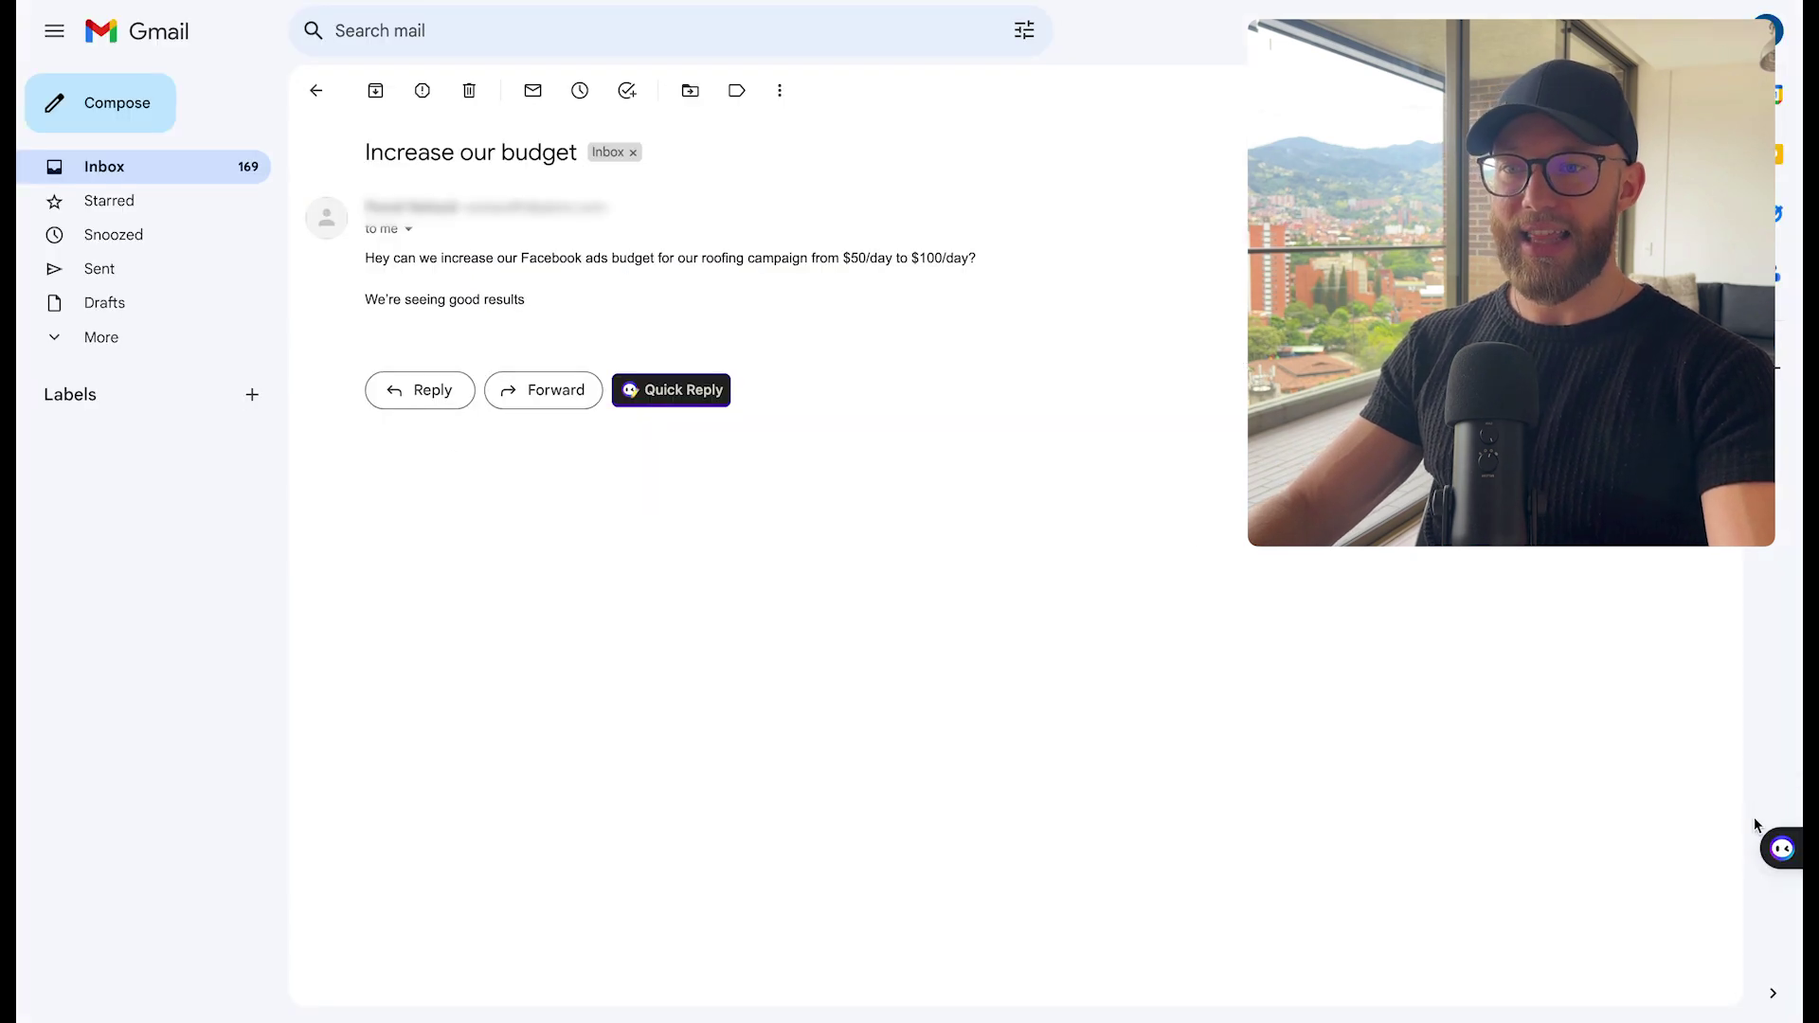
pyautogui.moveTo(1777, 870)
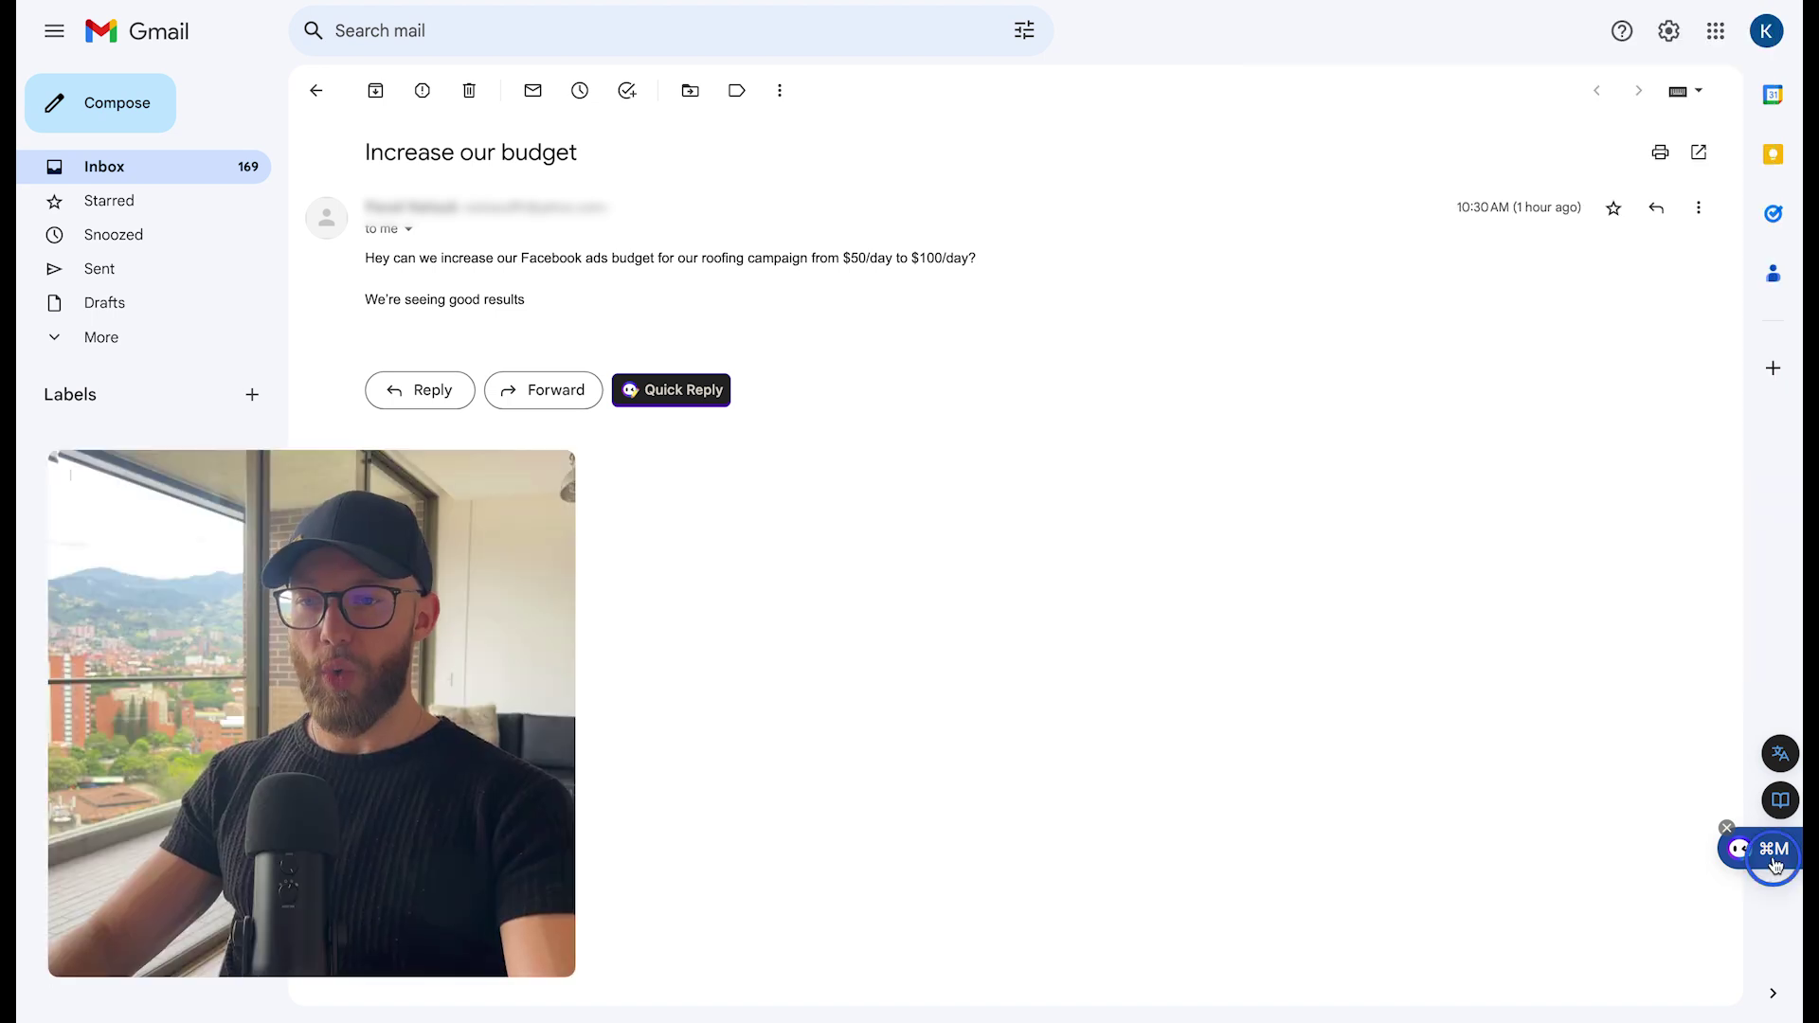
pyautogui.click(1757, 858)
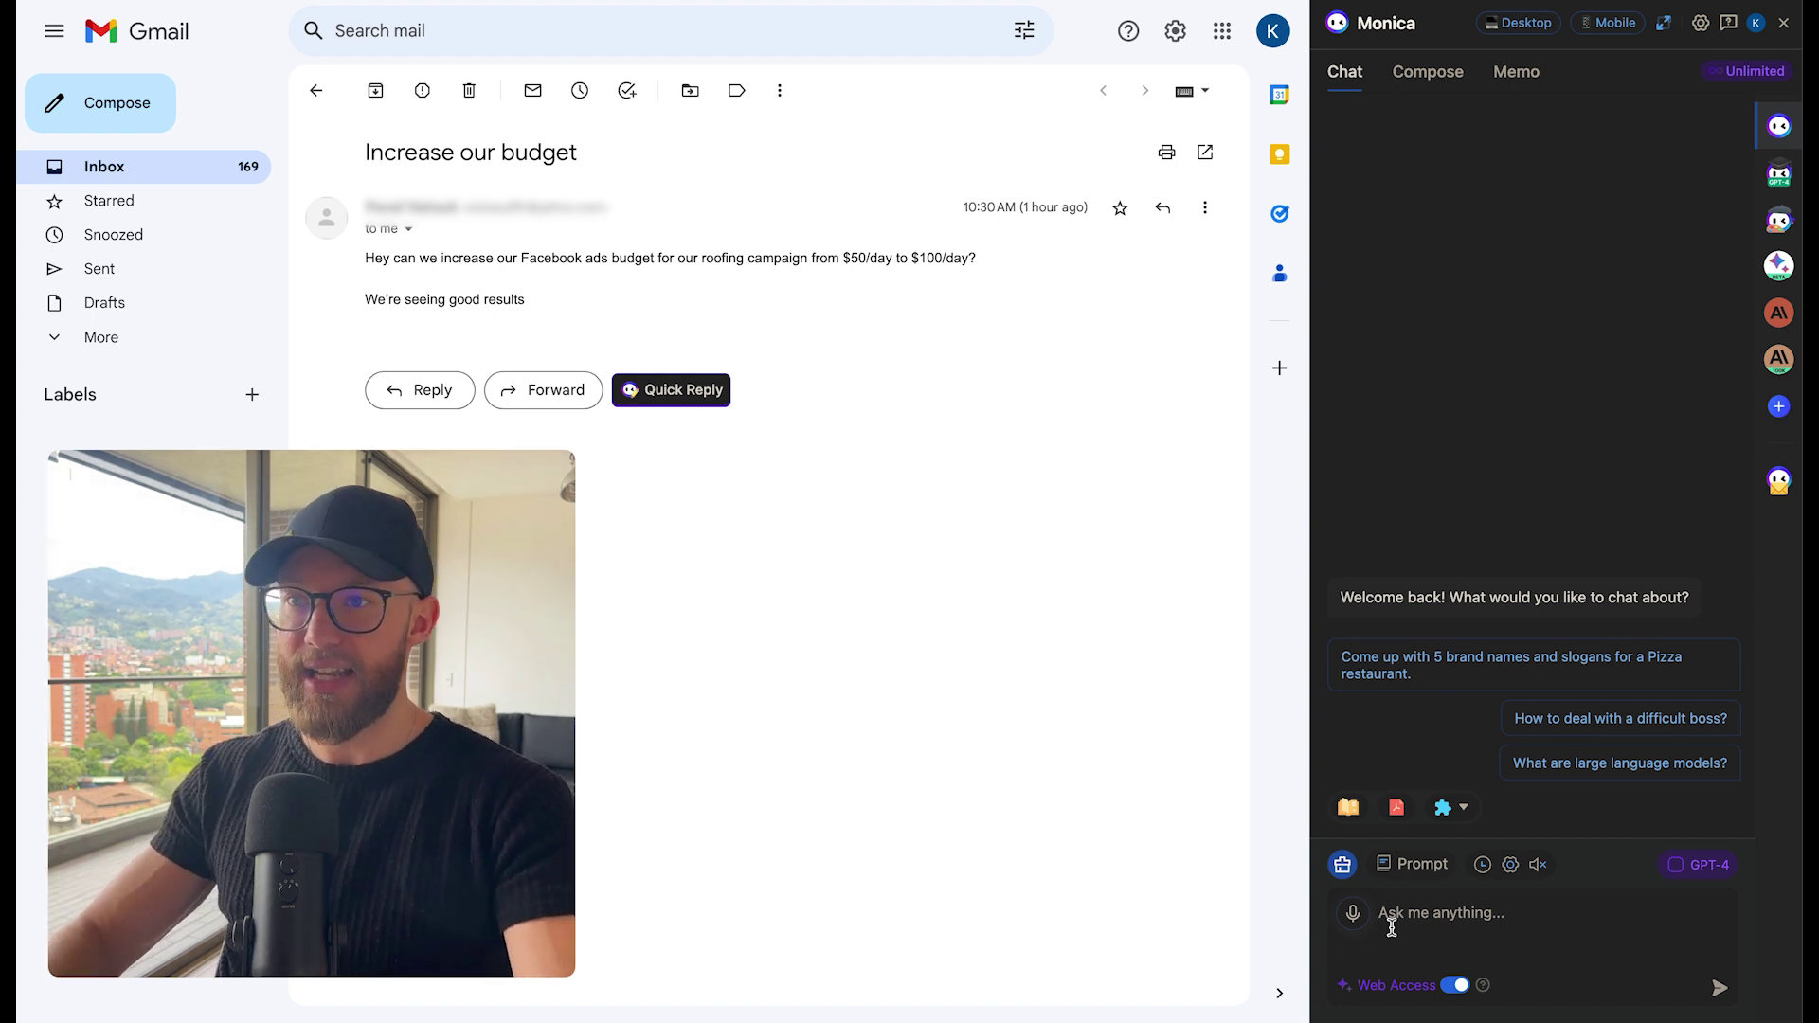
# Step: Preview Monica's Compose tab, then go back to the Chat view
pyautogui.click(1437, 80)
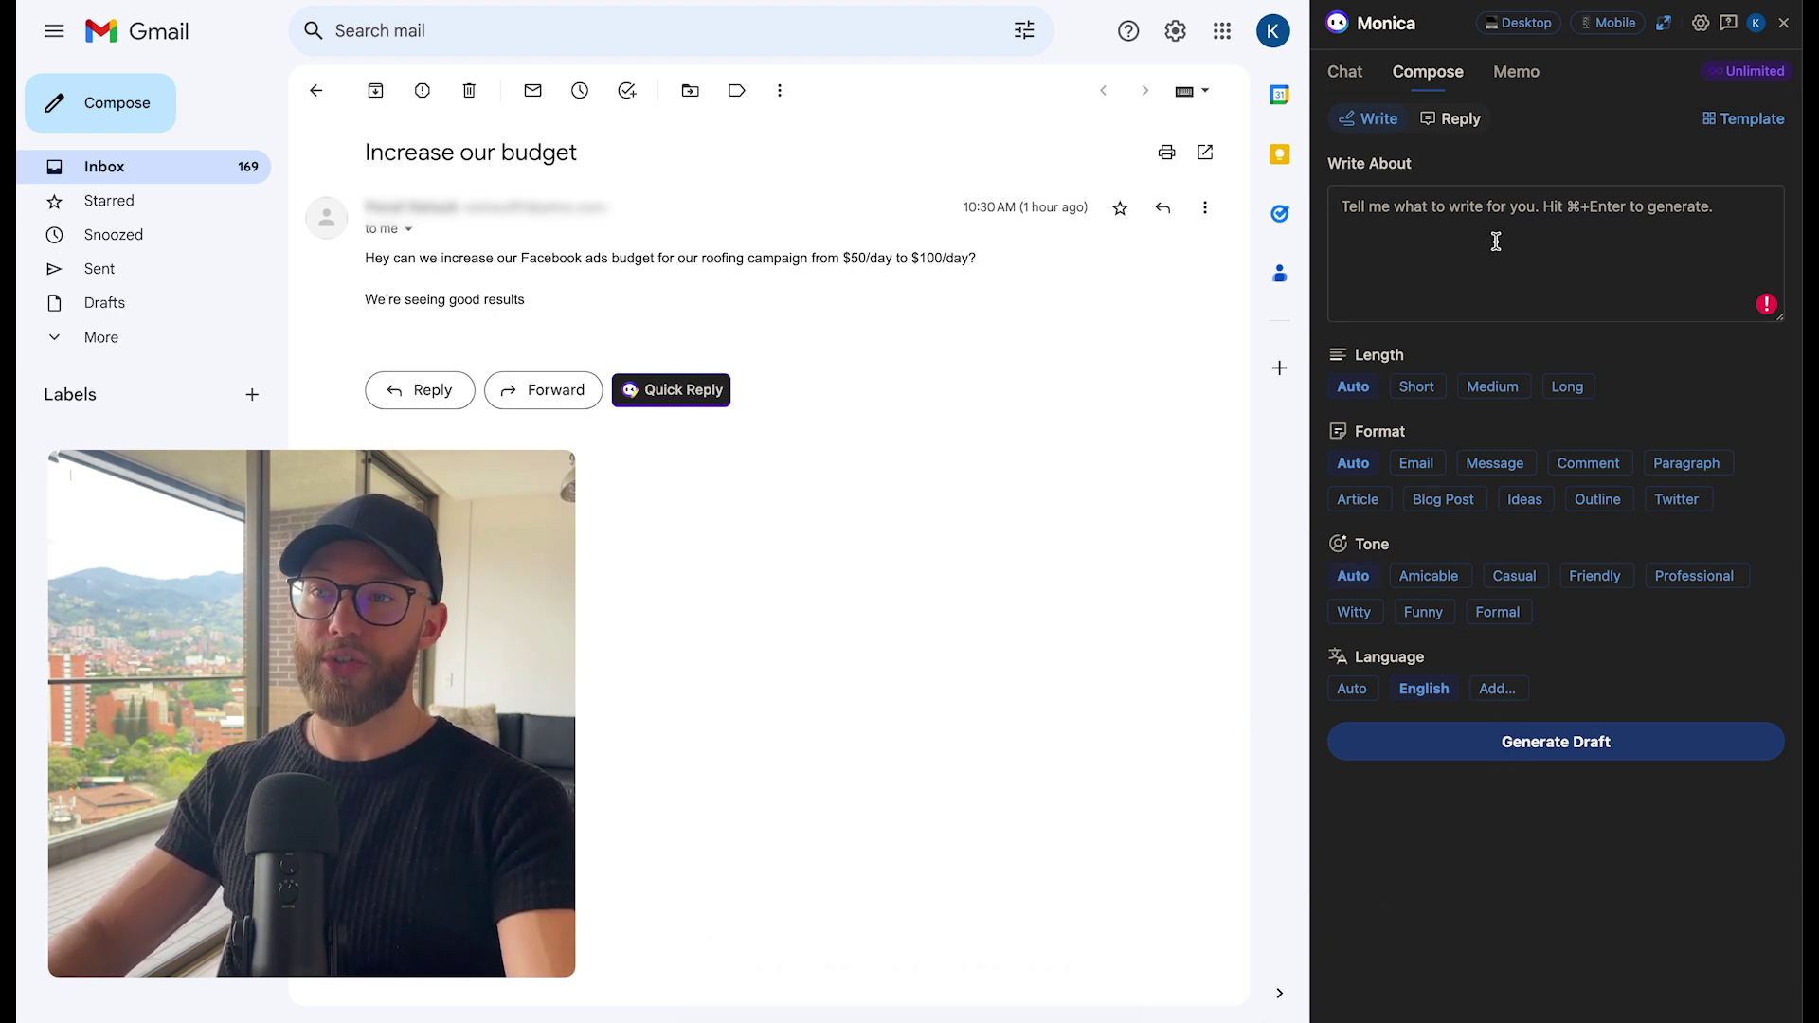
pyautogui.click(1346, 72)
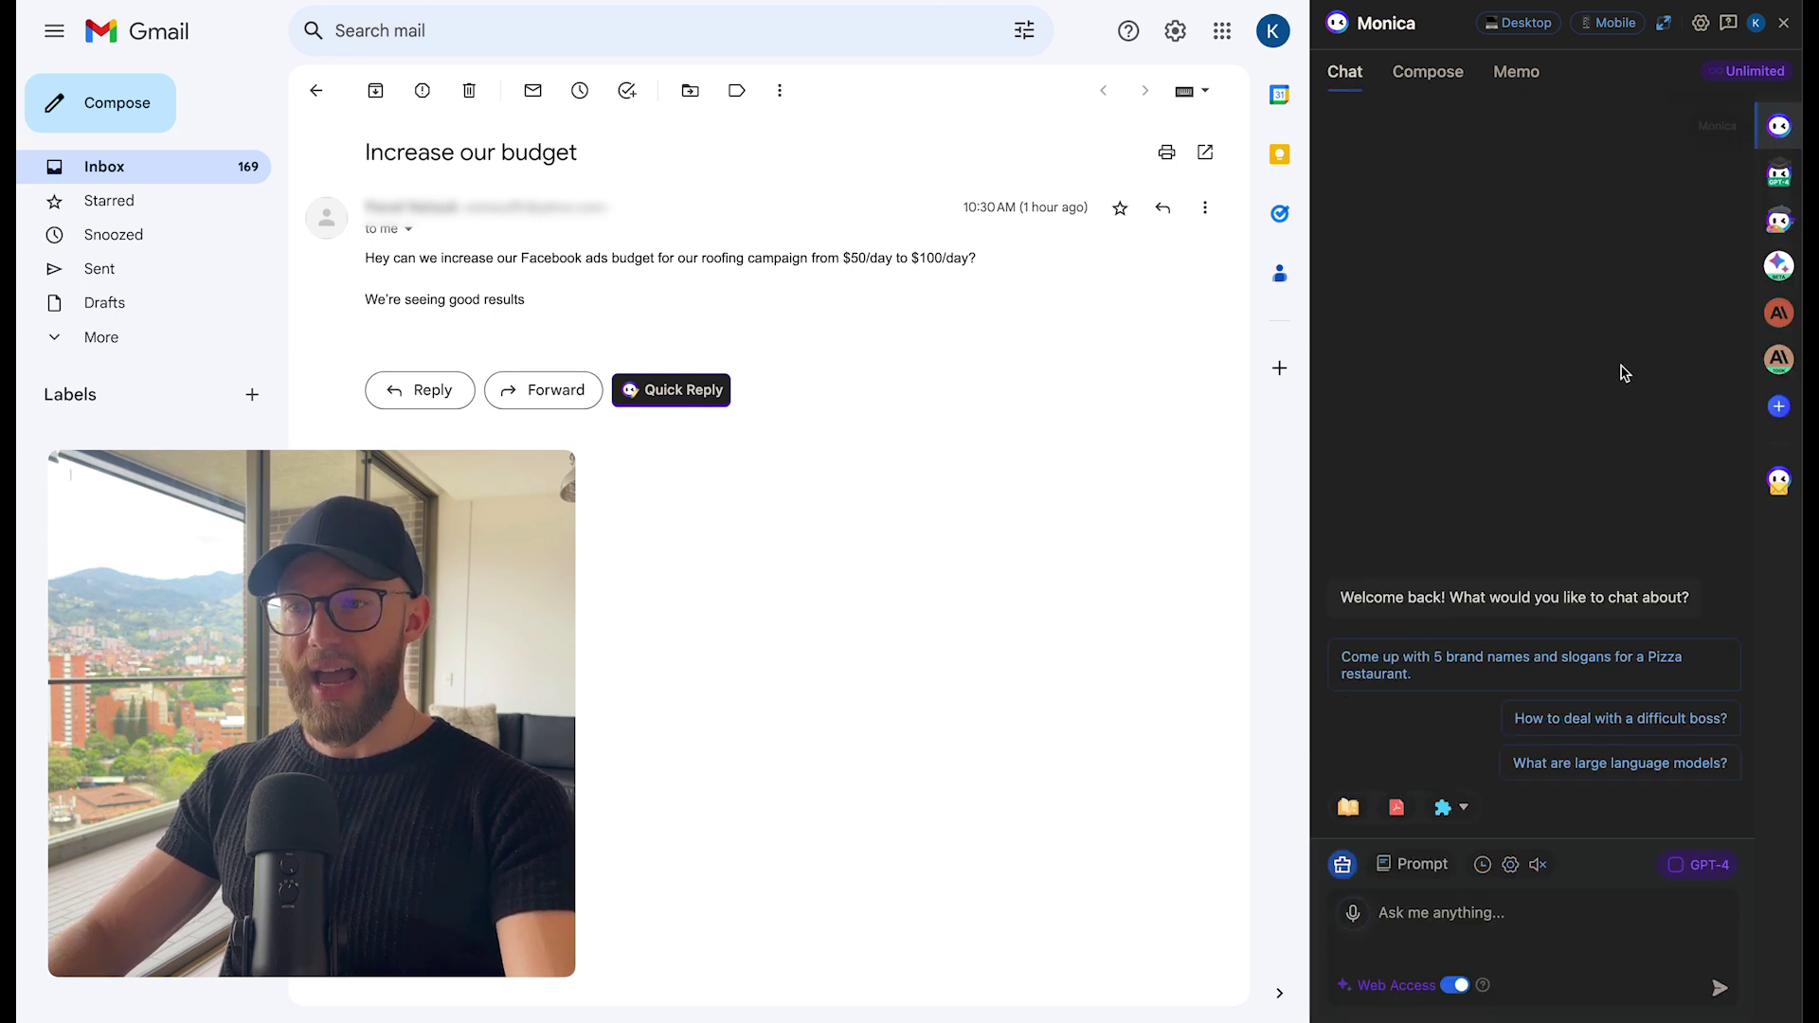
pyautogui.click(1779, 176)
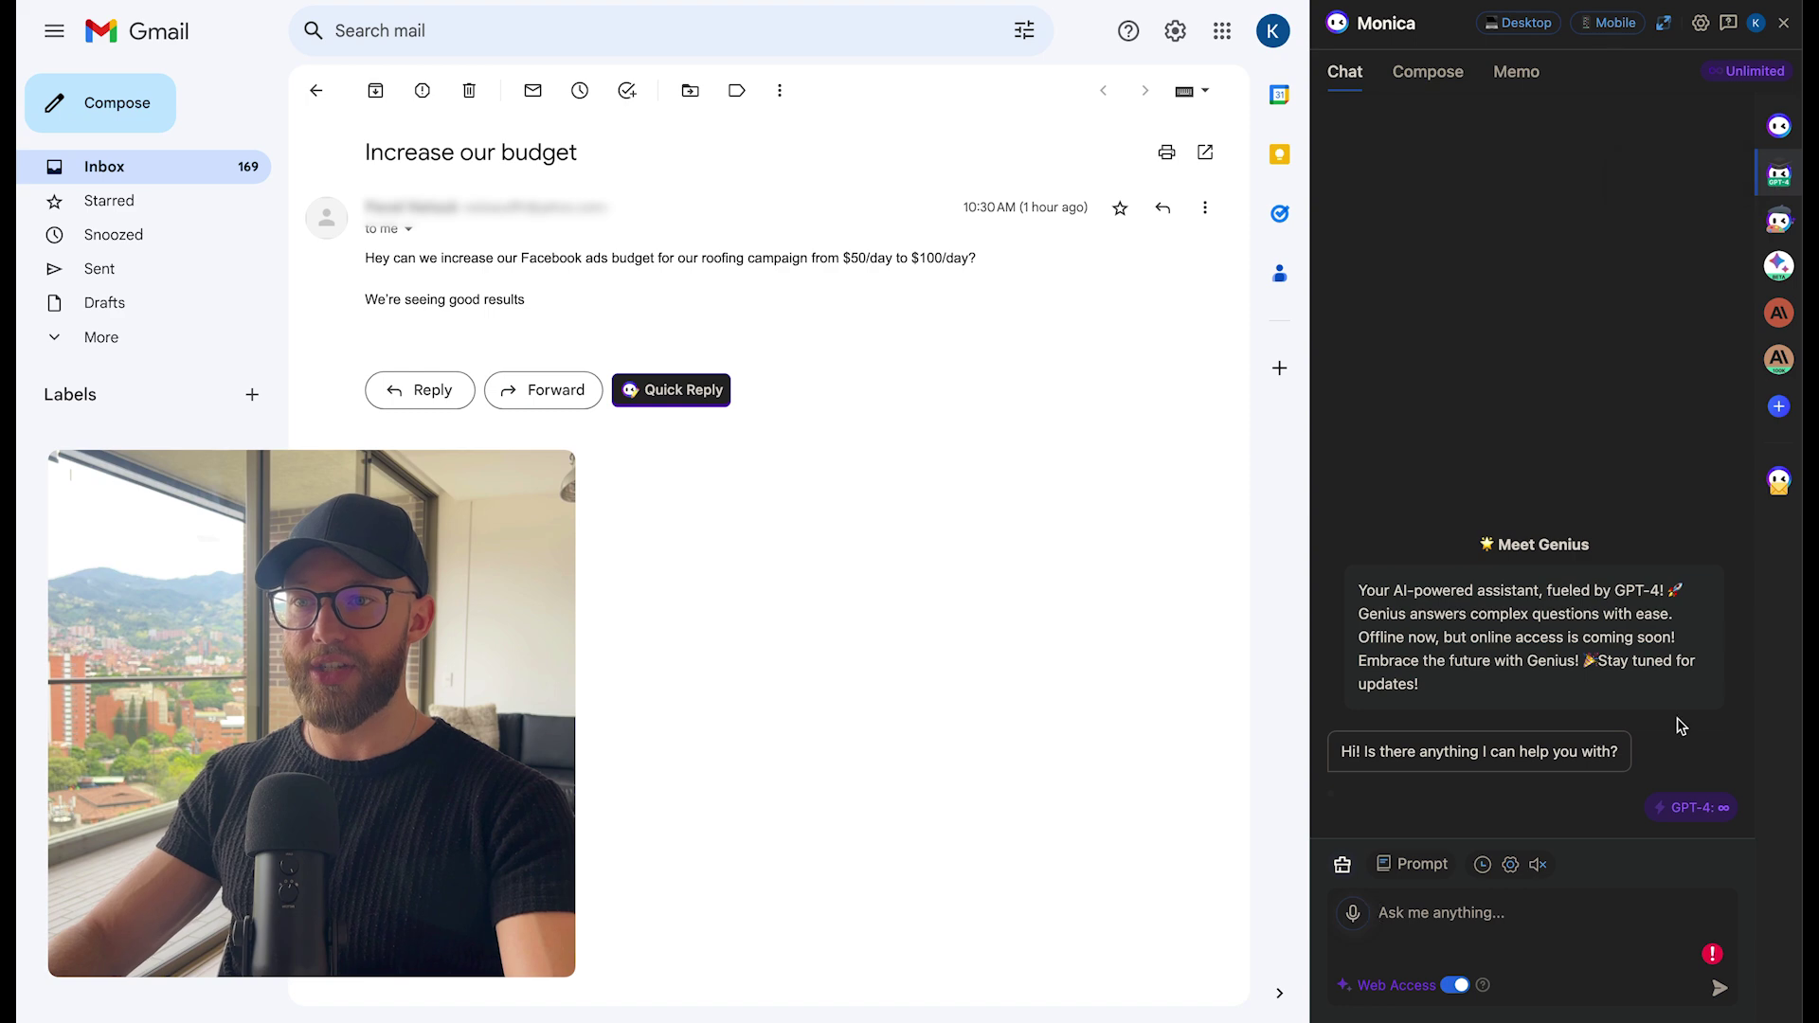
pyautogui.click(1779, 221)
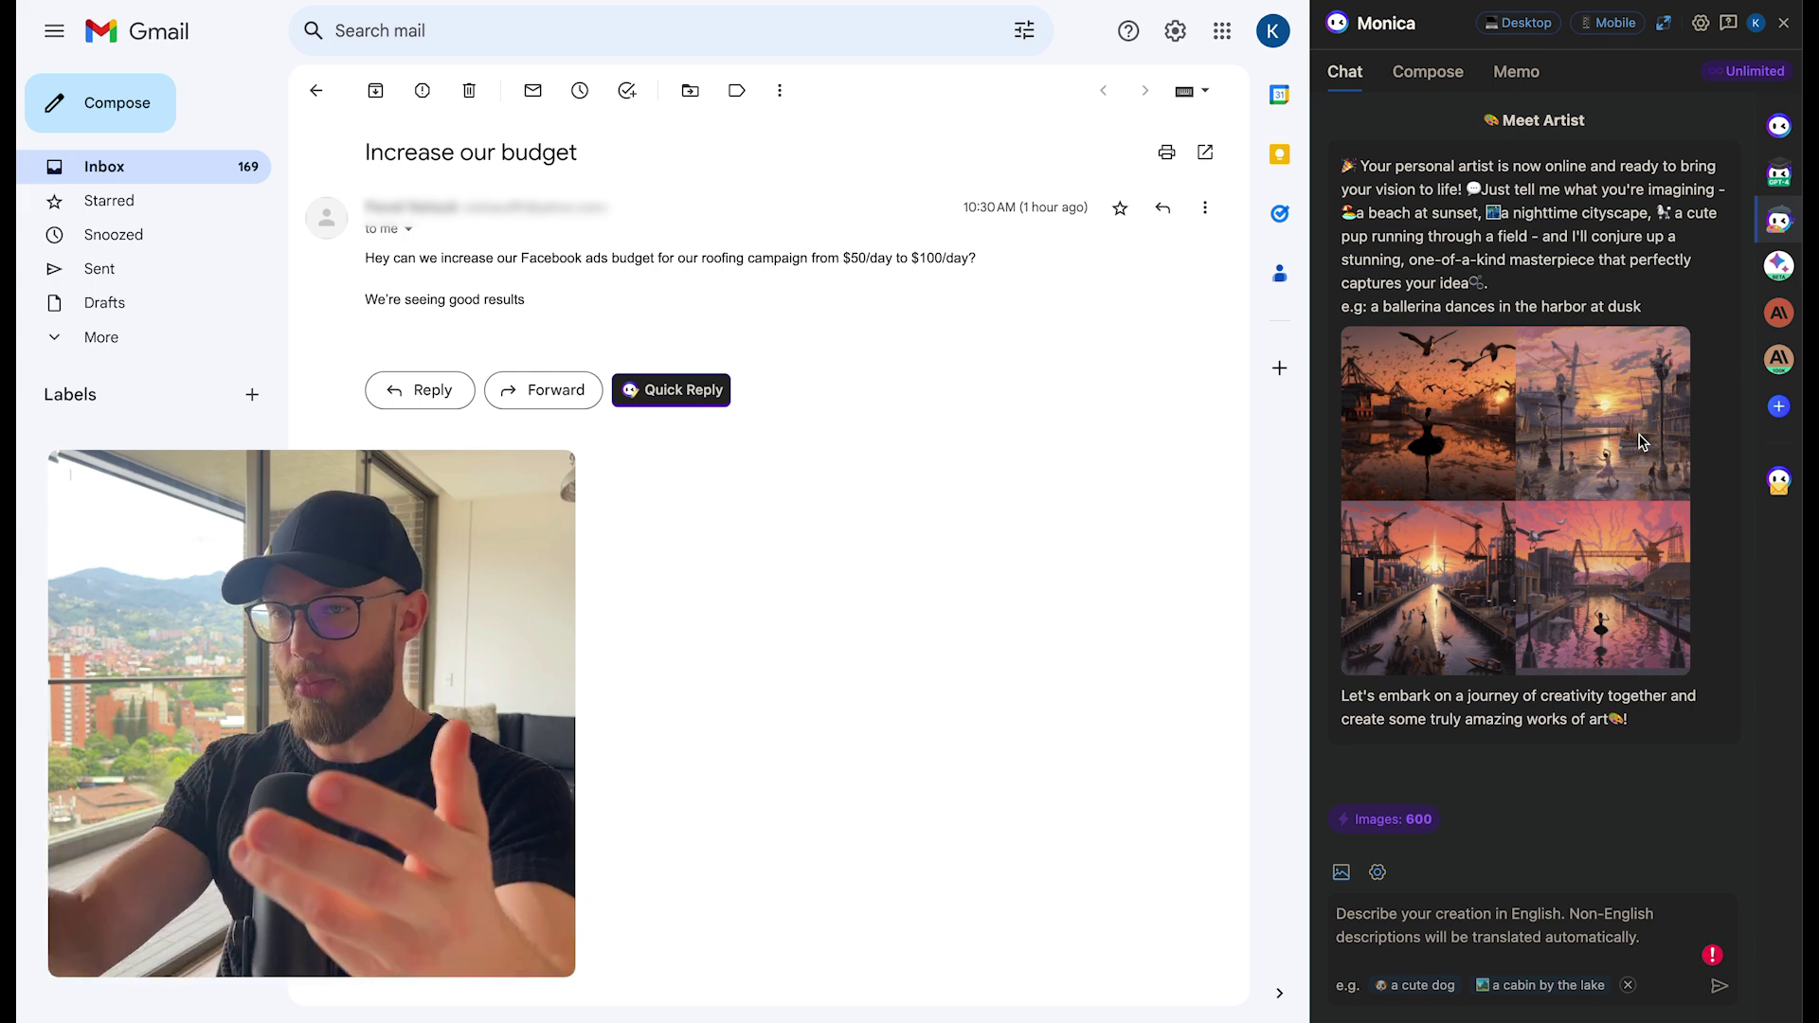
pyautogui.click(1778, 263)
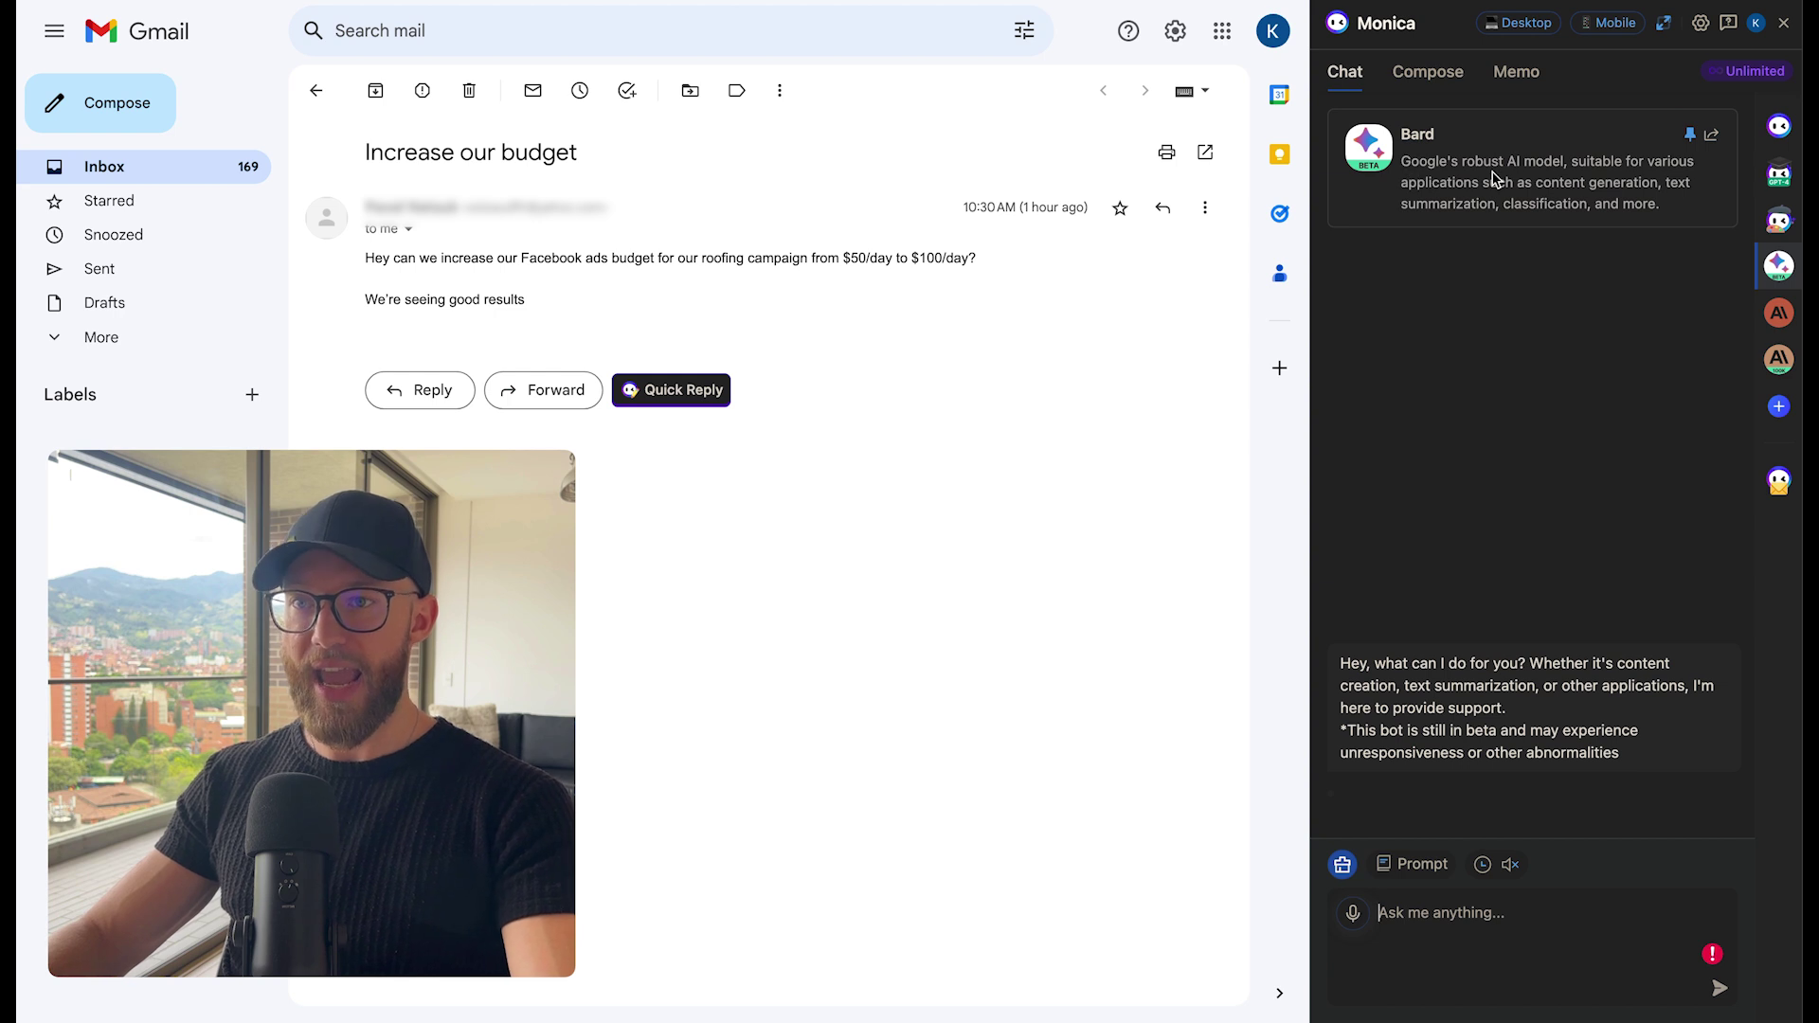
pyautogui.click(1422, 924)
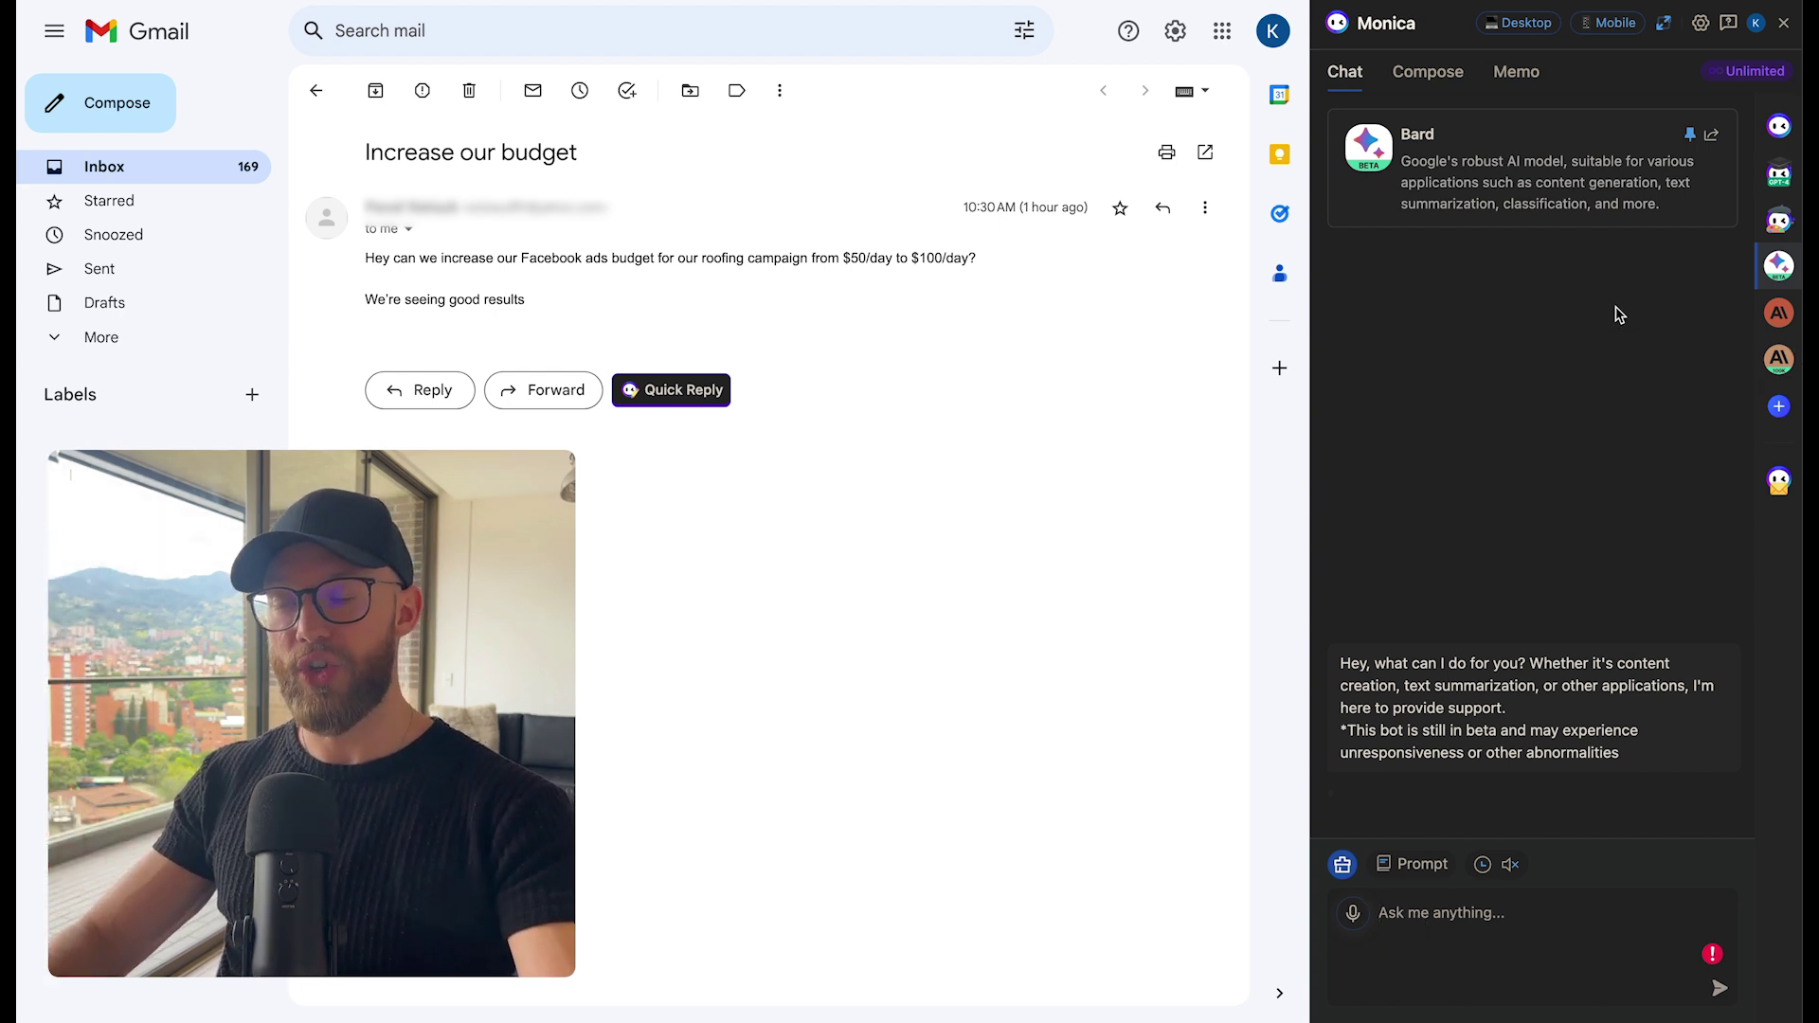
pyautogui.click(1780, 359)
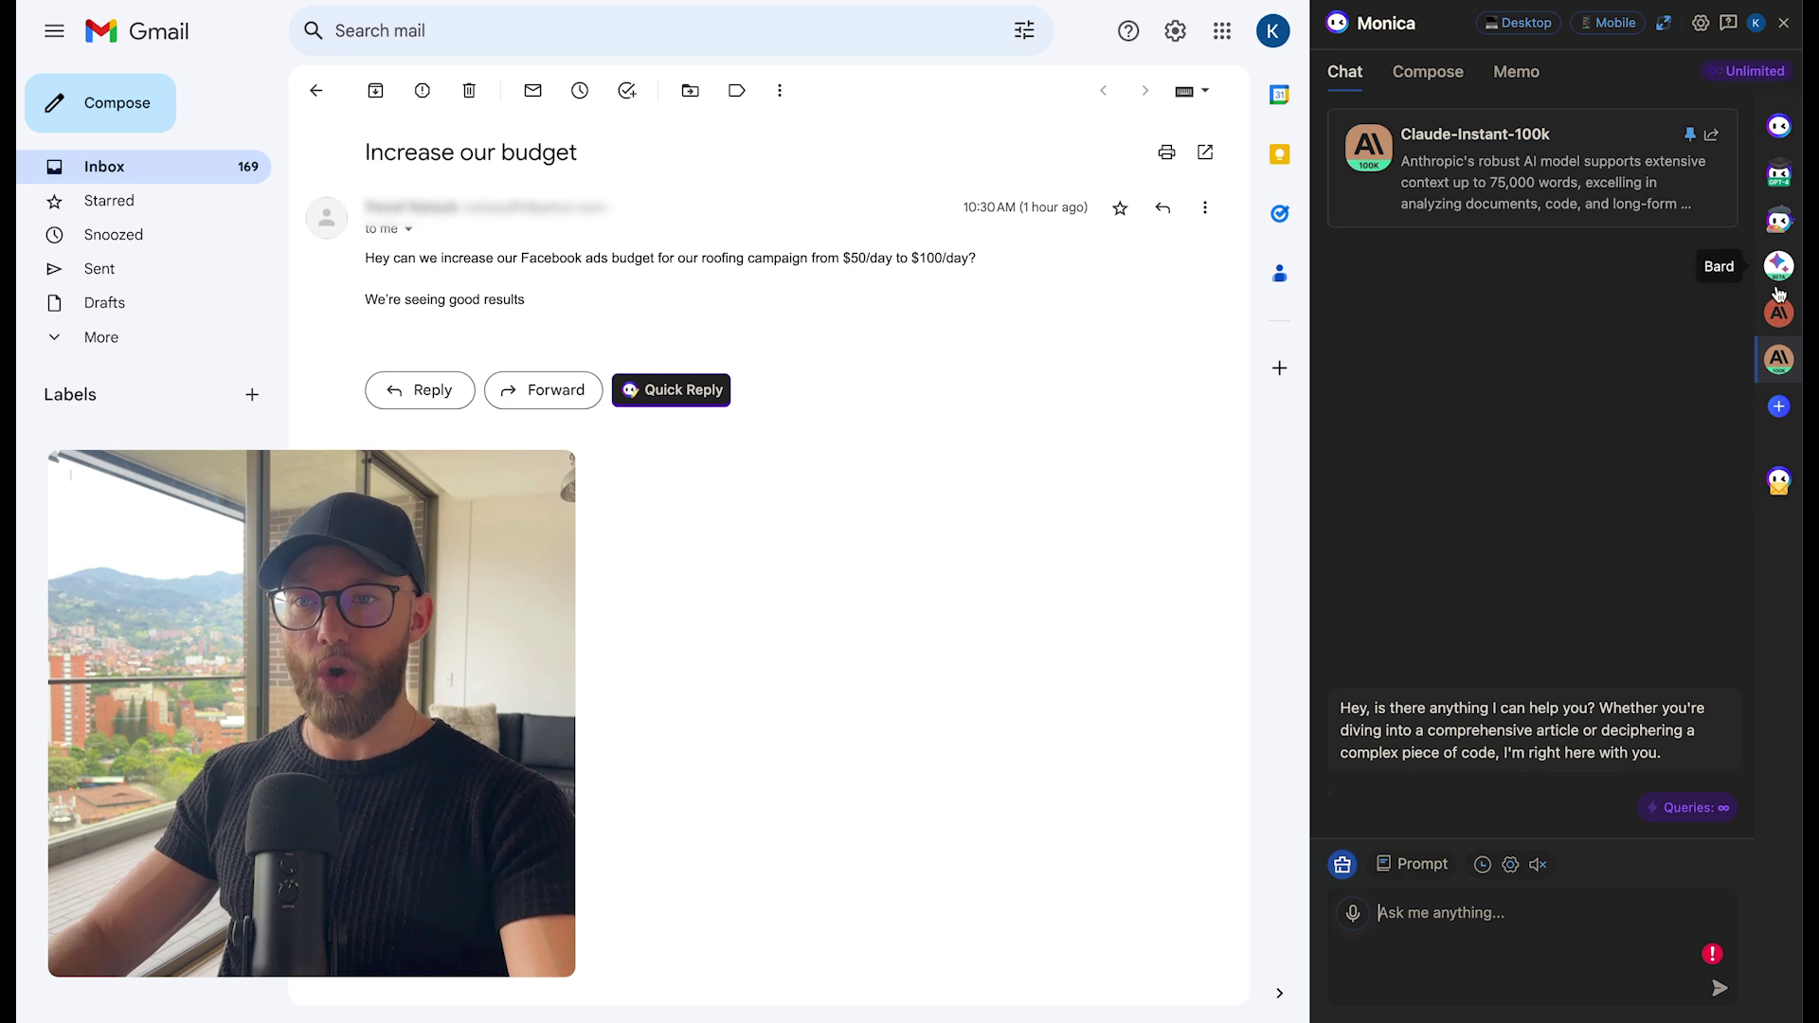
pyautogui.click(1780, 319)
pyautogui.click(1779, 267)
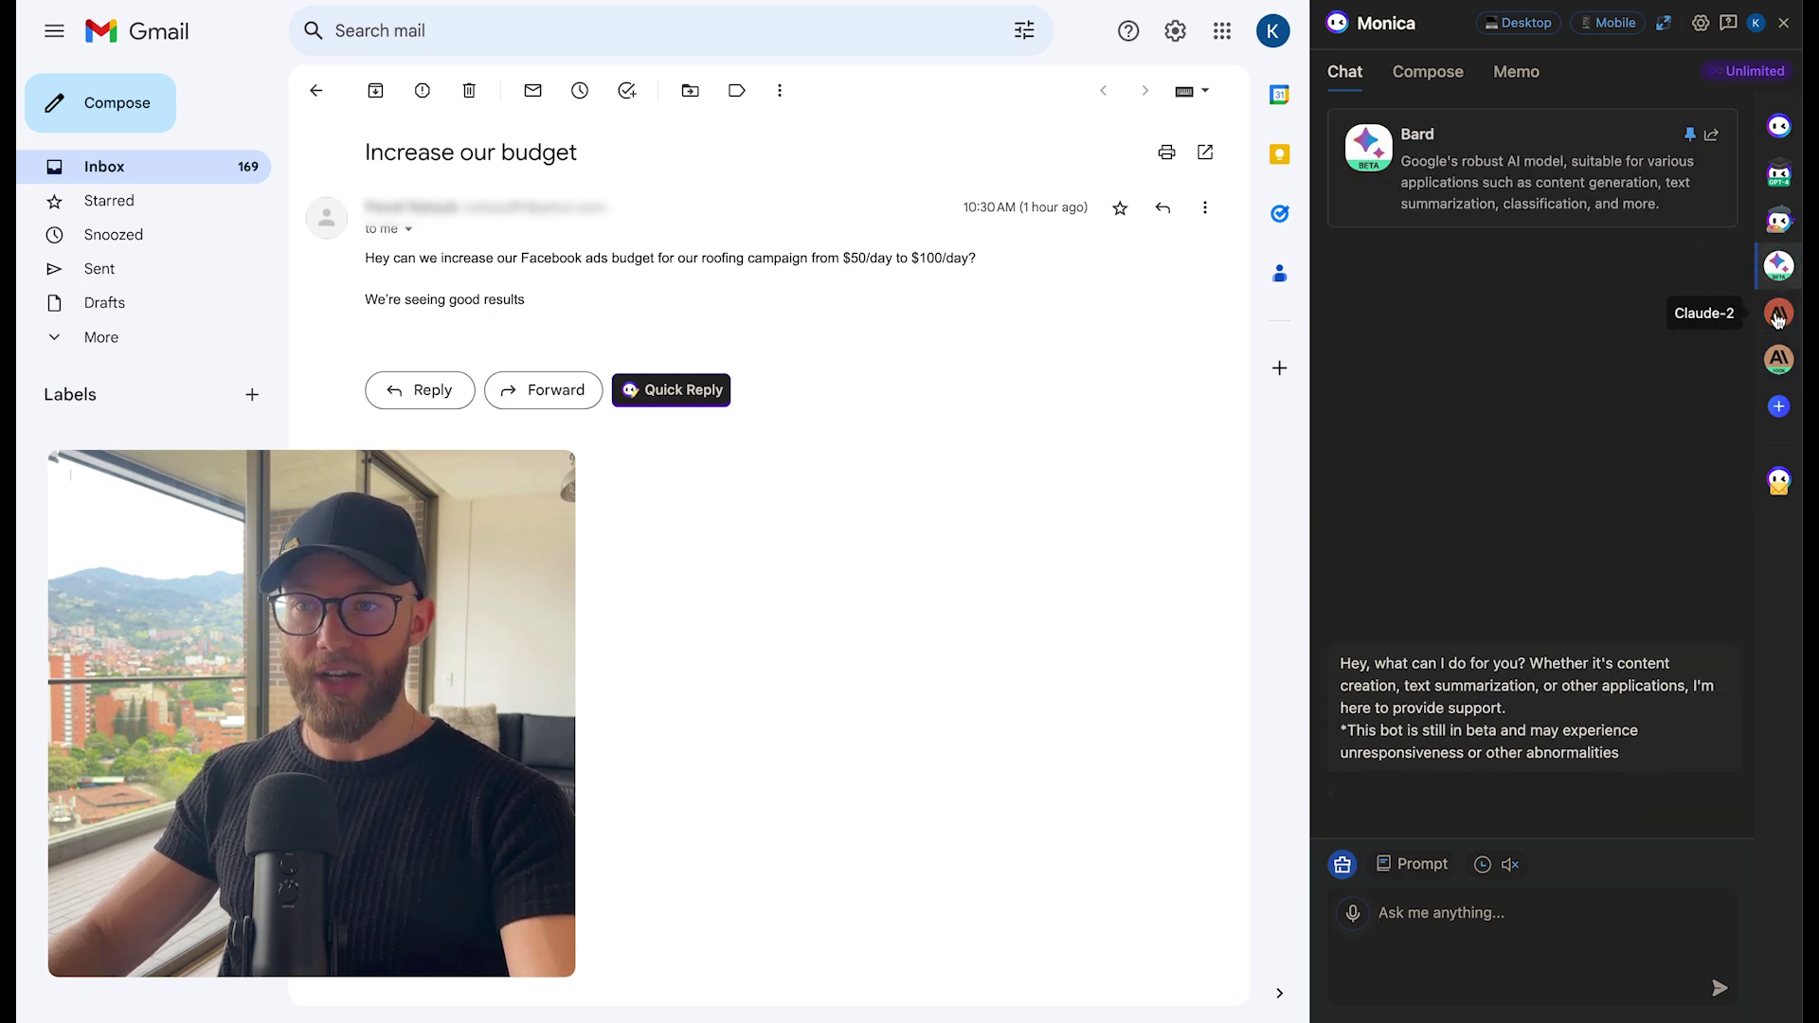
pyautogui.click(1780, 322)
pyautogui.click(1781, 365)
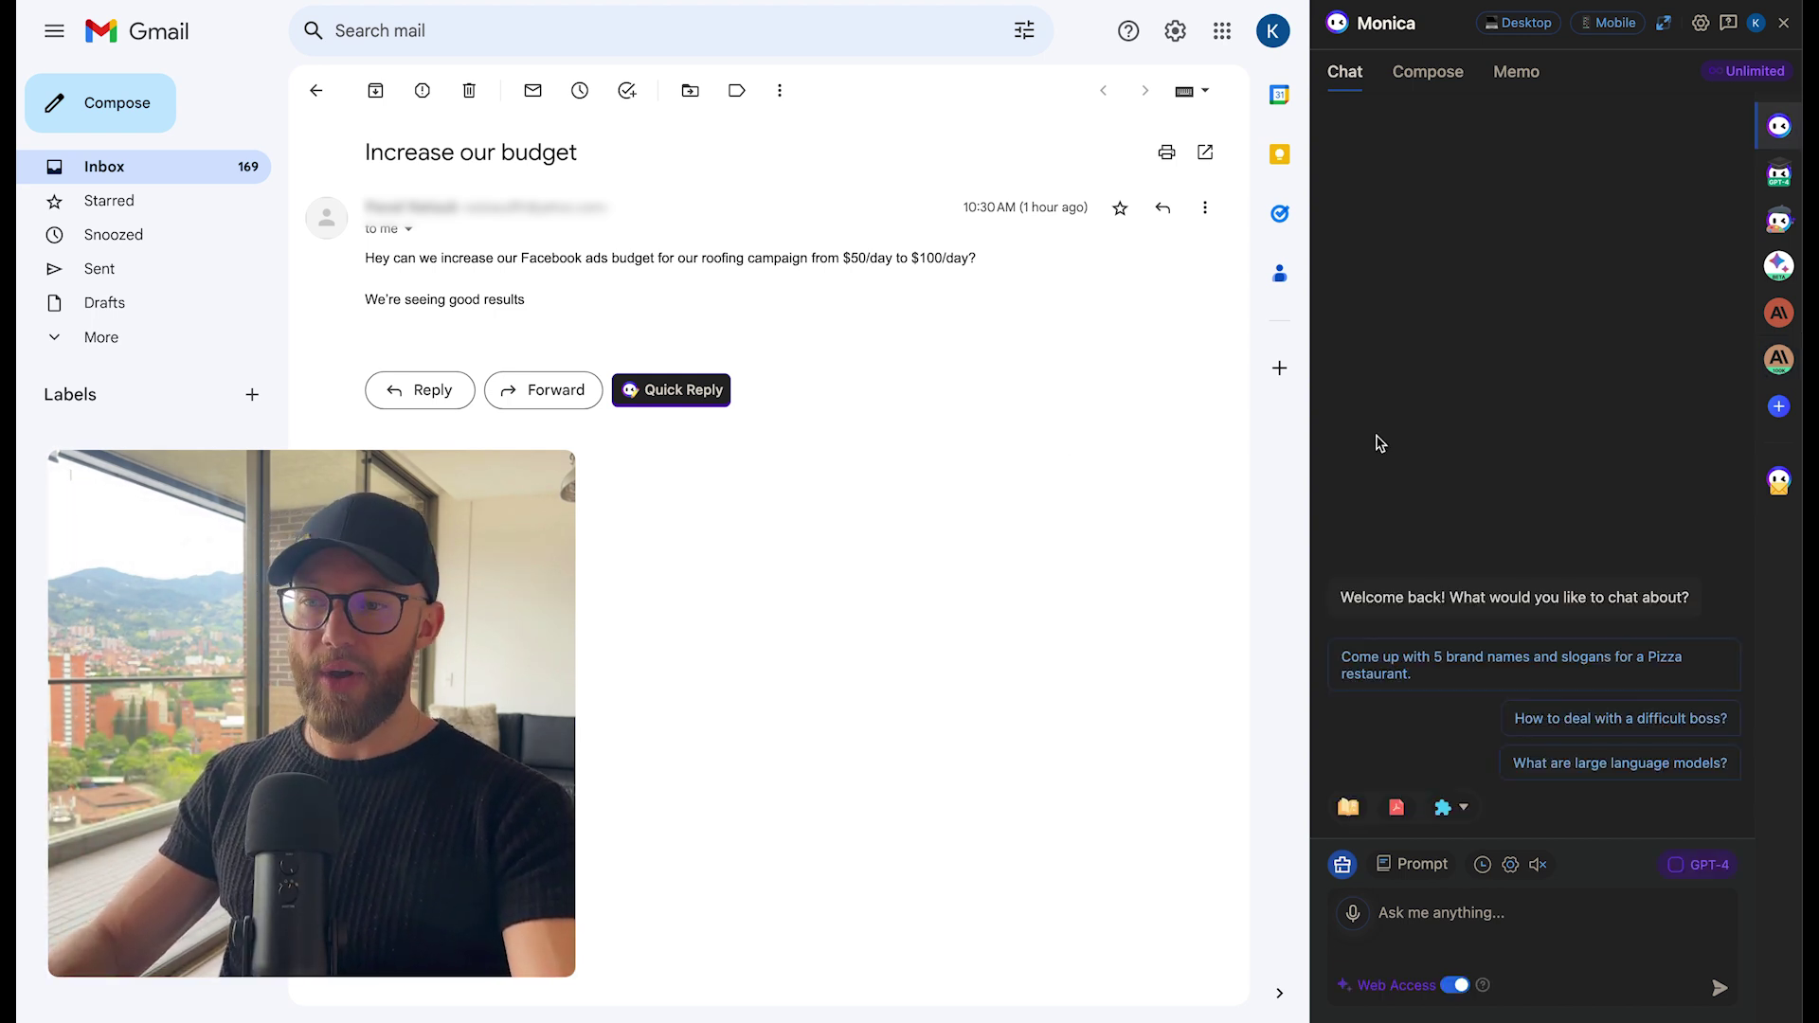
pyautogui.click(1410, 864)
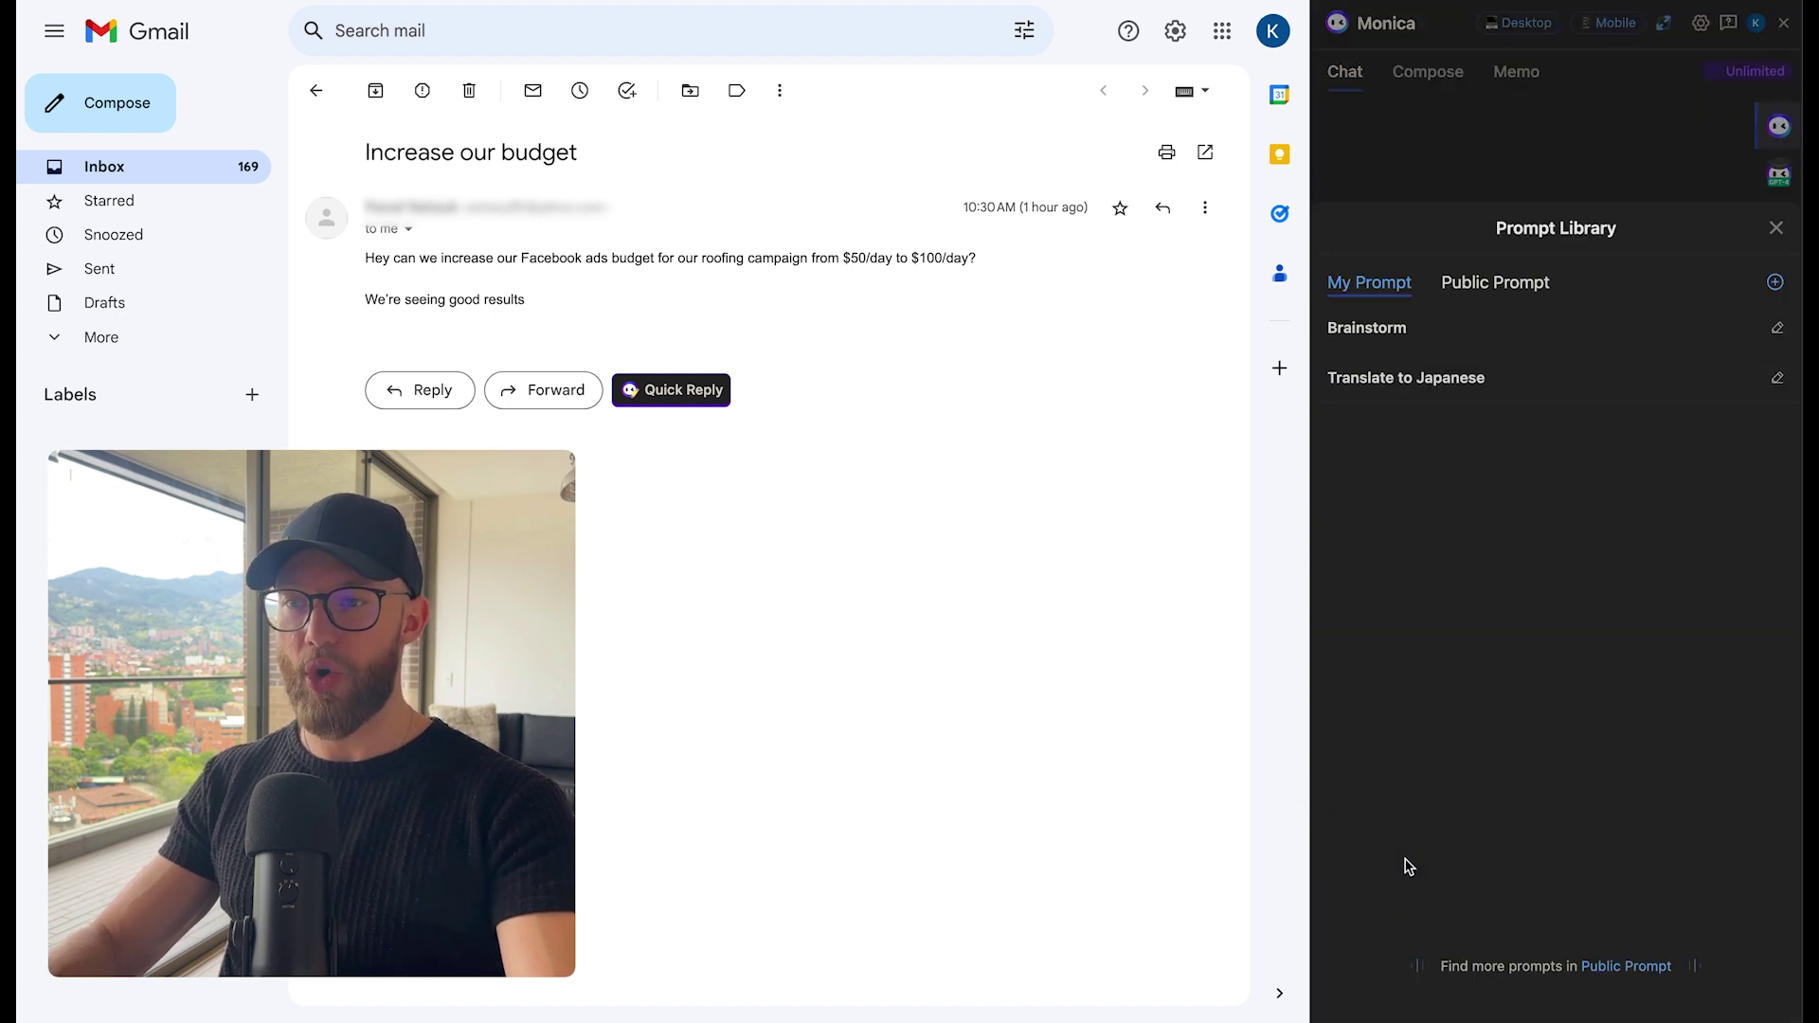
pyautogui.click(1494, 284)
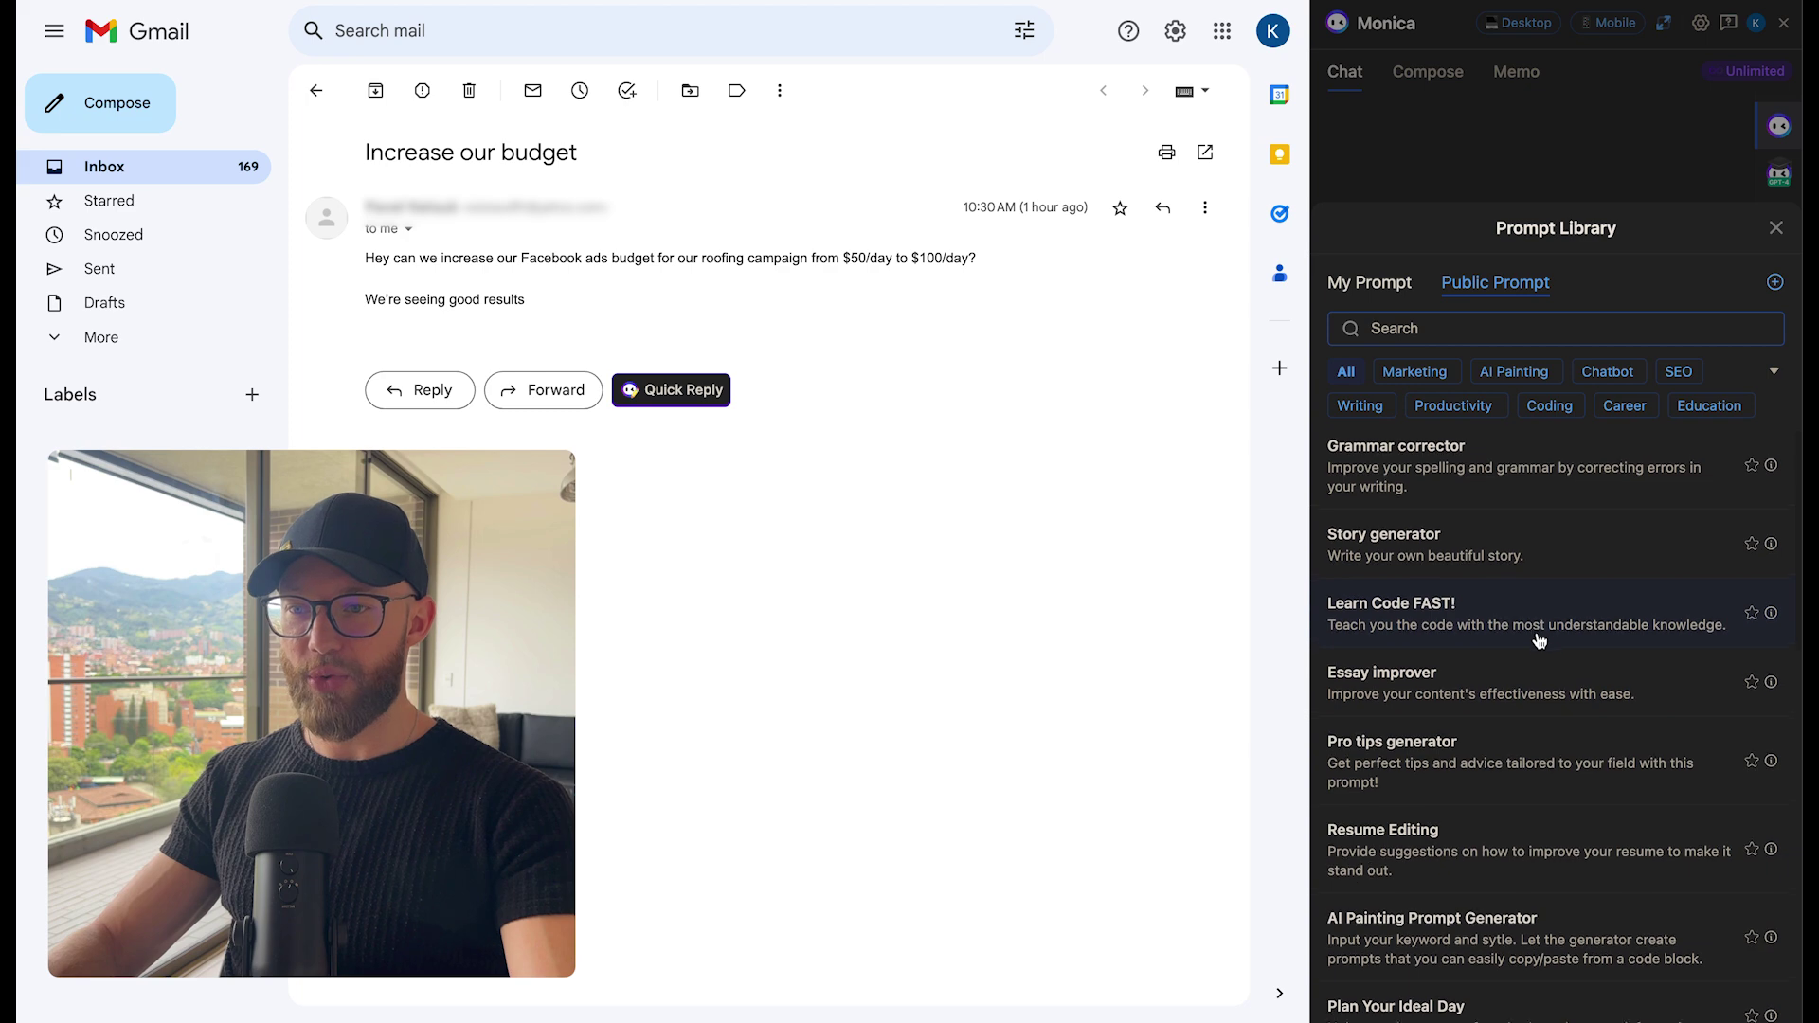
pyautogui.scroll(-3, 1541, 670)
pyautogui.scroll(-2, 1540, 645)
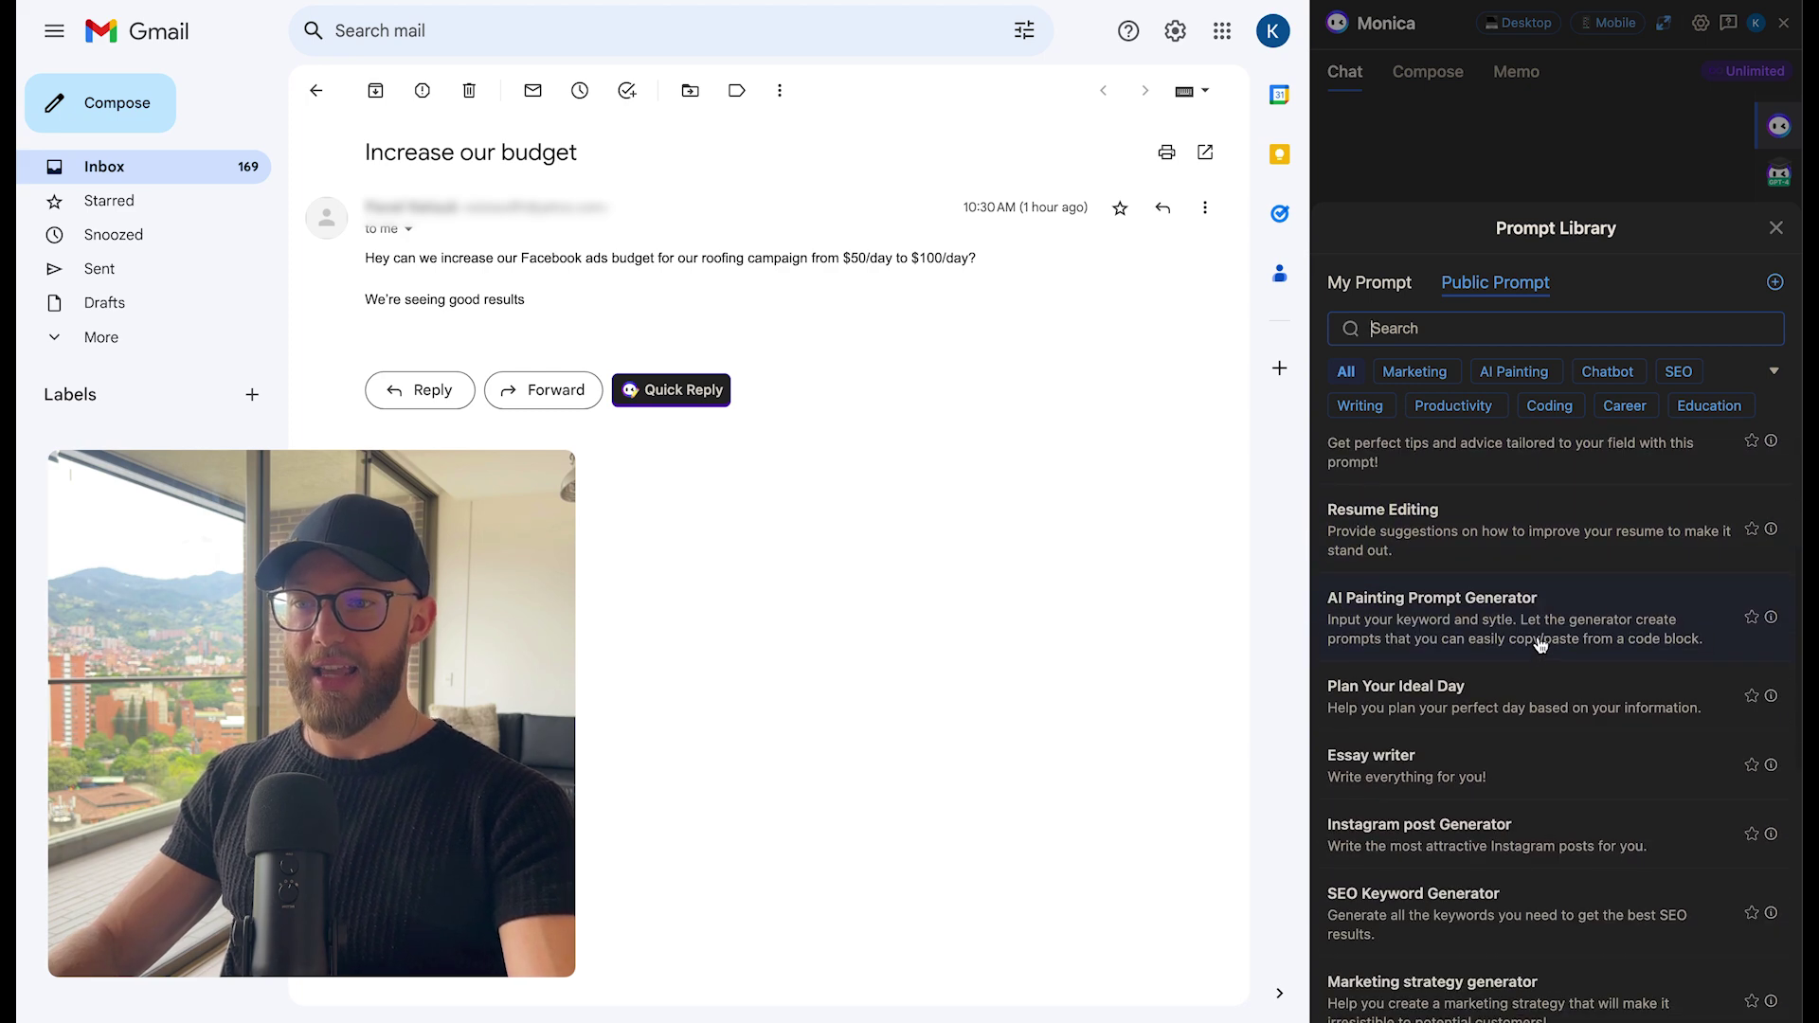
pyautogui.scroll(-1, 1416, 689)
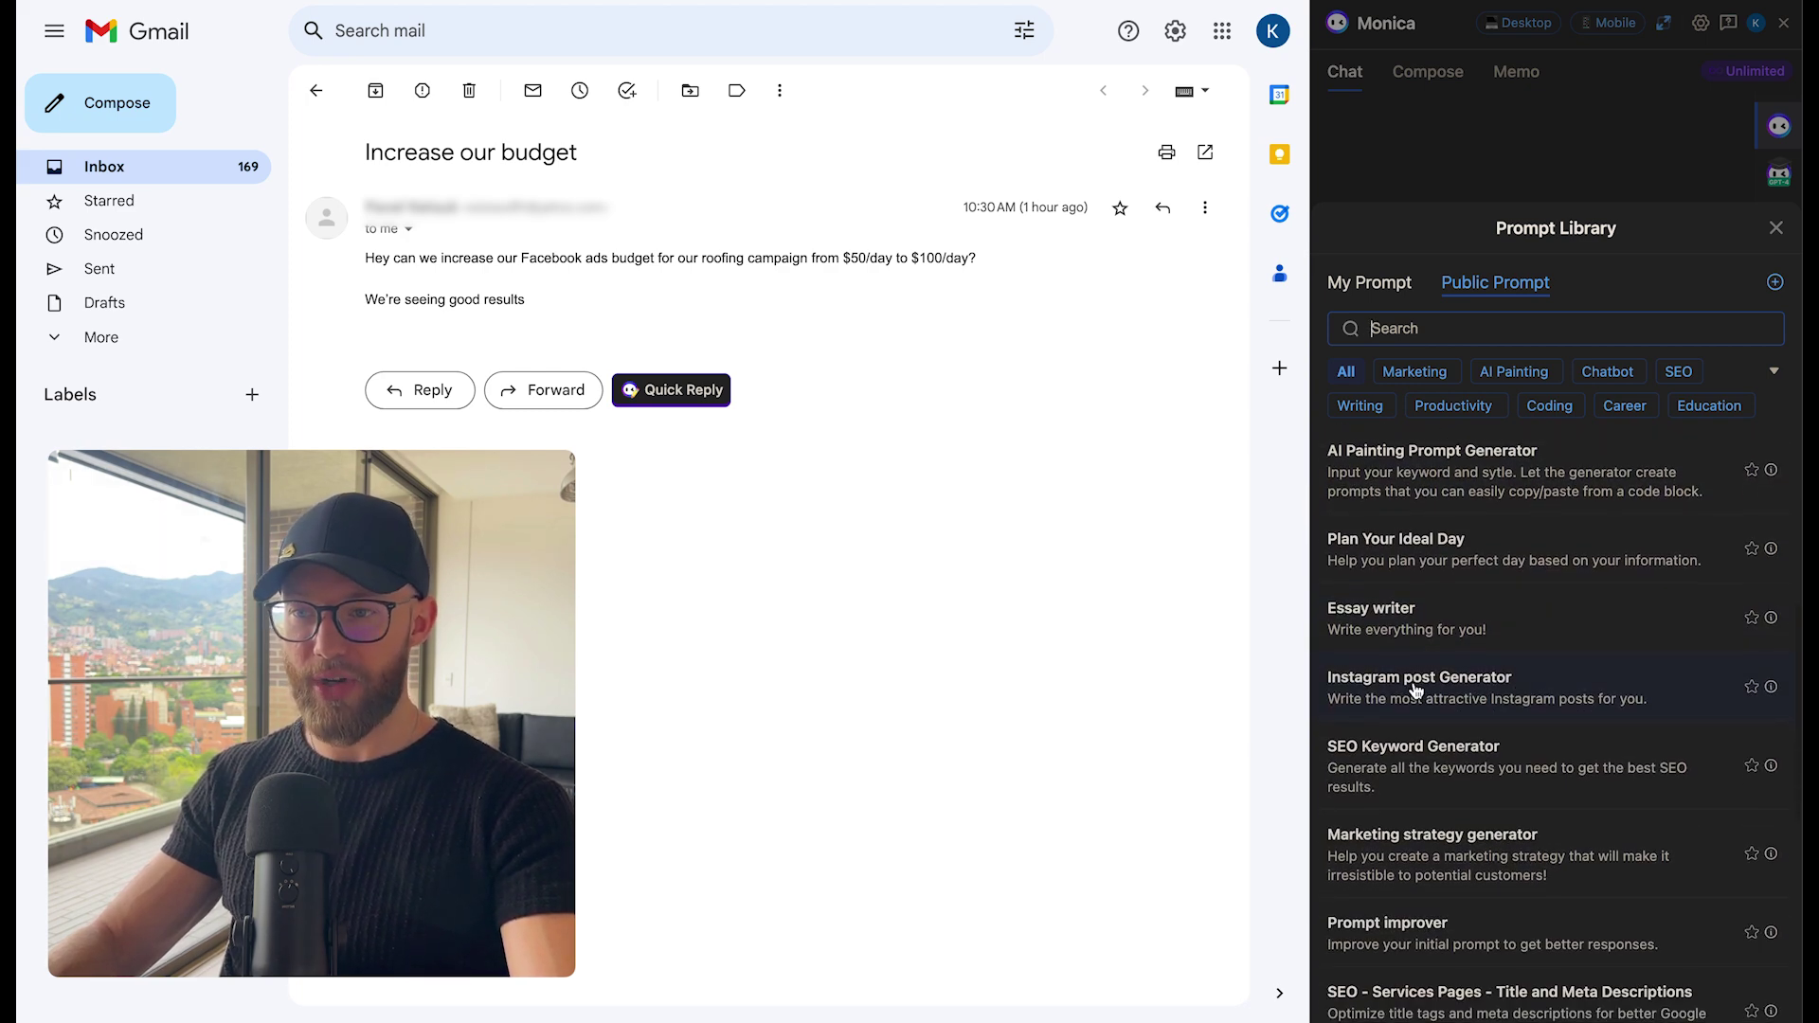
pyautogui.scroll(-2, 1368, 753)
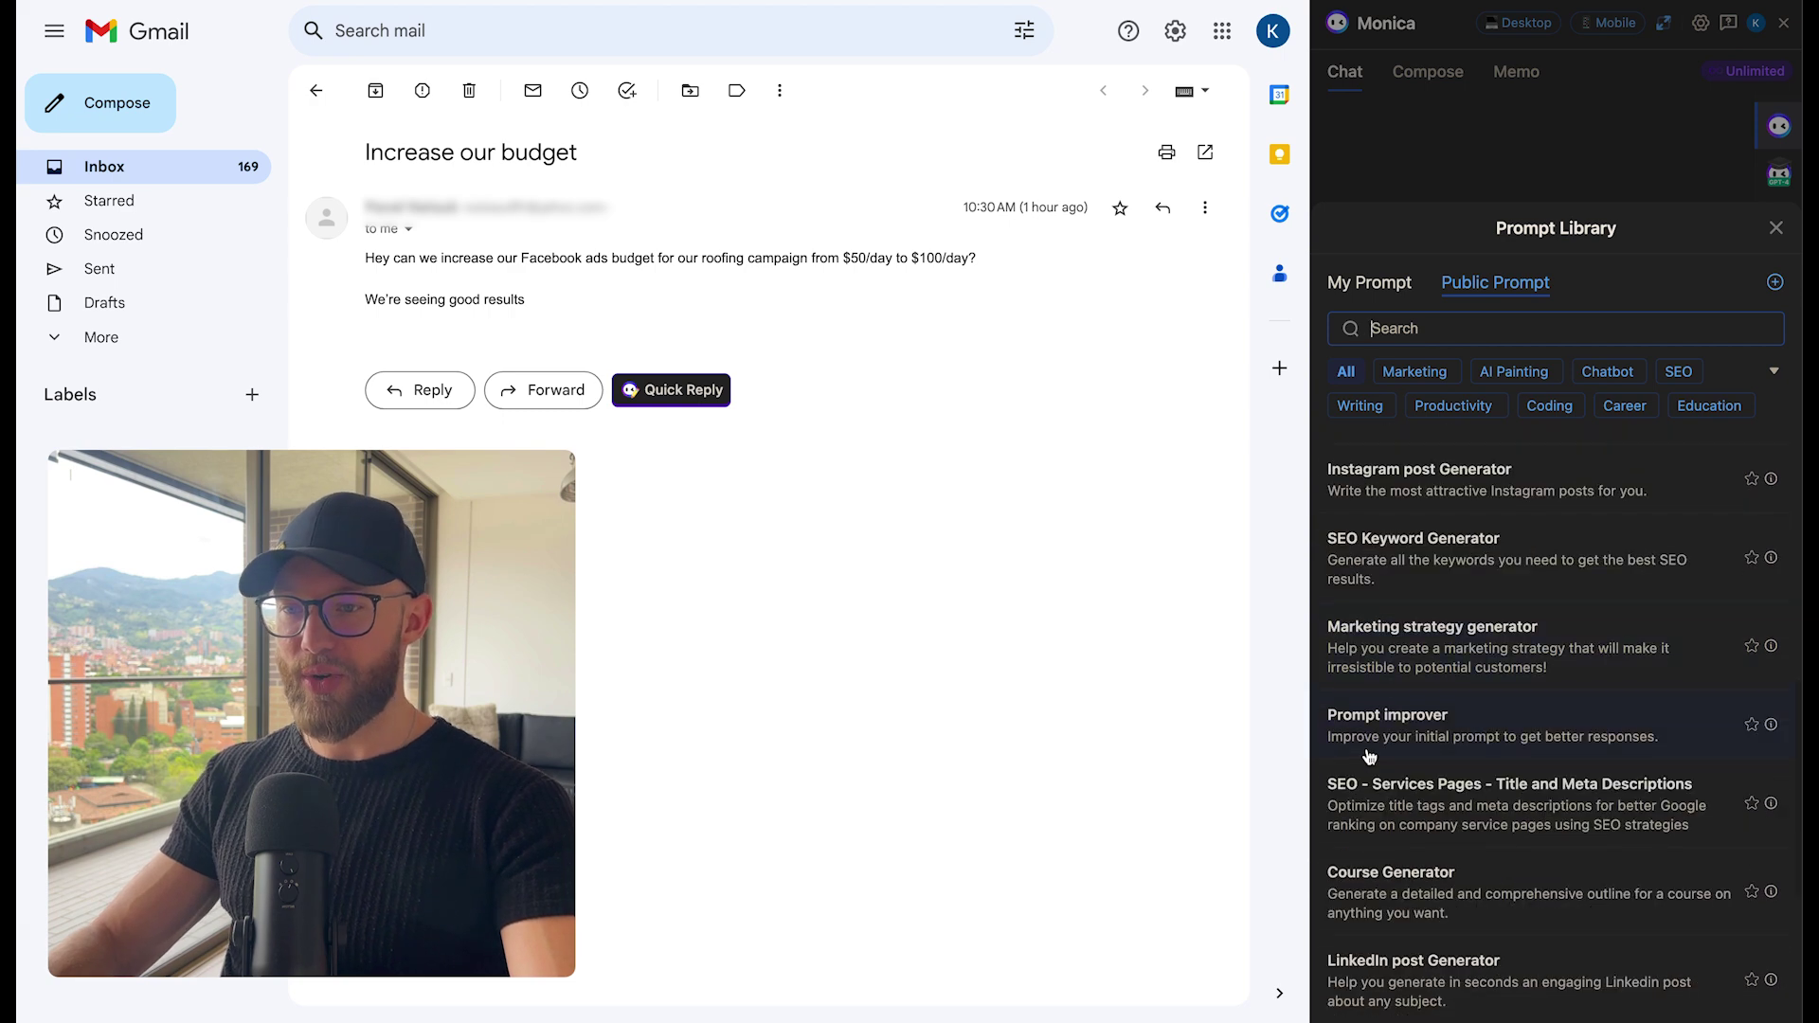
pyautogui.scroll(-5, 1382, 664)
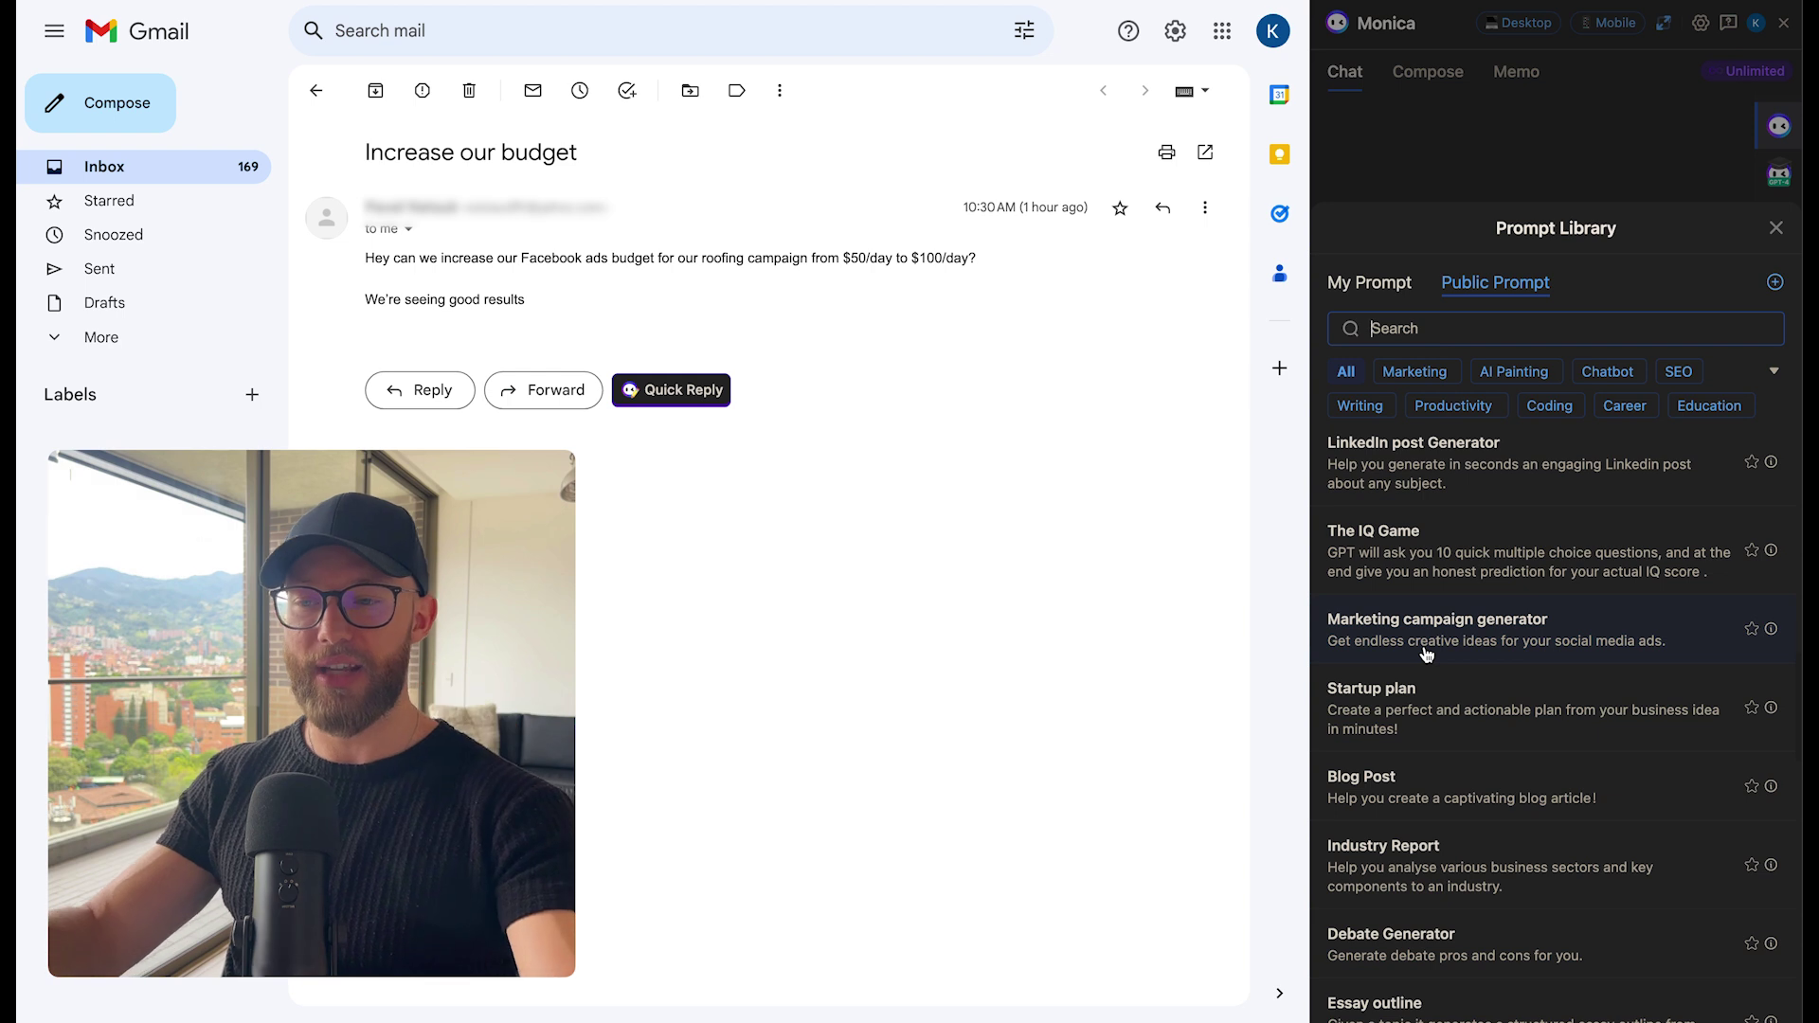
pyautogui.click(1706, 100)
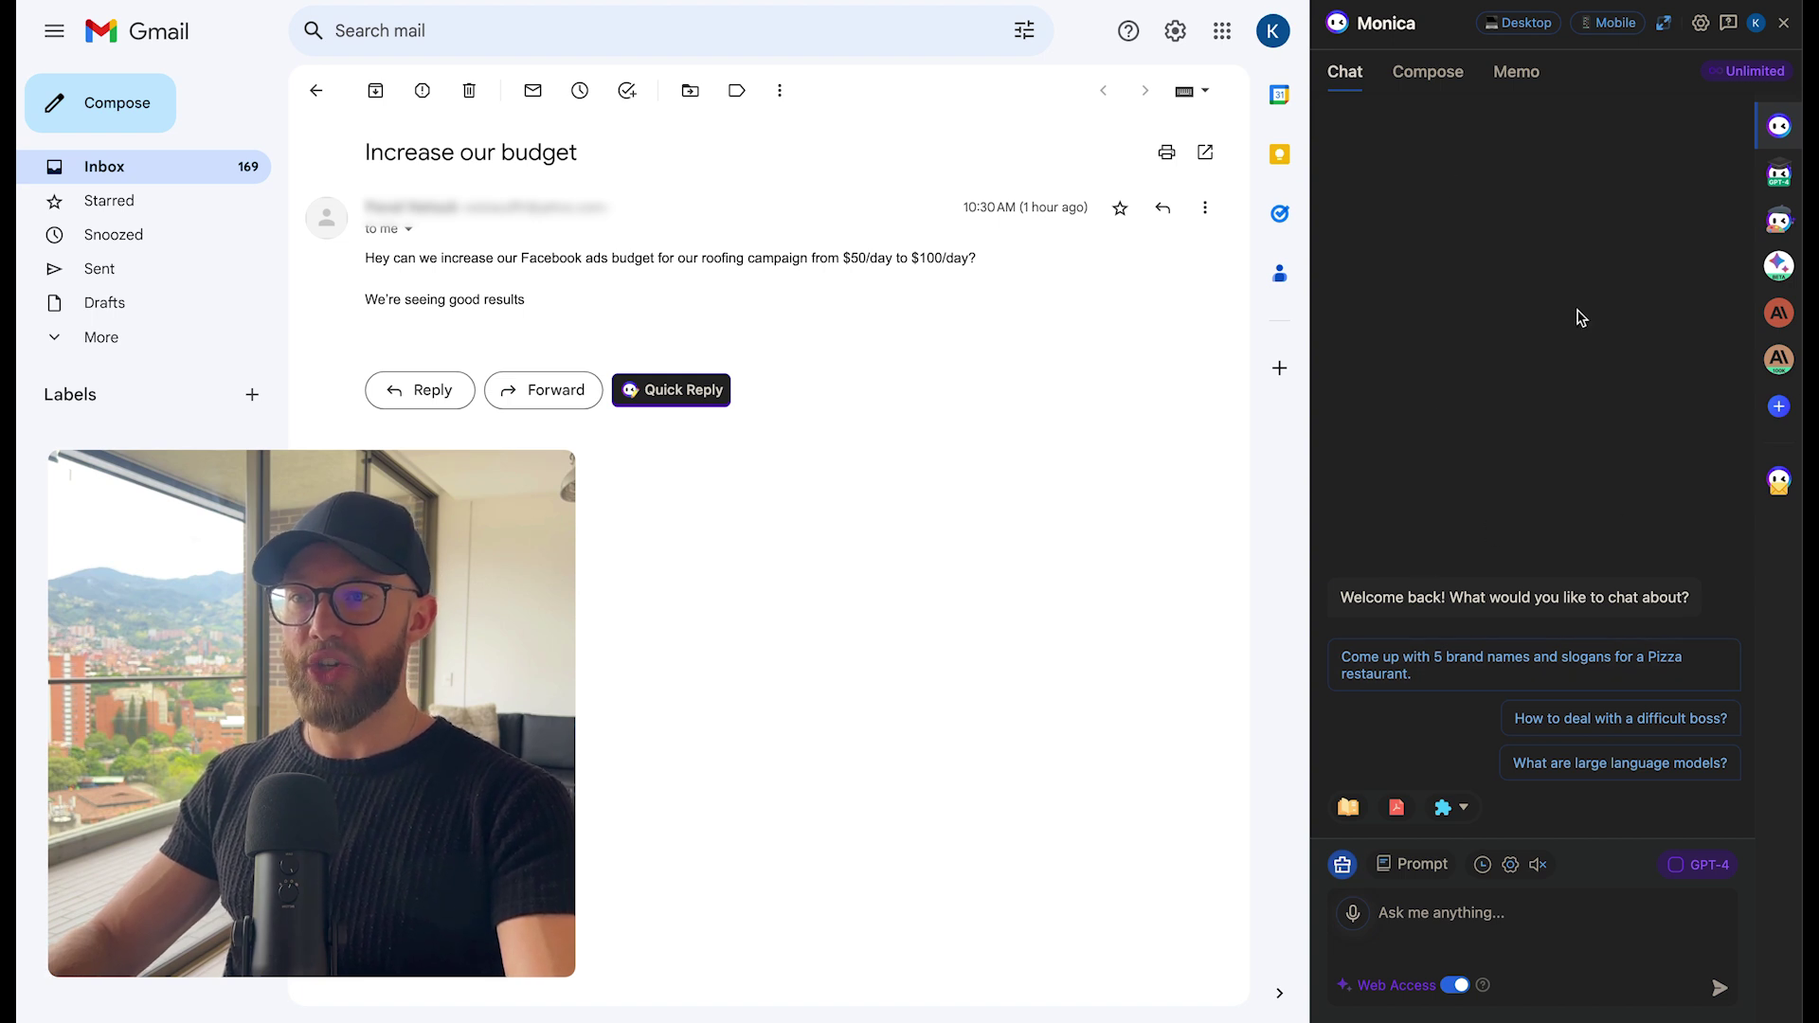
pyautogui.click(1786, 24)
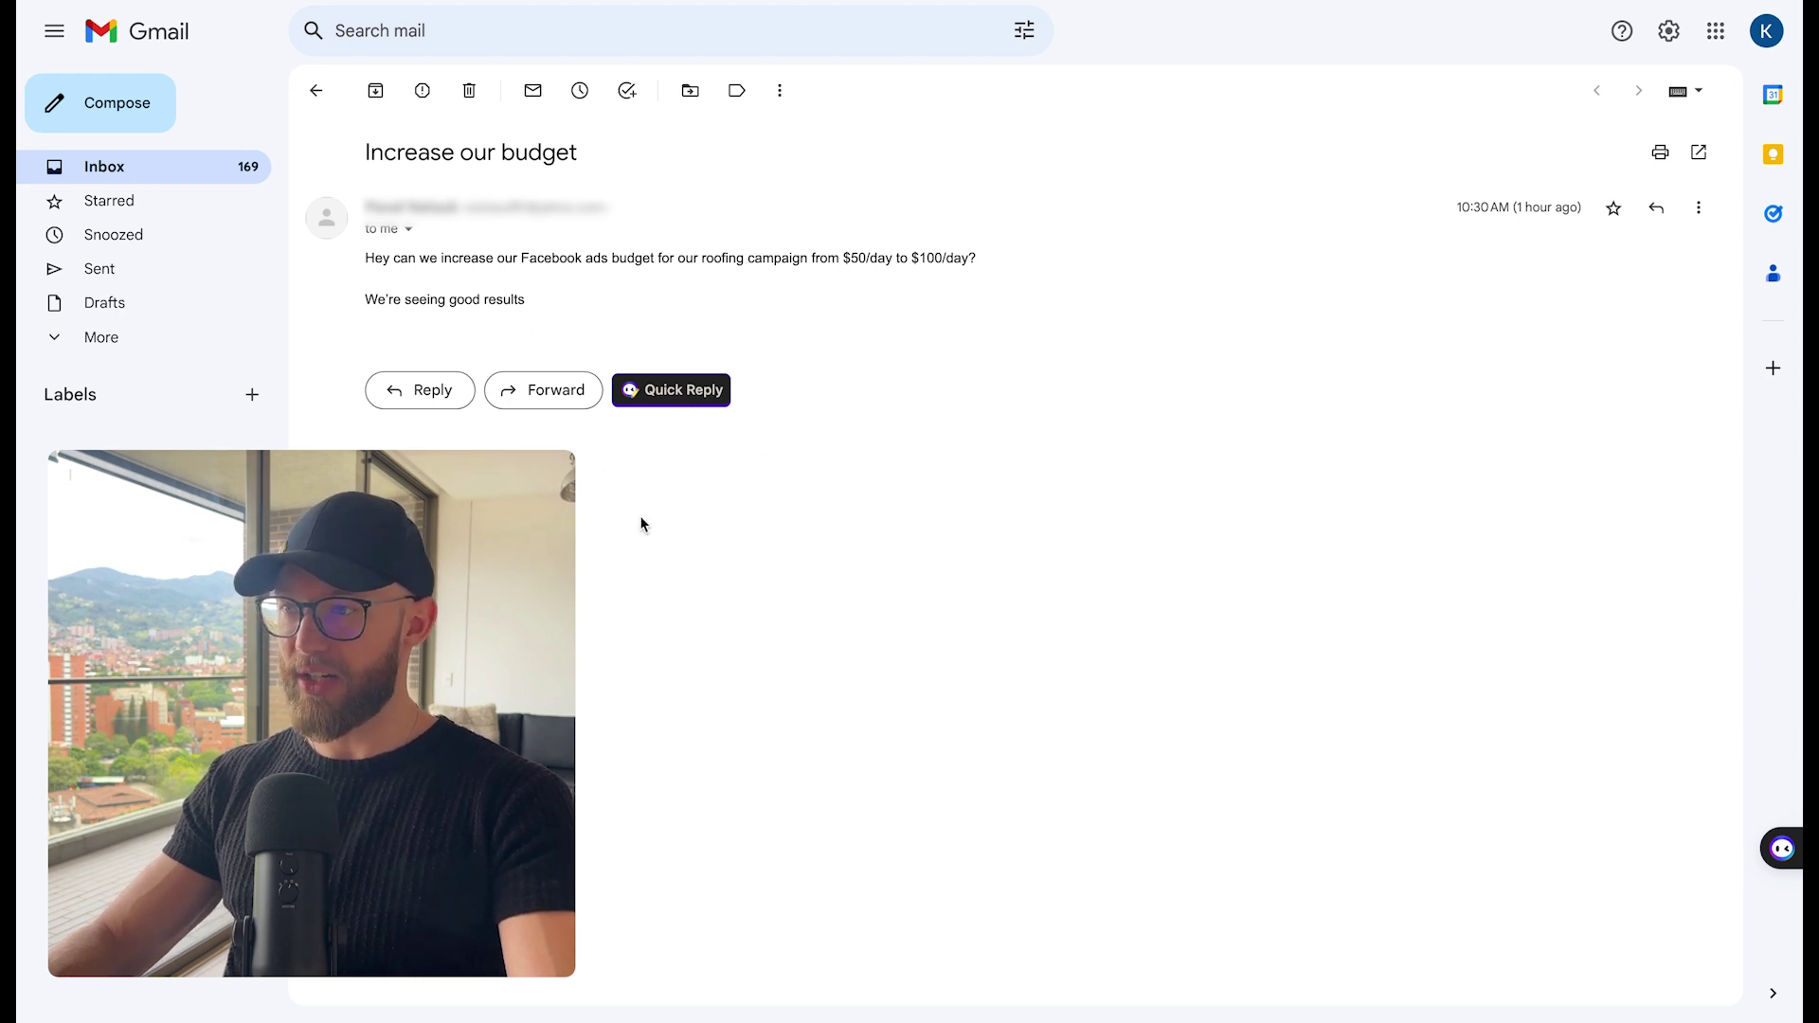
# Step: Highlight the Facebook ads budget request, then start a Monica Quick Reply to the email
pyautogui.moveTo(374, 723); pyautogui.dragTo(1535, 300)
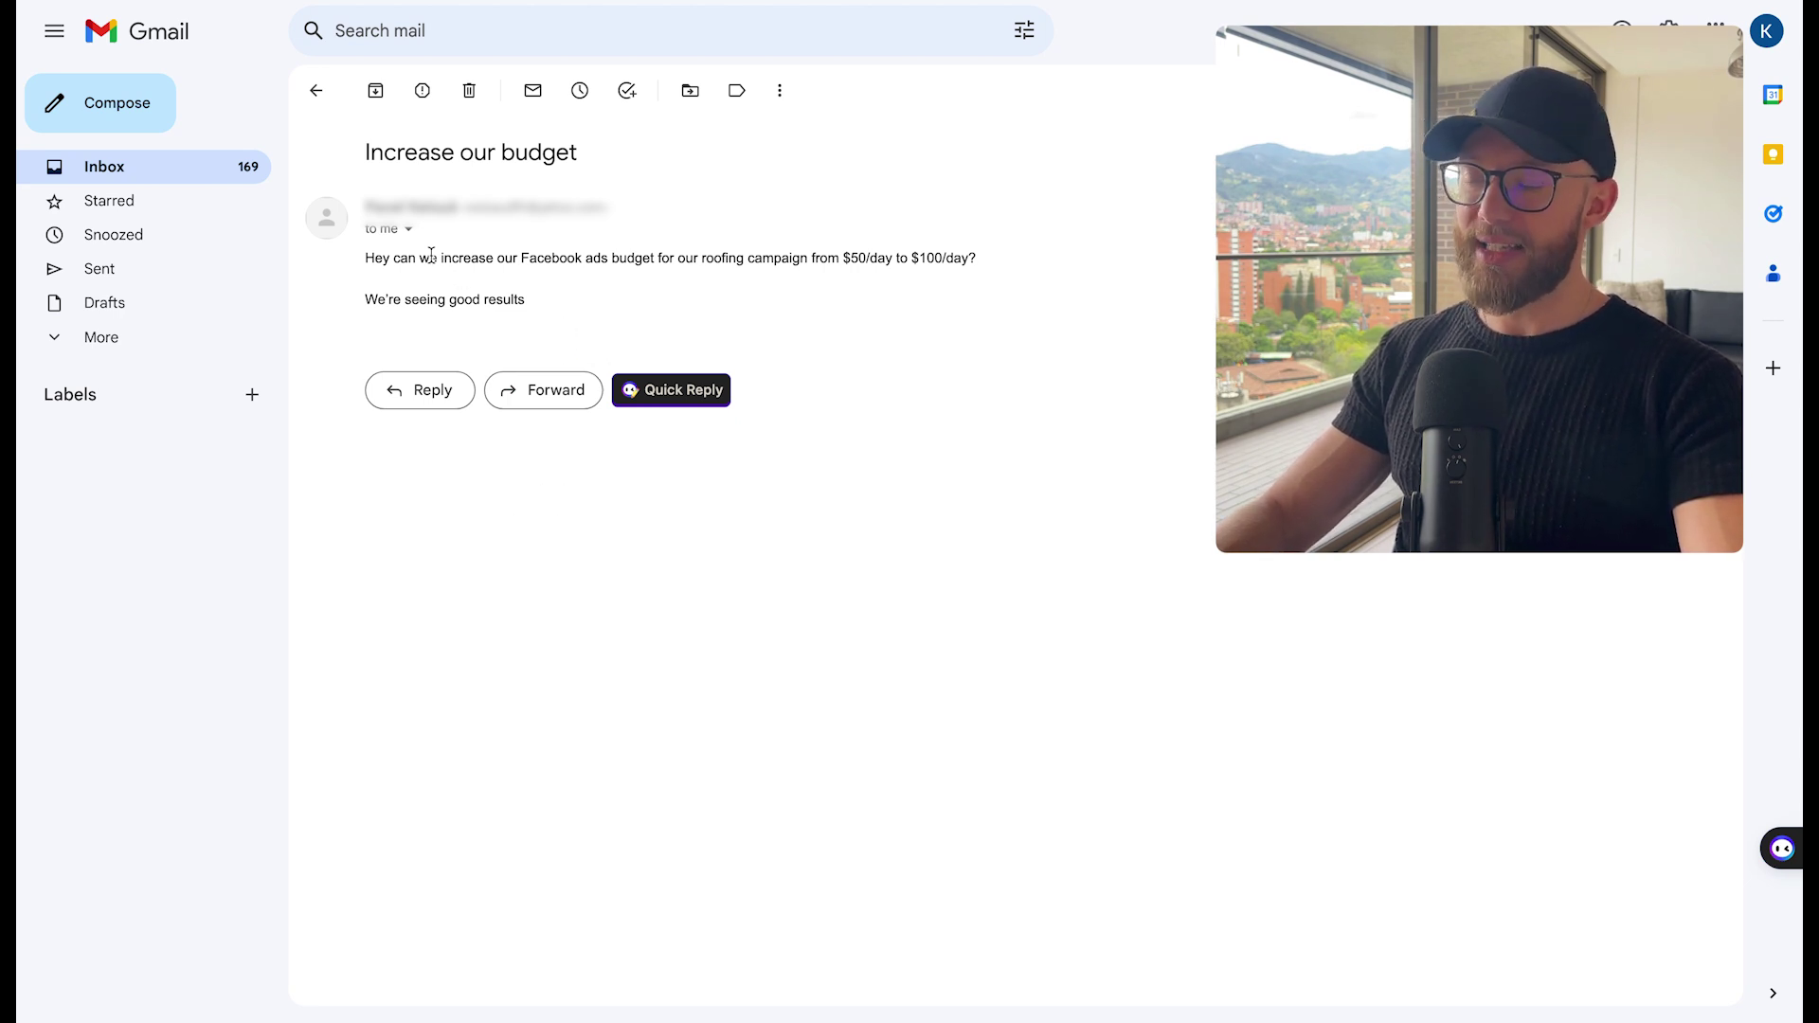
pyautogui.moveTo(396, 258); pyautogui.dragTo(657, 272)
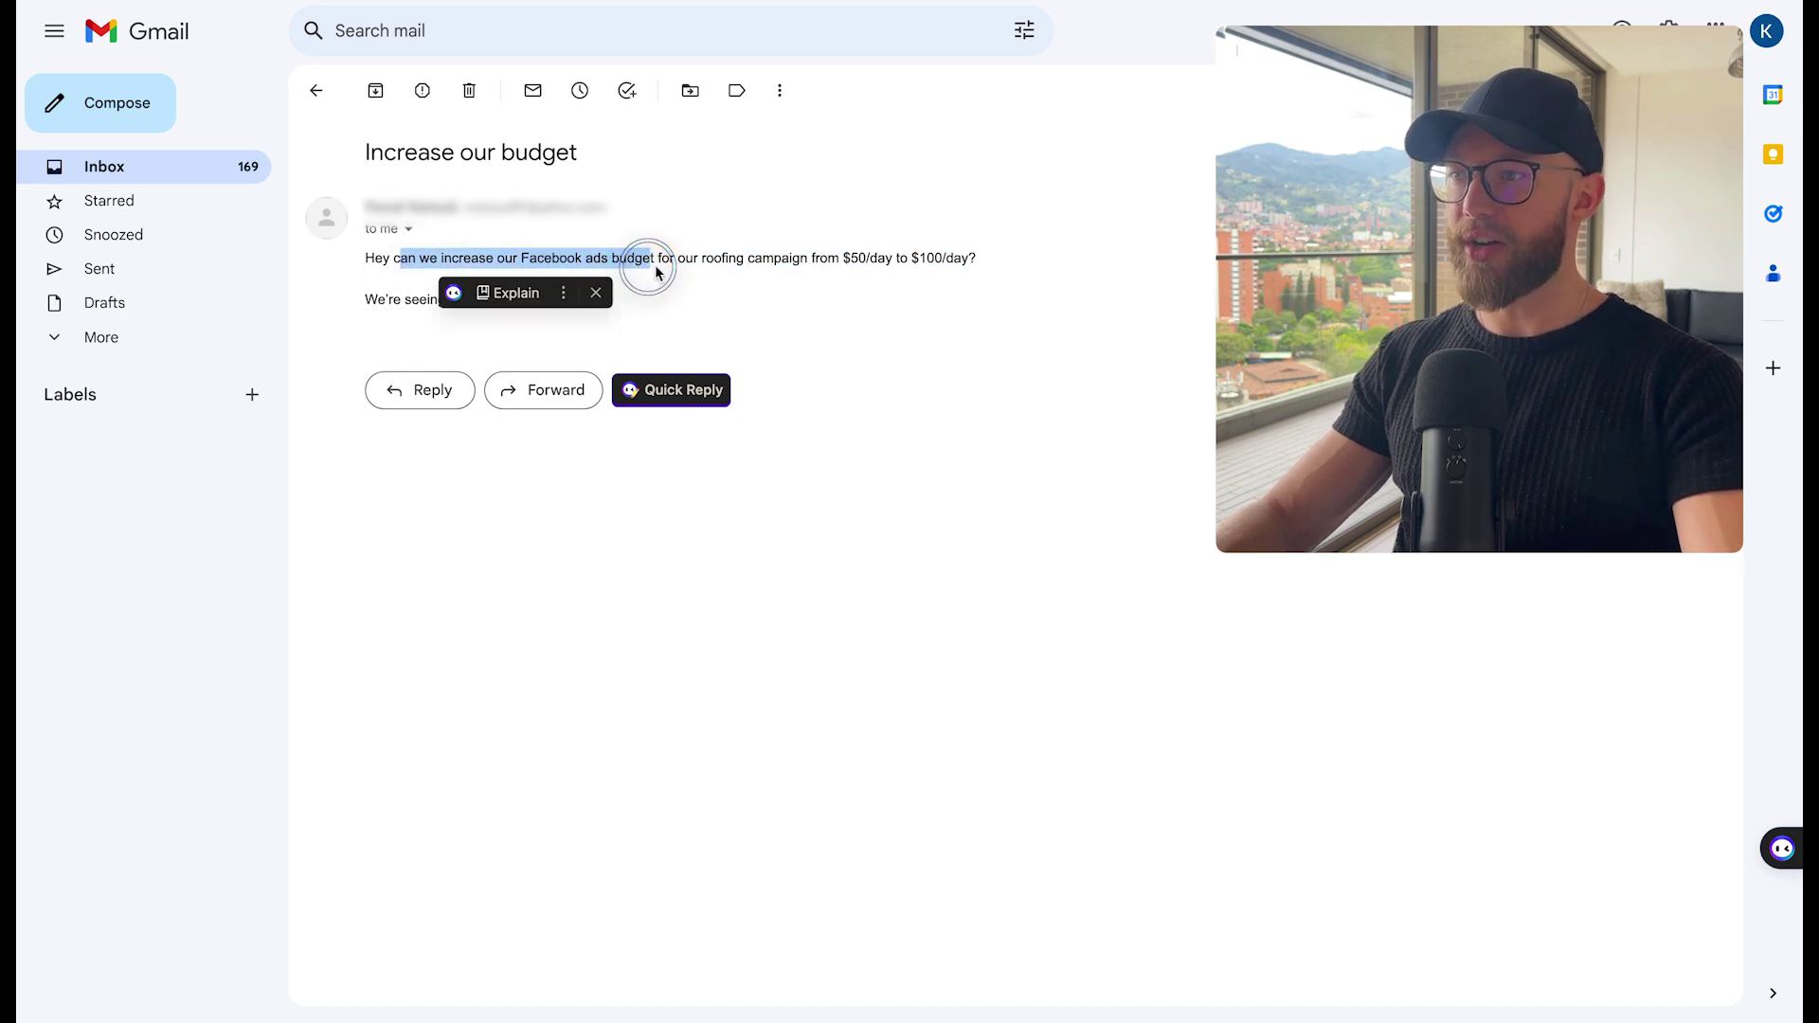
pyautogui.click(700, 262)
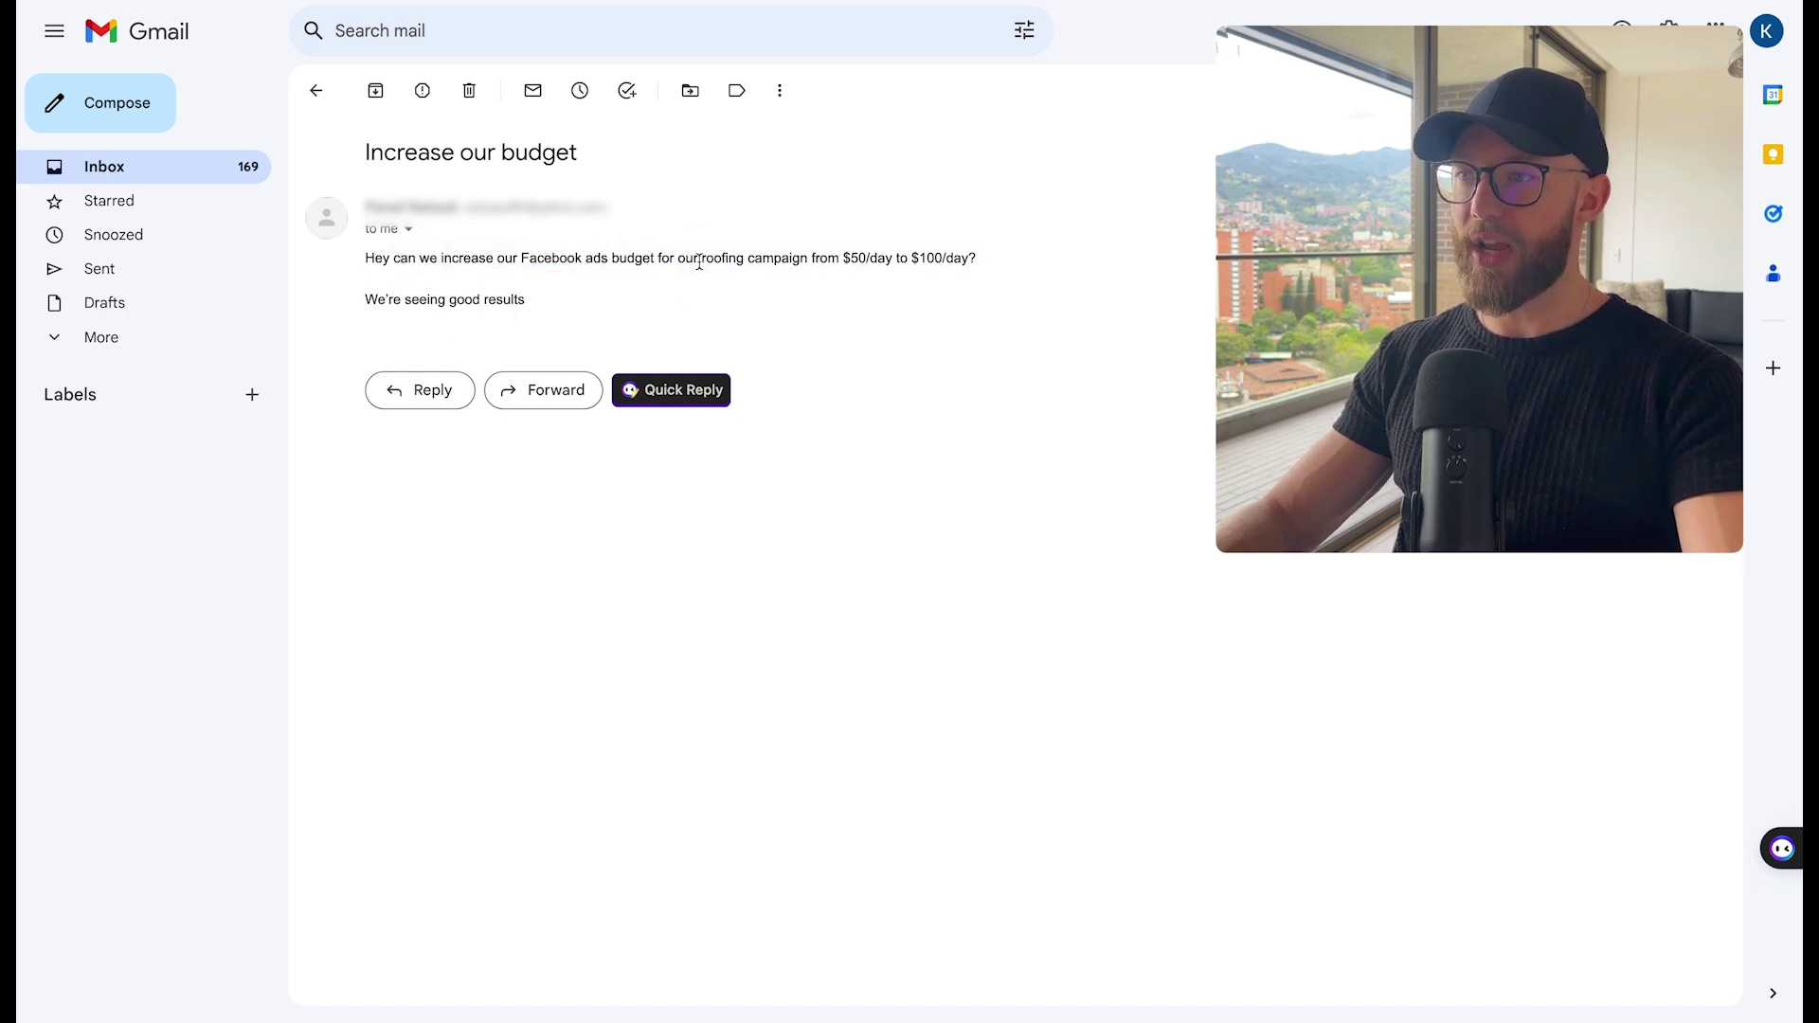
pyautogui.click(698, 391)
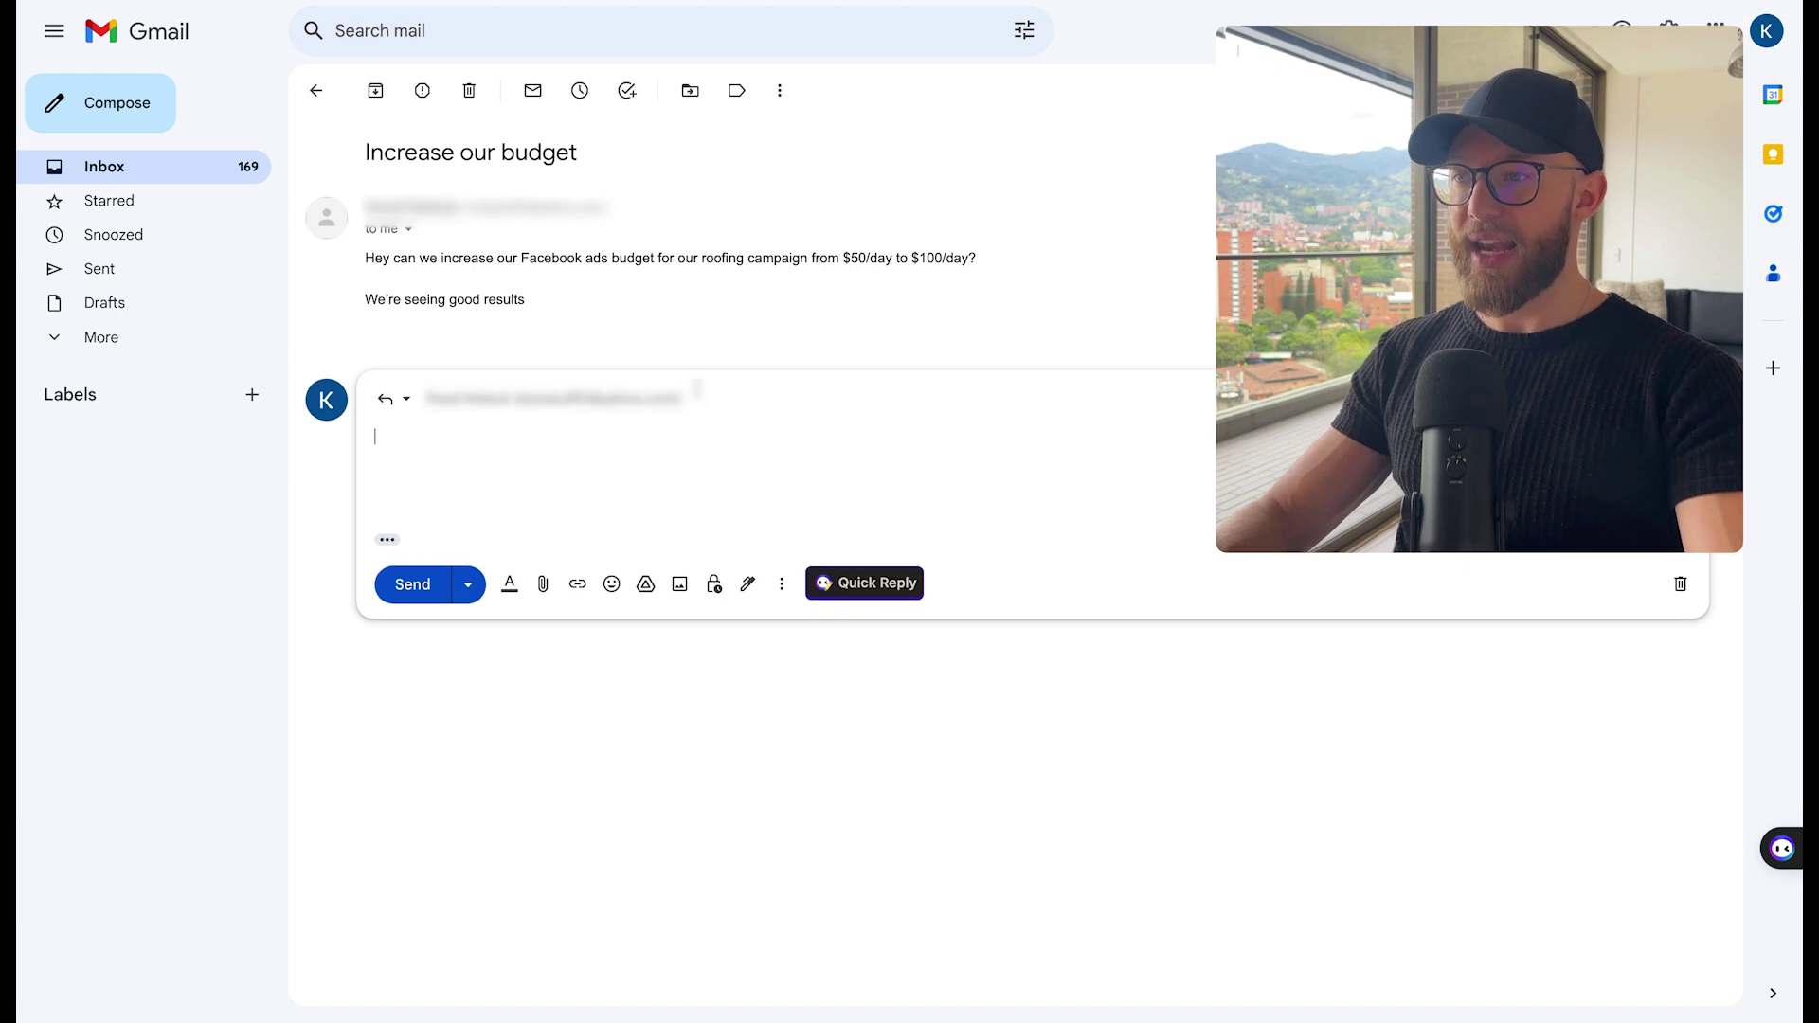
pyautogui.moveTo(1530, 294); pyautogui.dragTo(1533, 770)
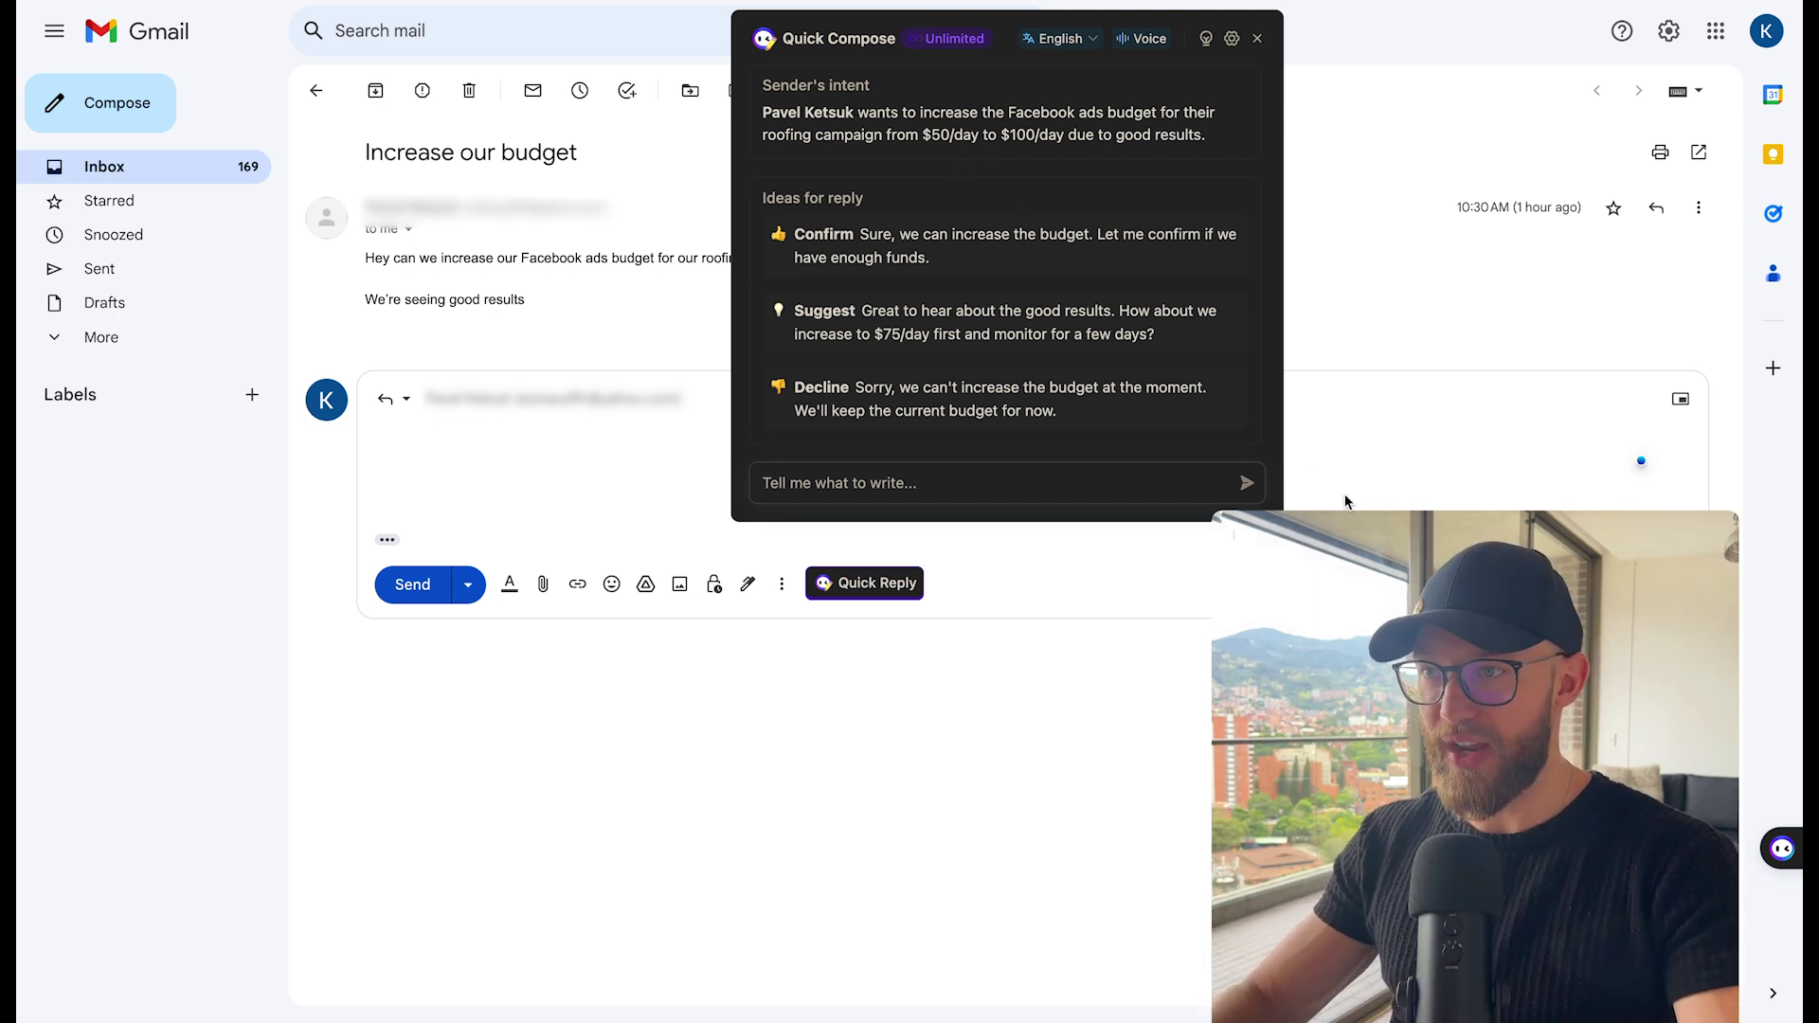
pyautogui.click(1163, 47)
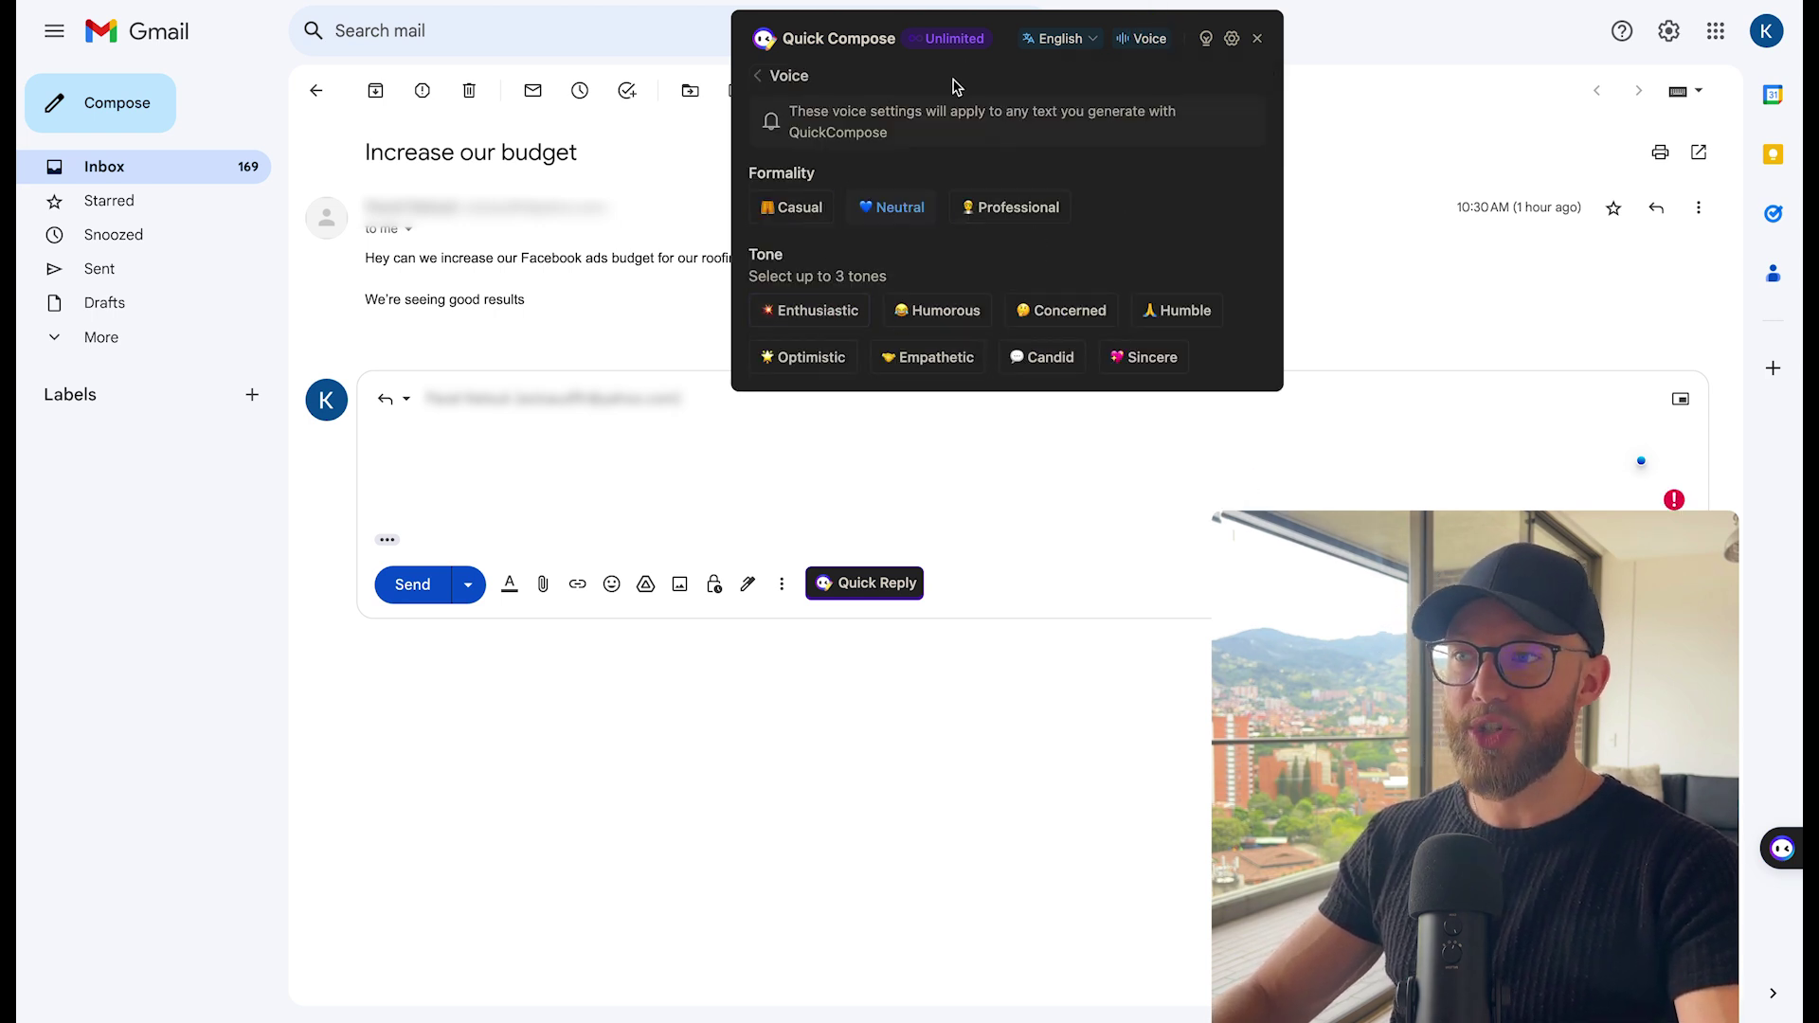
pyautogui.click(757, 76)
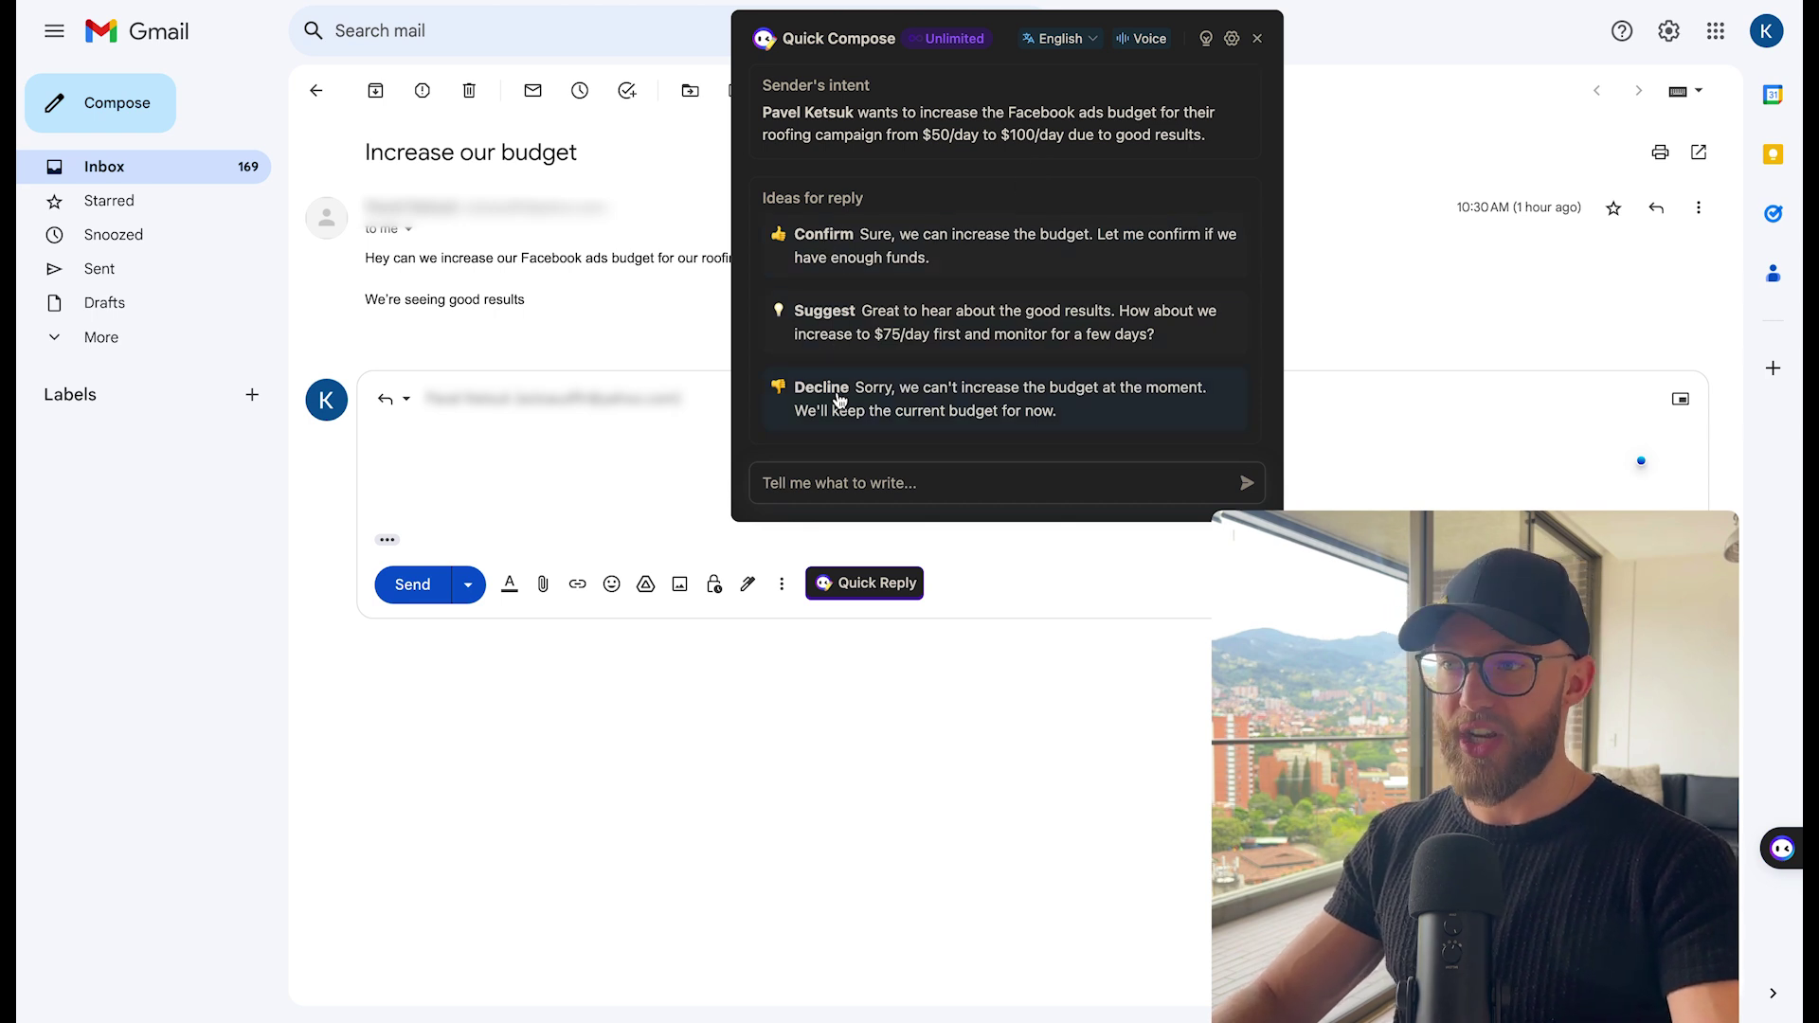
pyautogui.click(1016, 136)
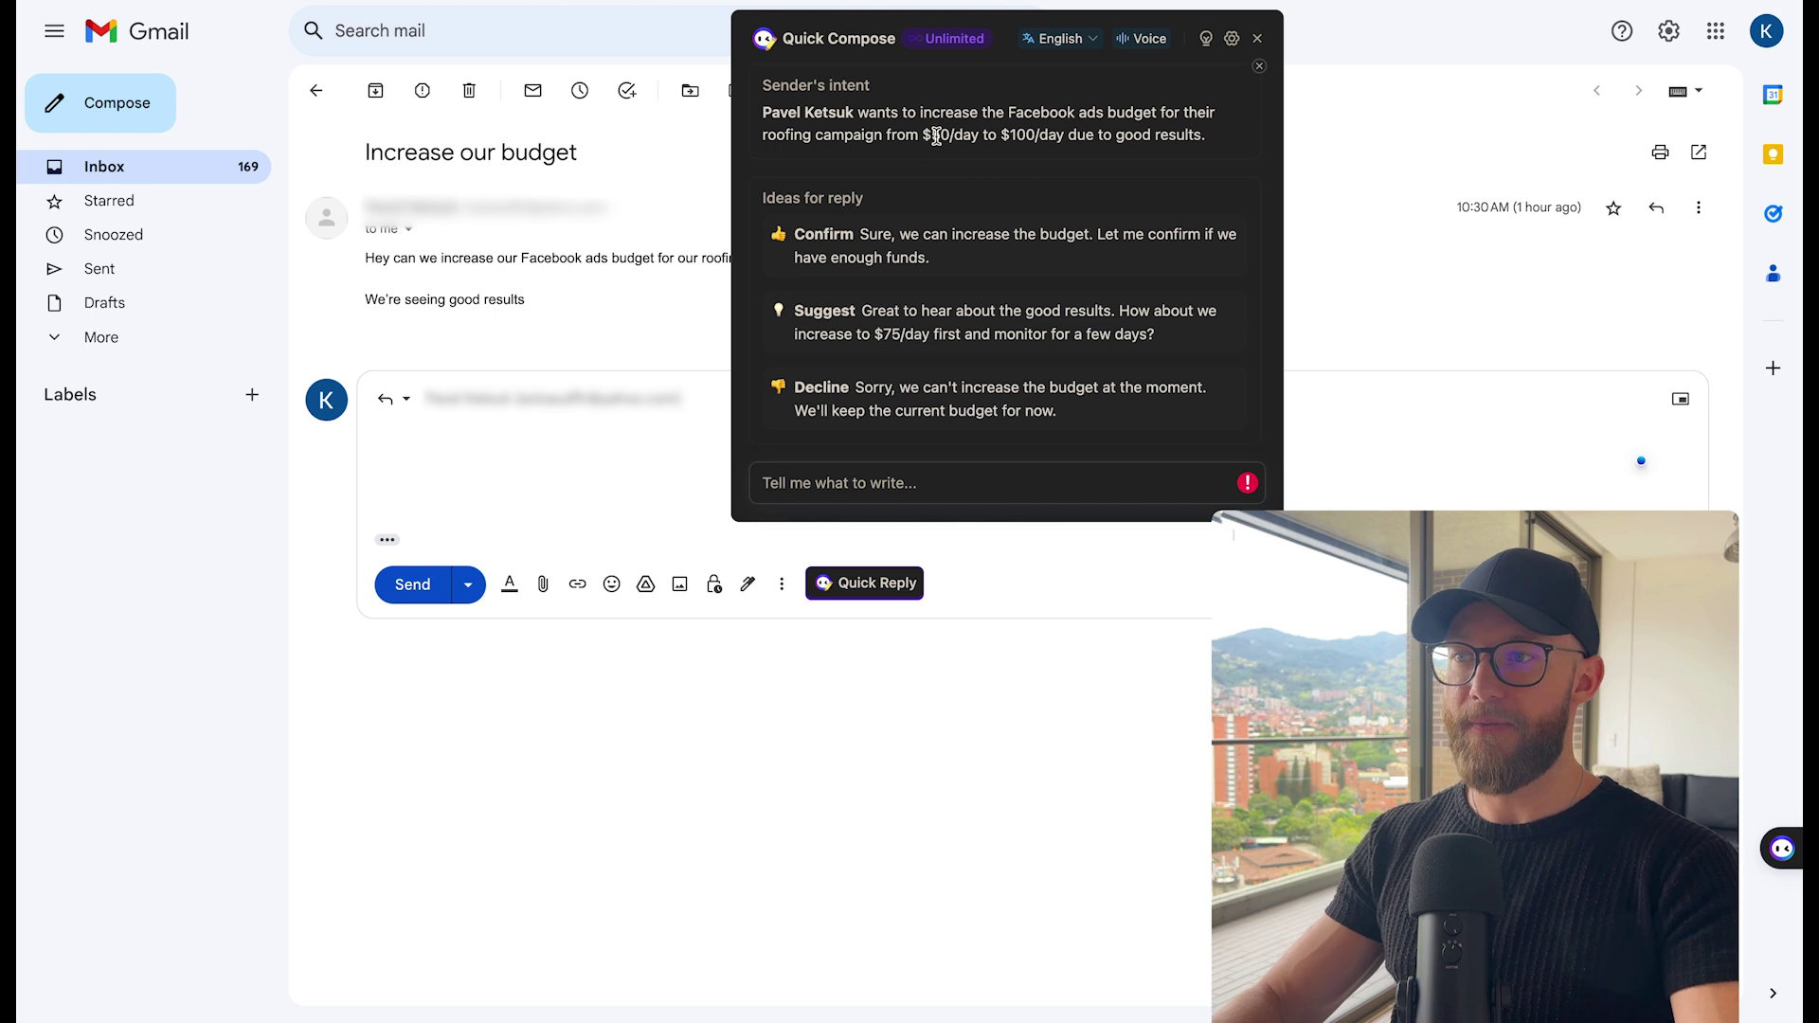
pyautogui.click(866, 471)
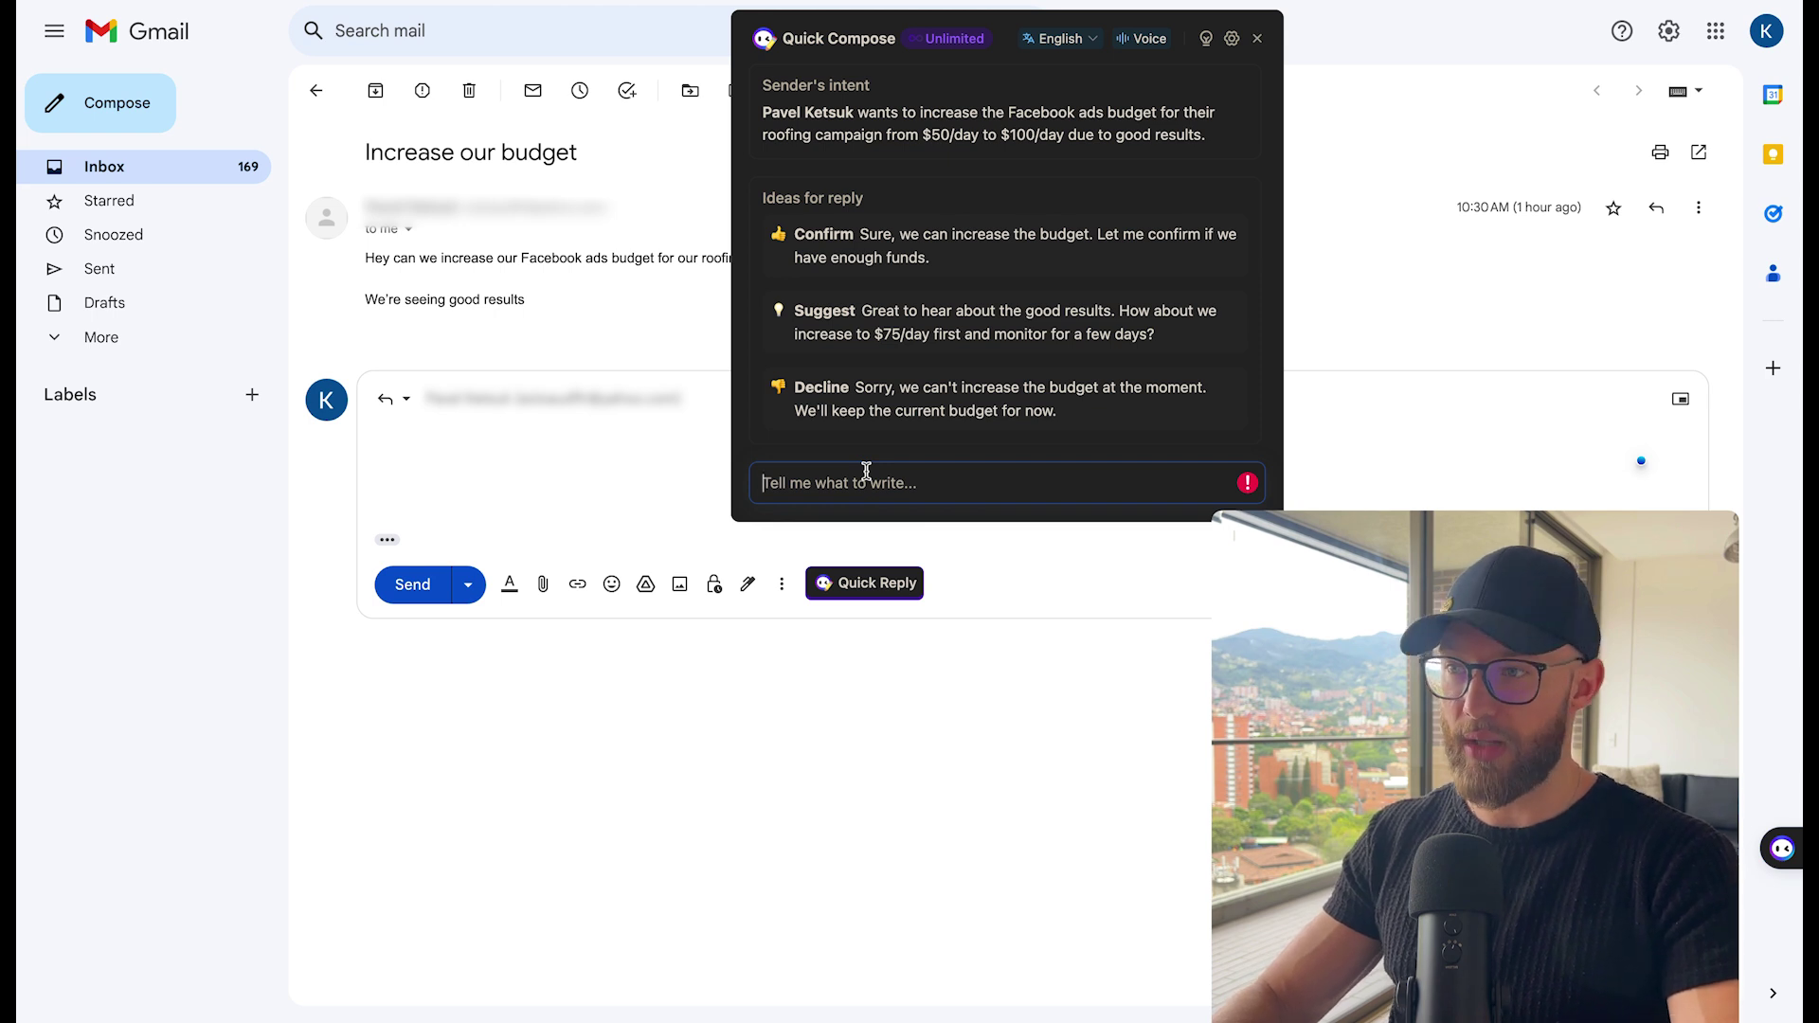
pyautogui.write('tell the client we should invest the additional $50 into google ads instead of into doubling our budget inside facebook')
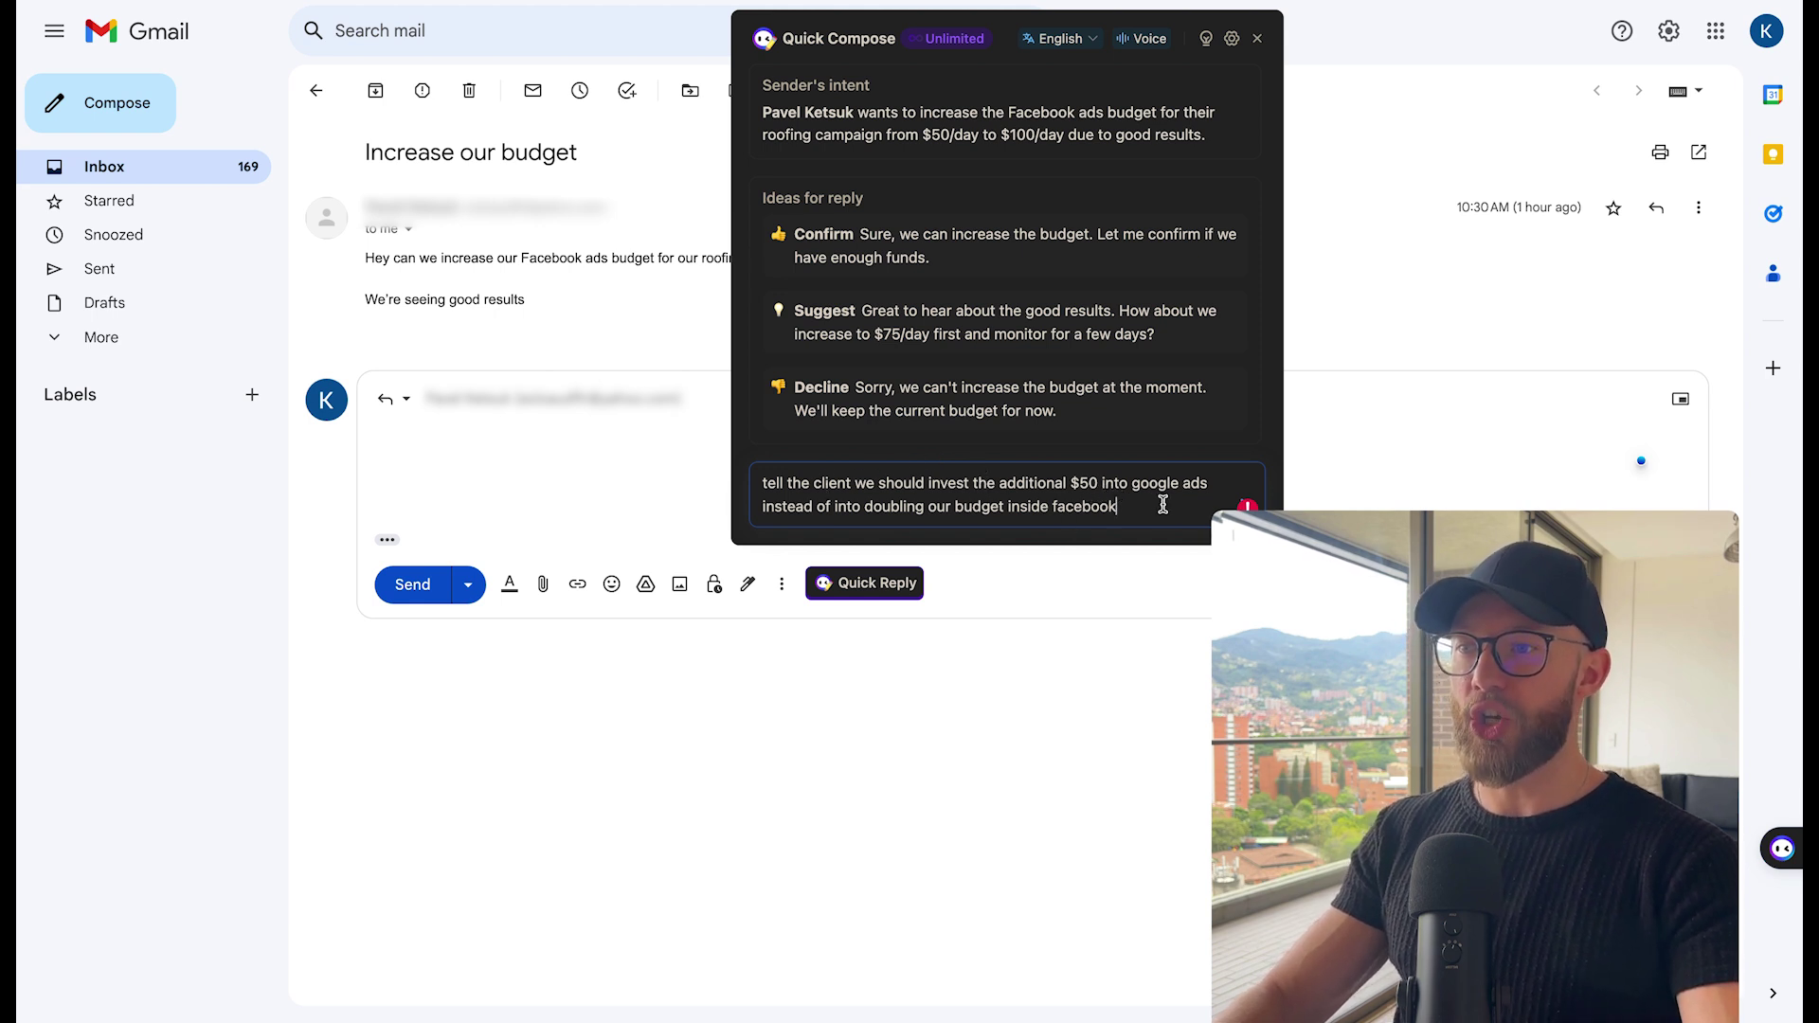
# Step: Have Monica draft a reply proposing the extra $50 go into Google Ads
pyautogui.press('Return')
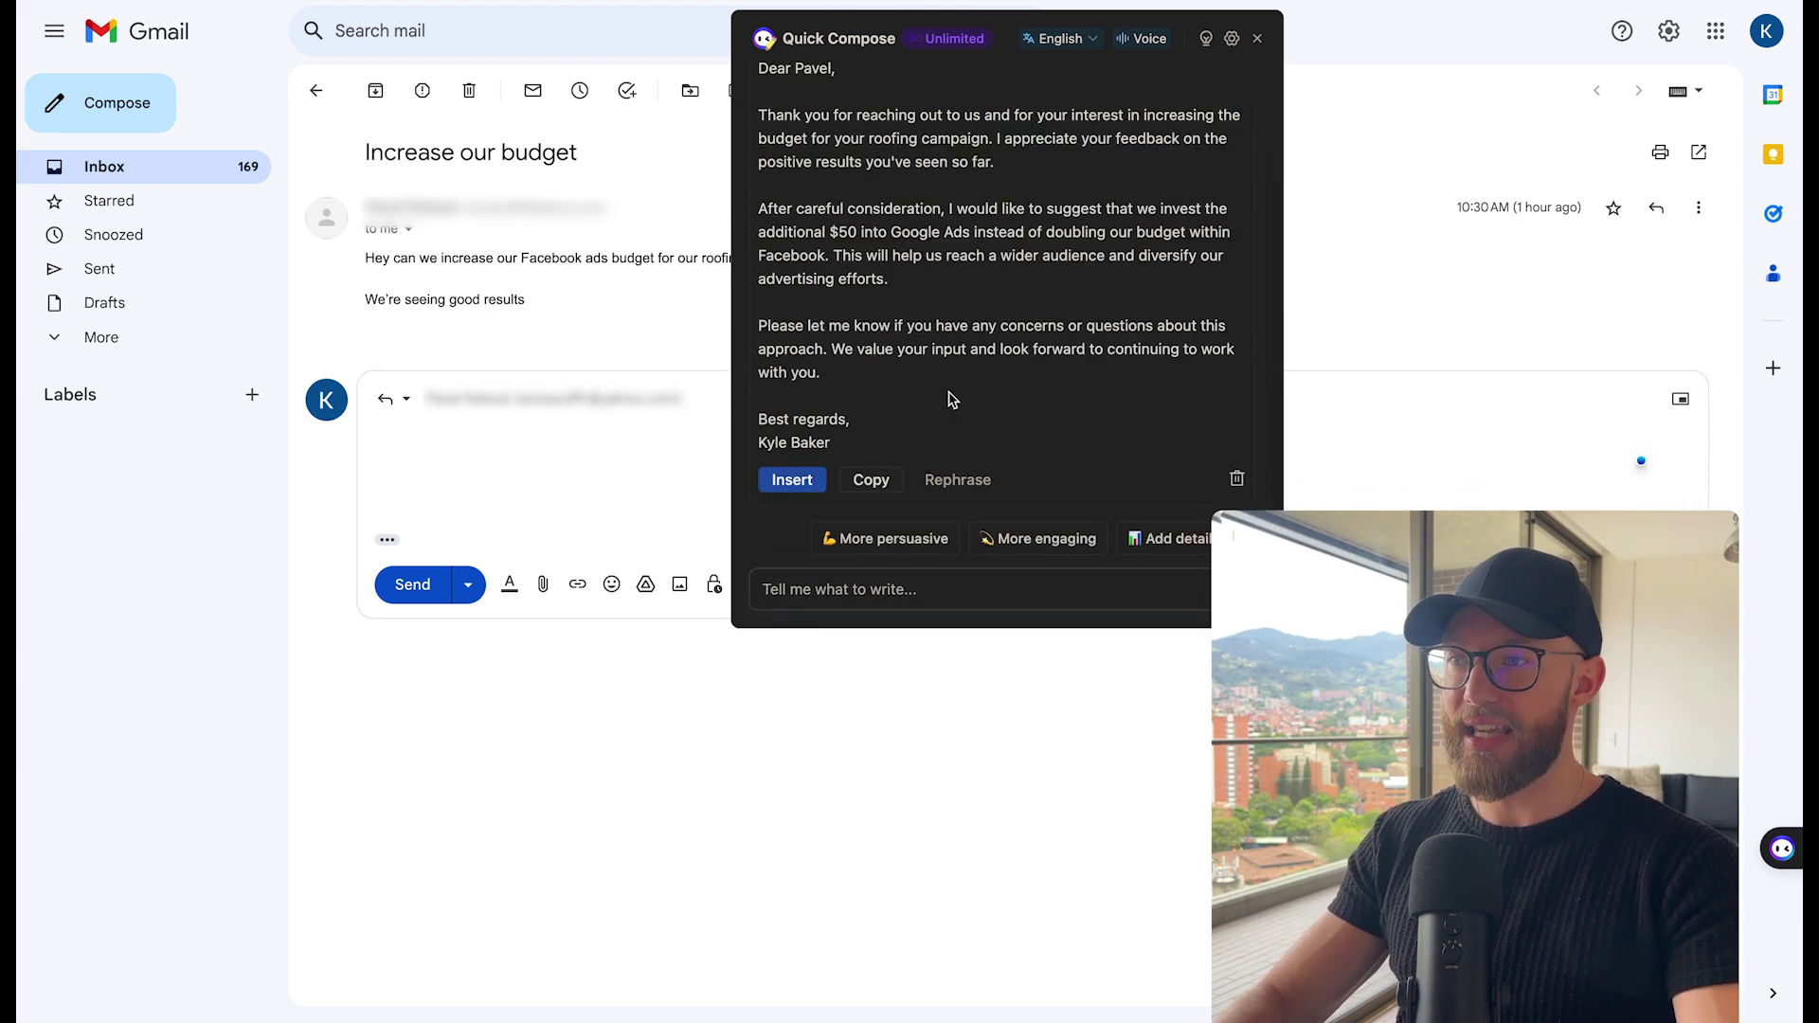
pyautogui.scroll(2, 938, 379)
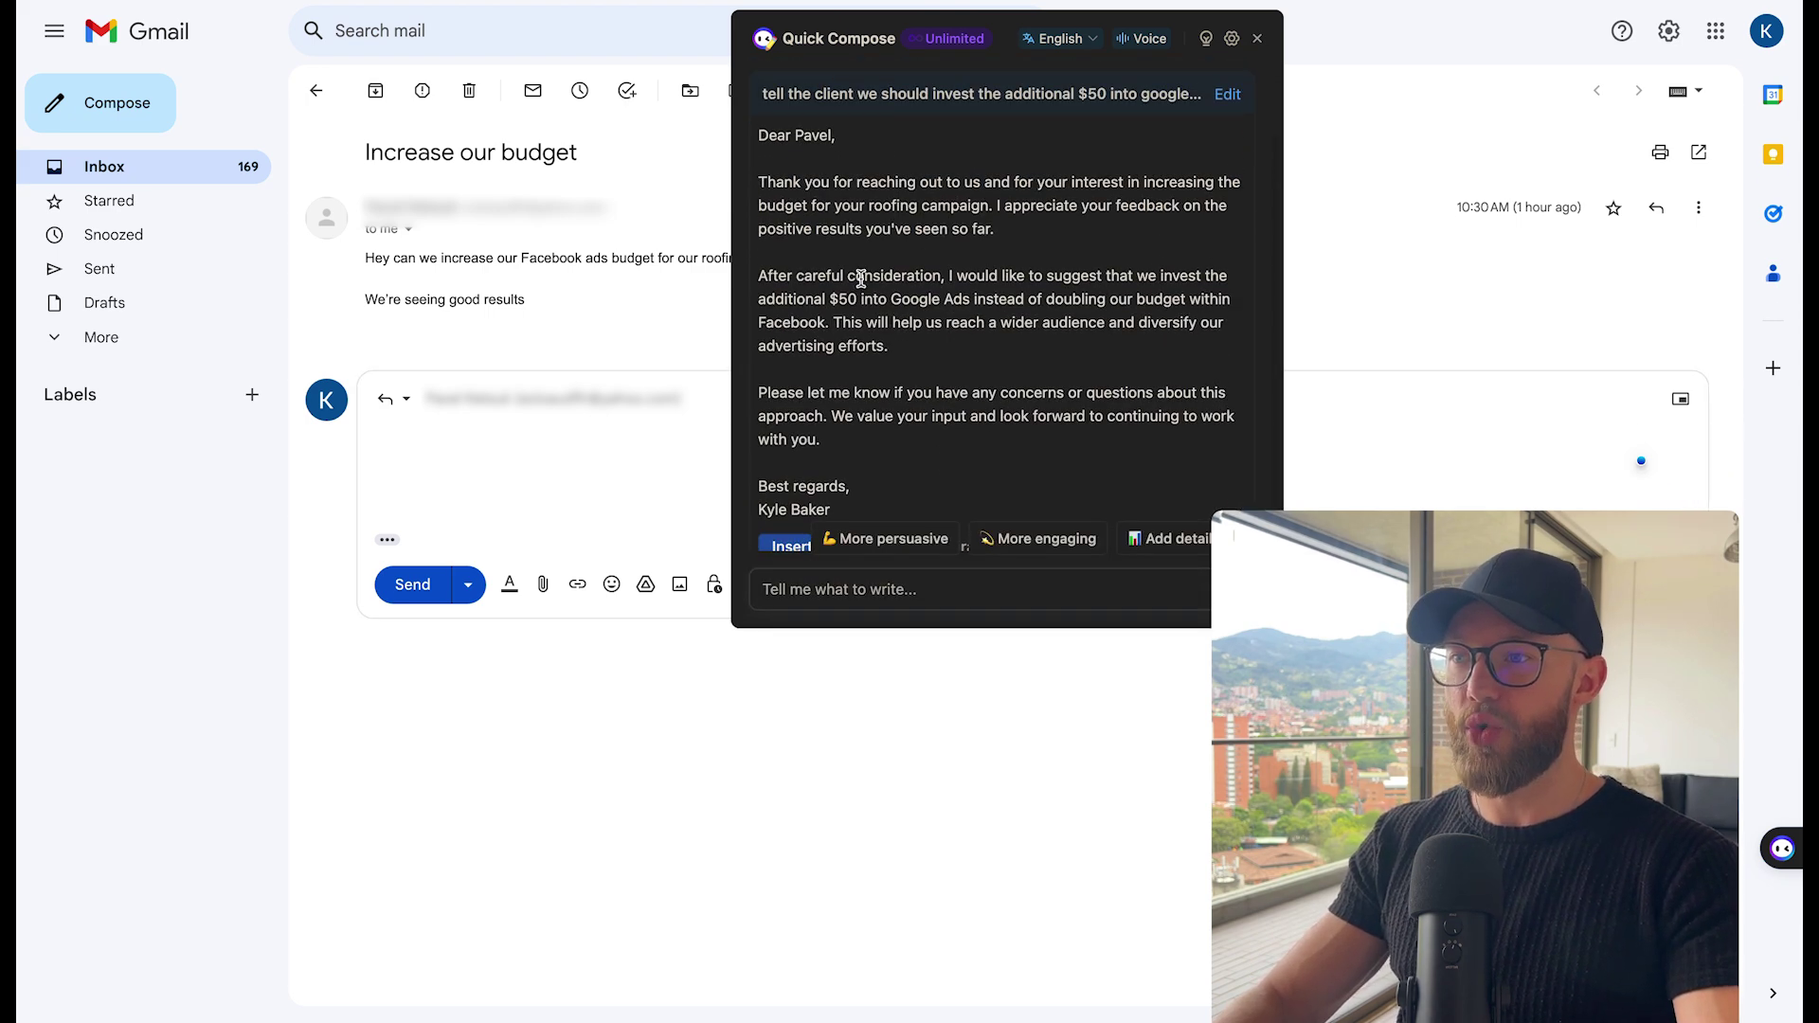
pyautogui.scroll(1, 860, 278)
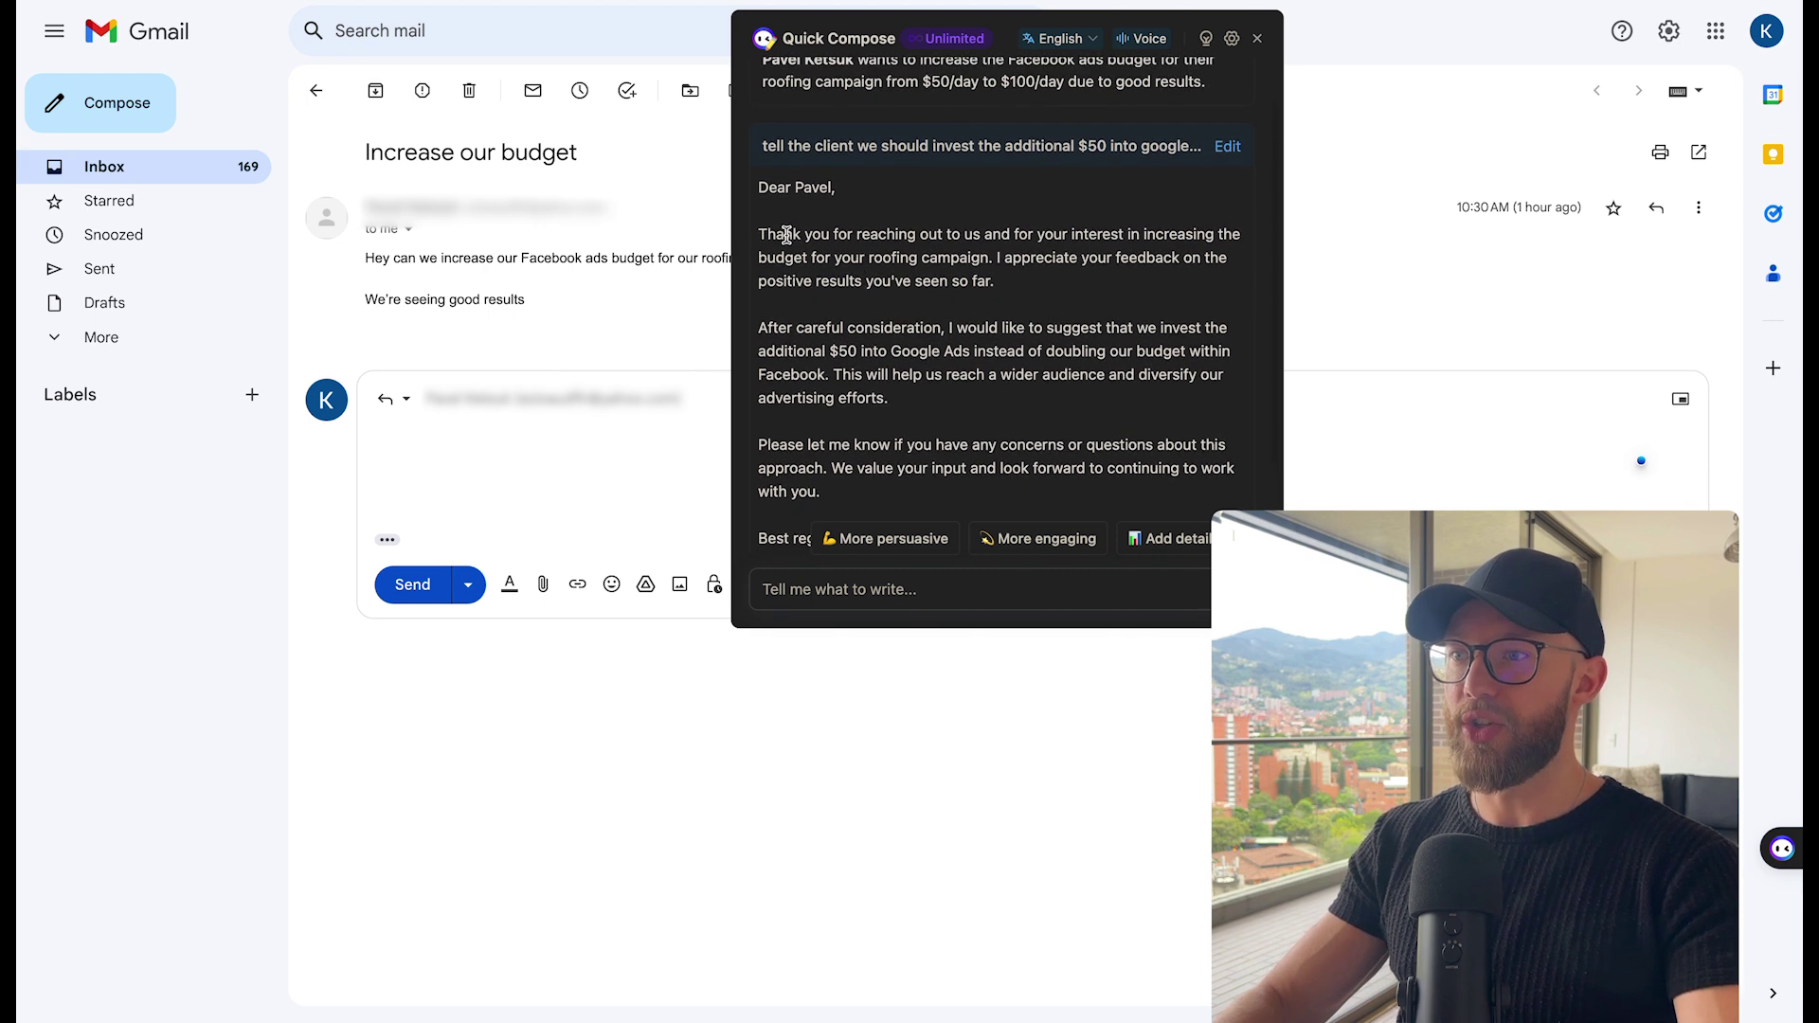
pyautogui.scroll(-1, 787, 234)
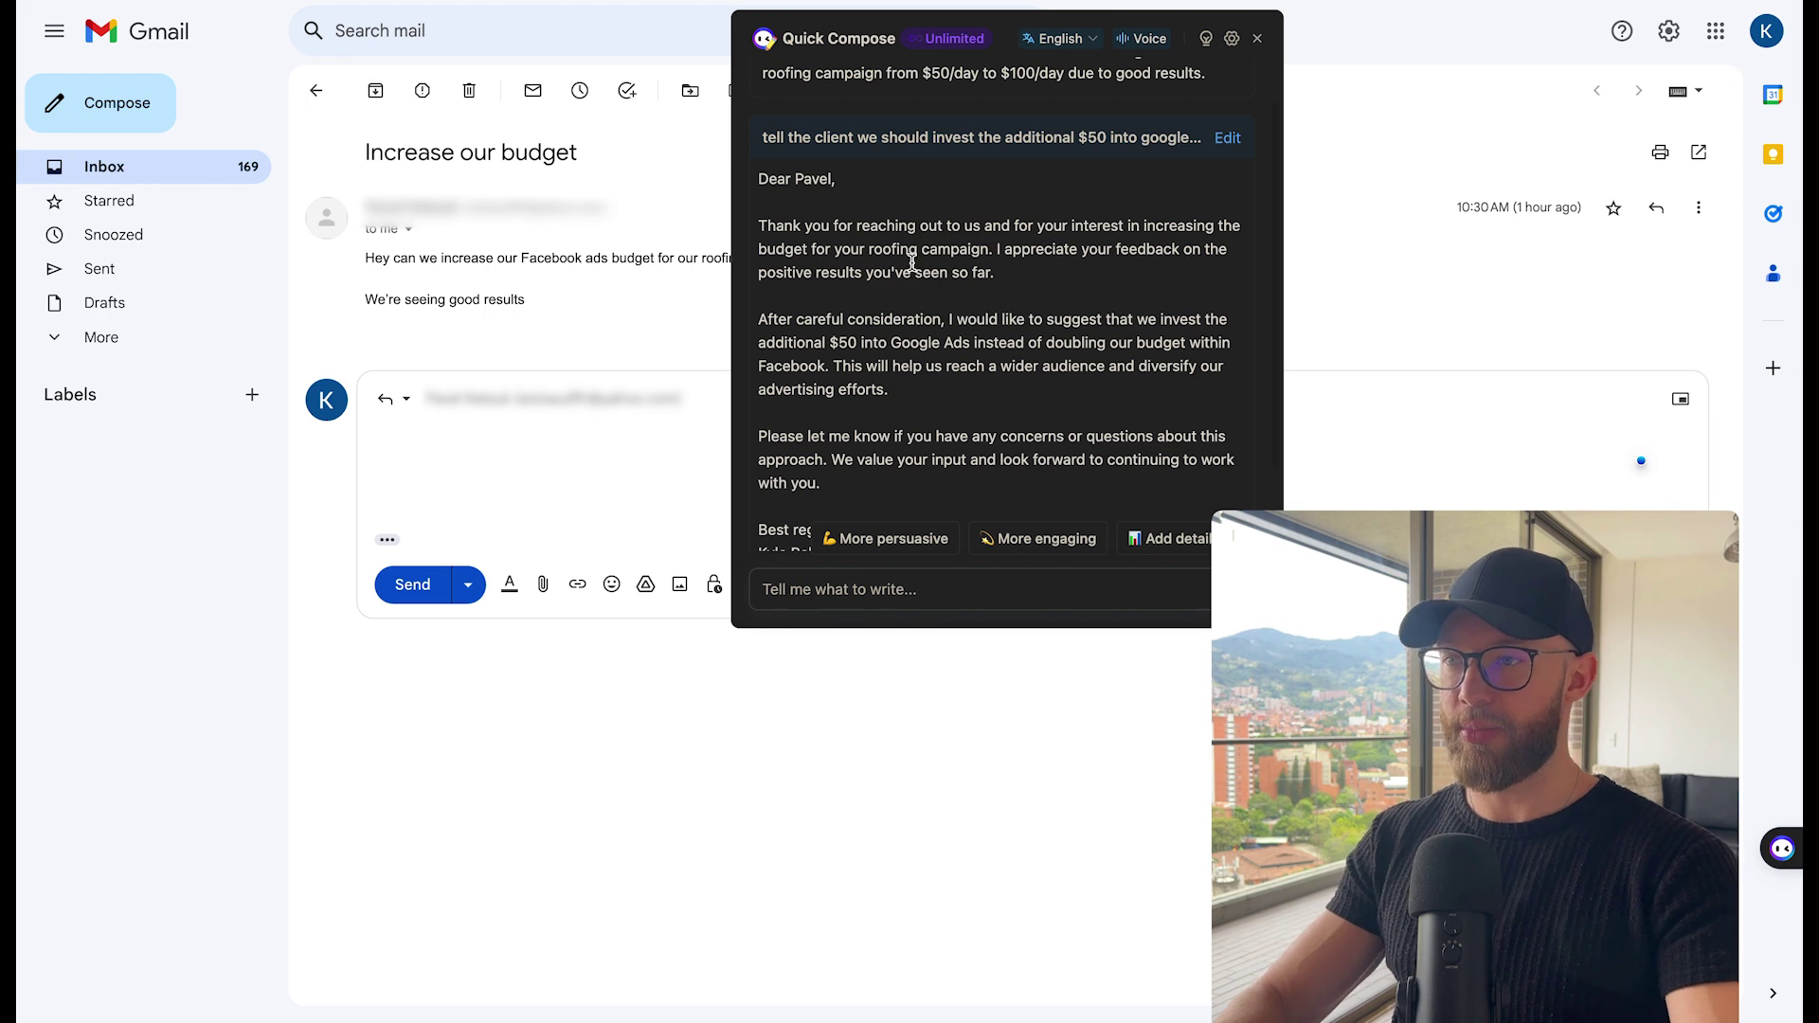
pyautogui.scroll(-1, 915, 267)
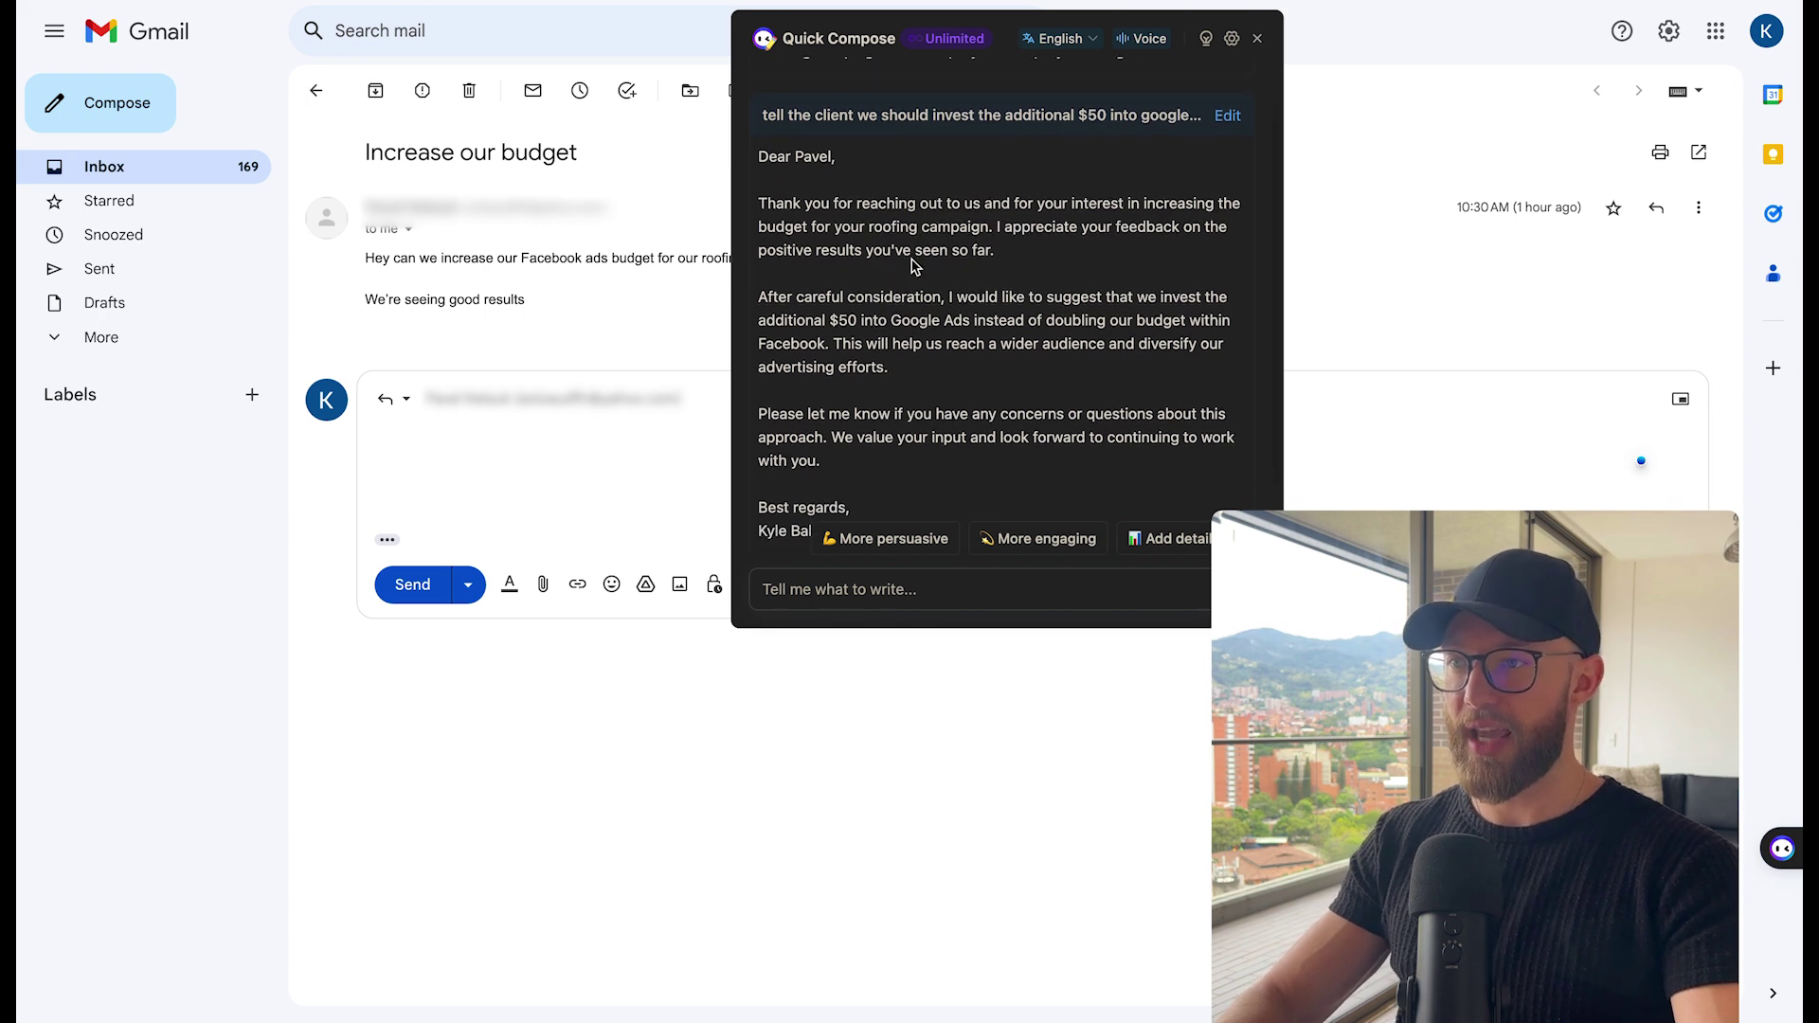
# Step: Look over the drafted reply's wording, then insert it into the email response
pyautogui.moveTo(995, 293); pyautogui.dragTo(1089, 292)
pyautogui.click(914, 313)
pyautogui.moveTo(827, 310); pyautogui.dragTo(1007, 310)
pyautogui.scroll(-1, 1012, 322)
pyautogui.click(1056, 283)
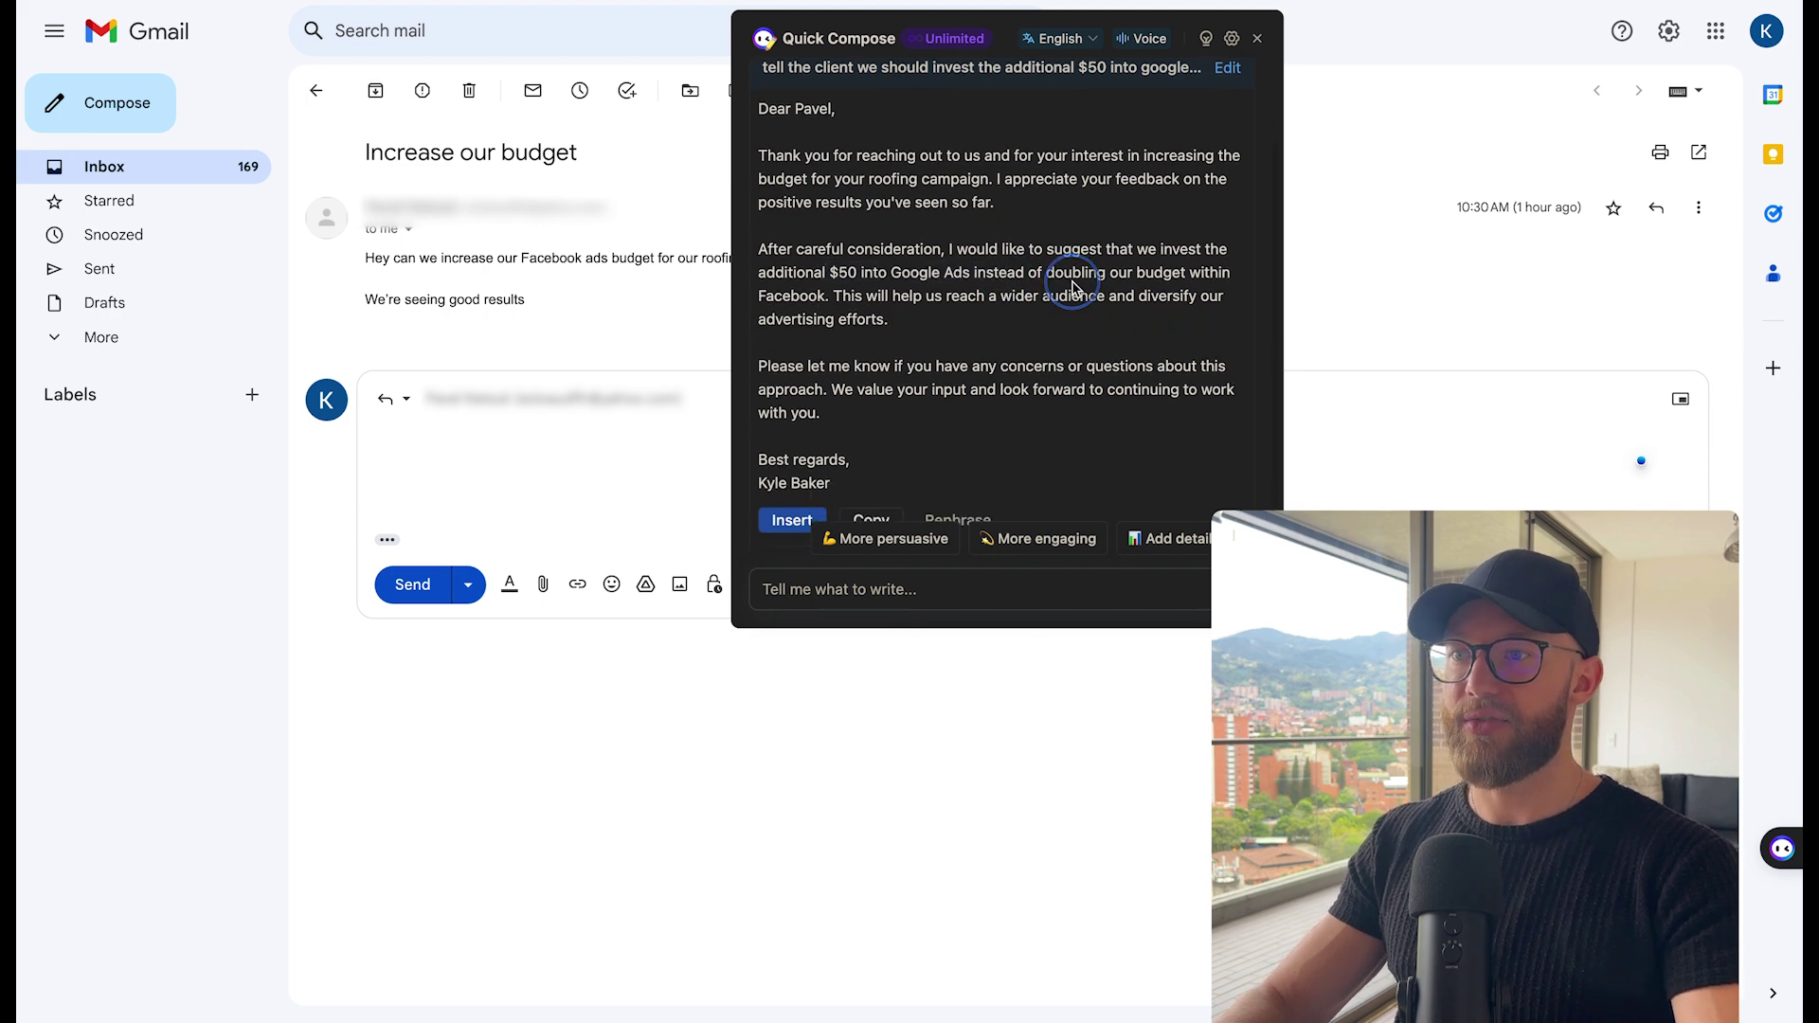
pyautogui.scroll(-1, 857, 296)
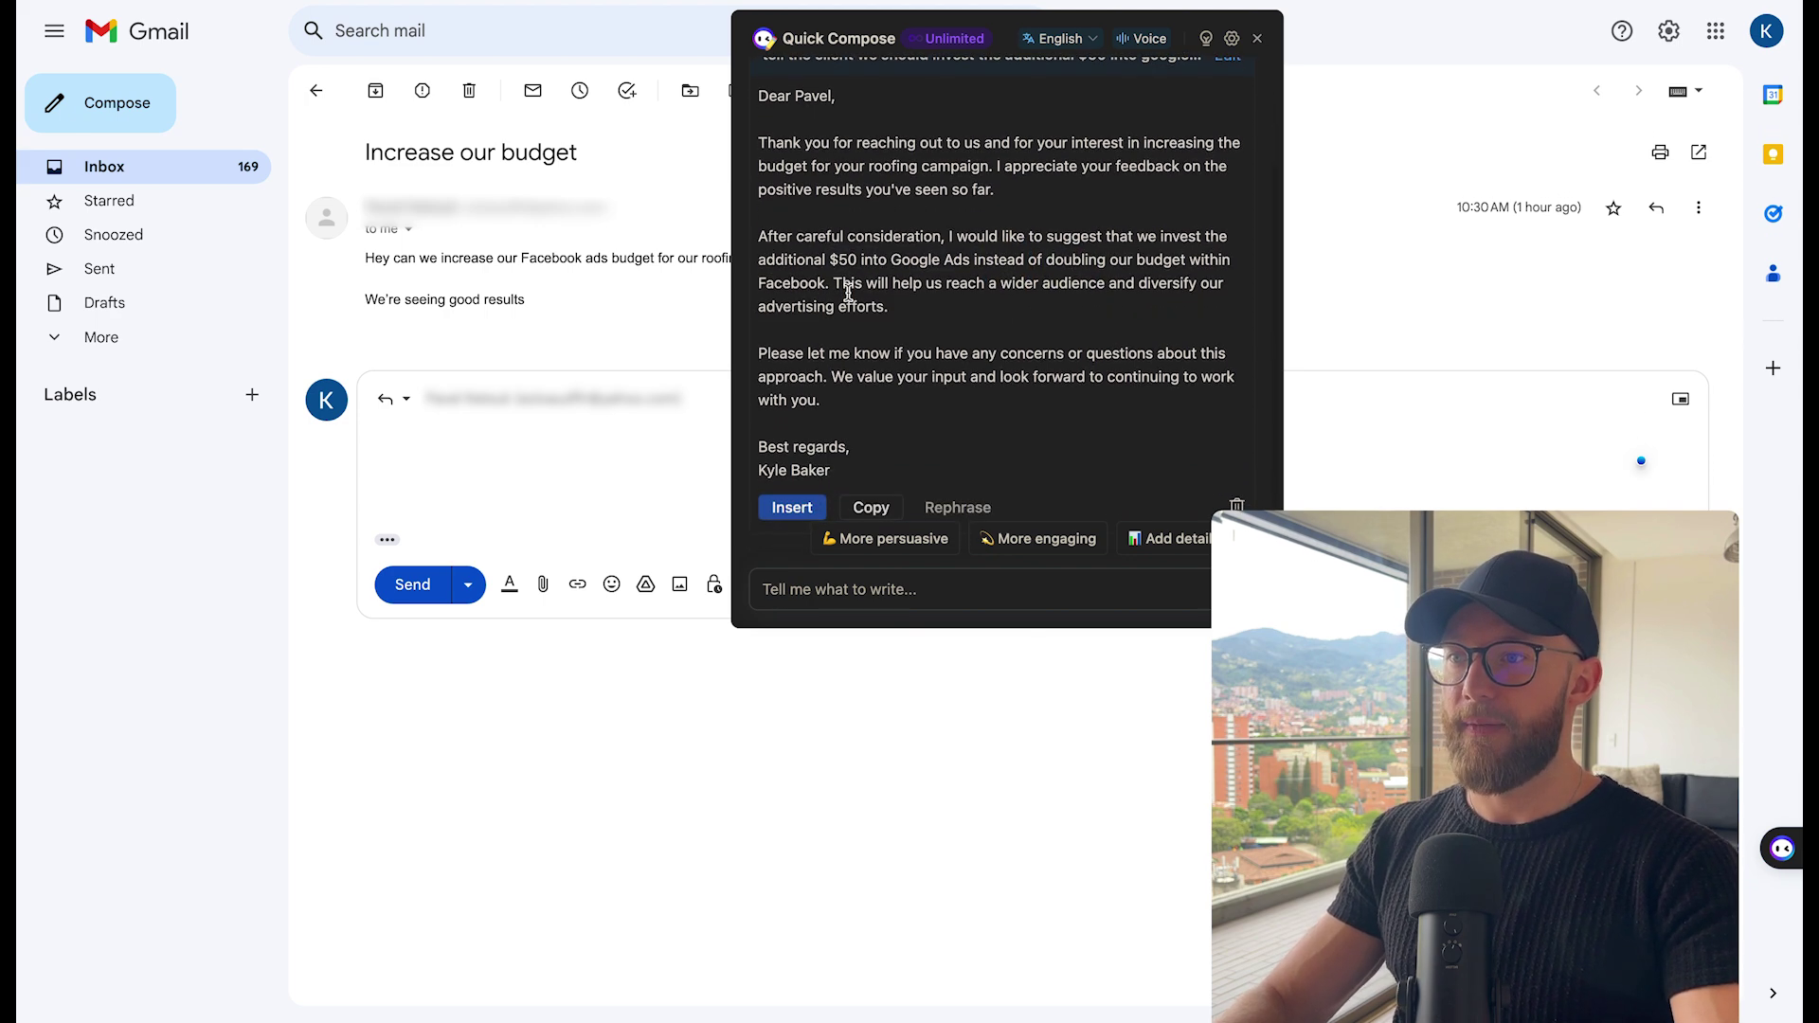
pyautogui.scroll(-2, 938, 332)
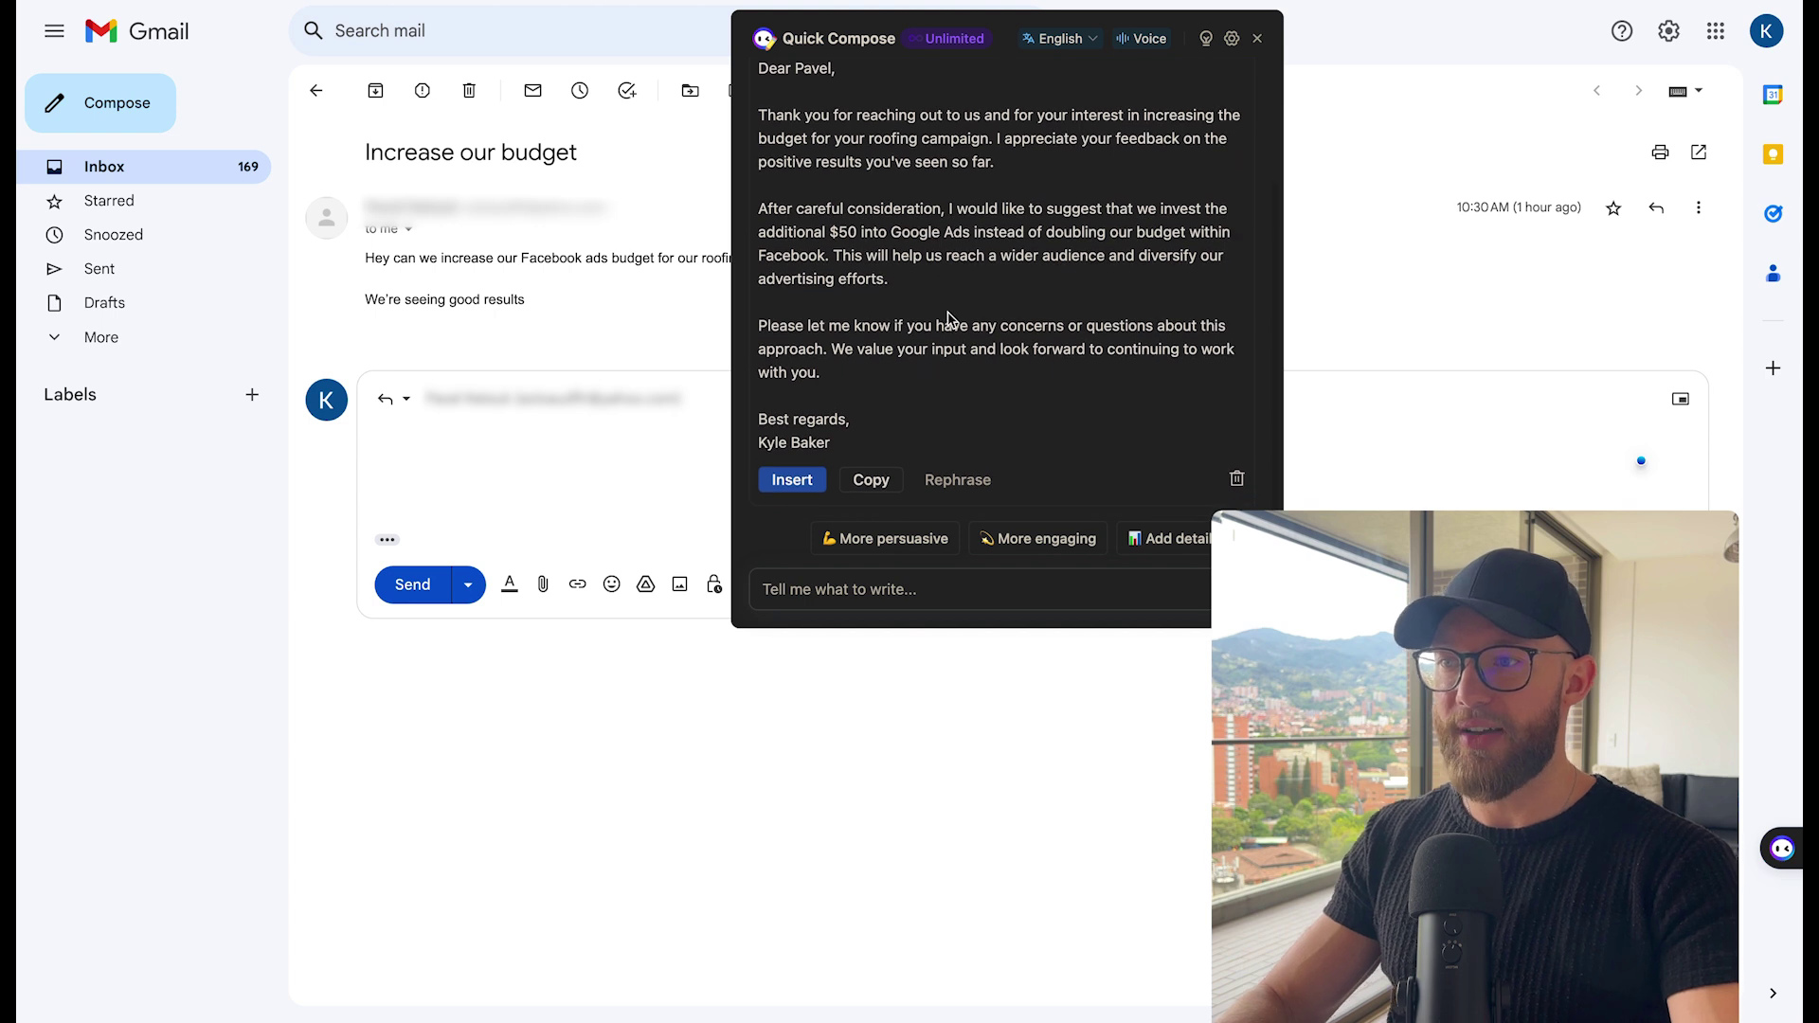
pyautogui.click(793, 481)
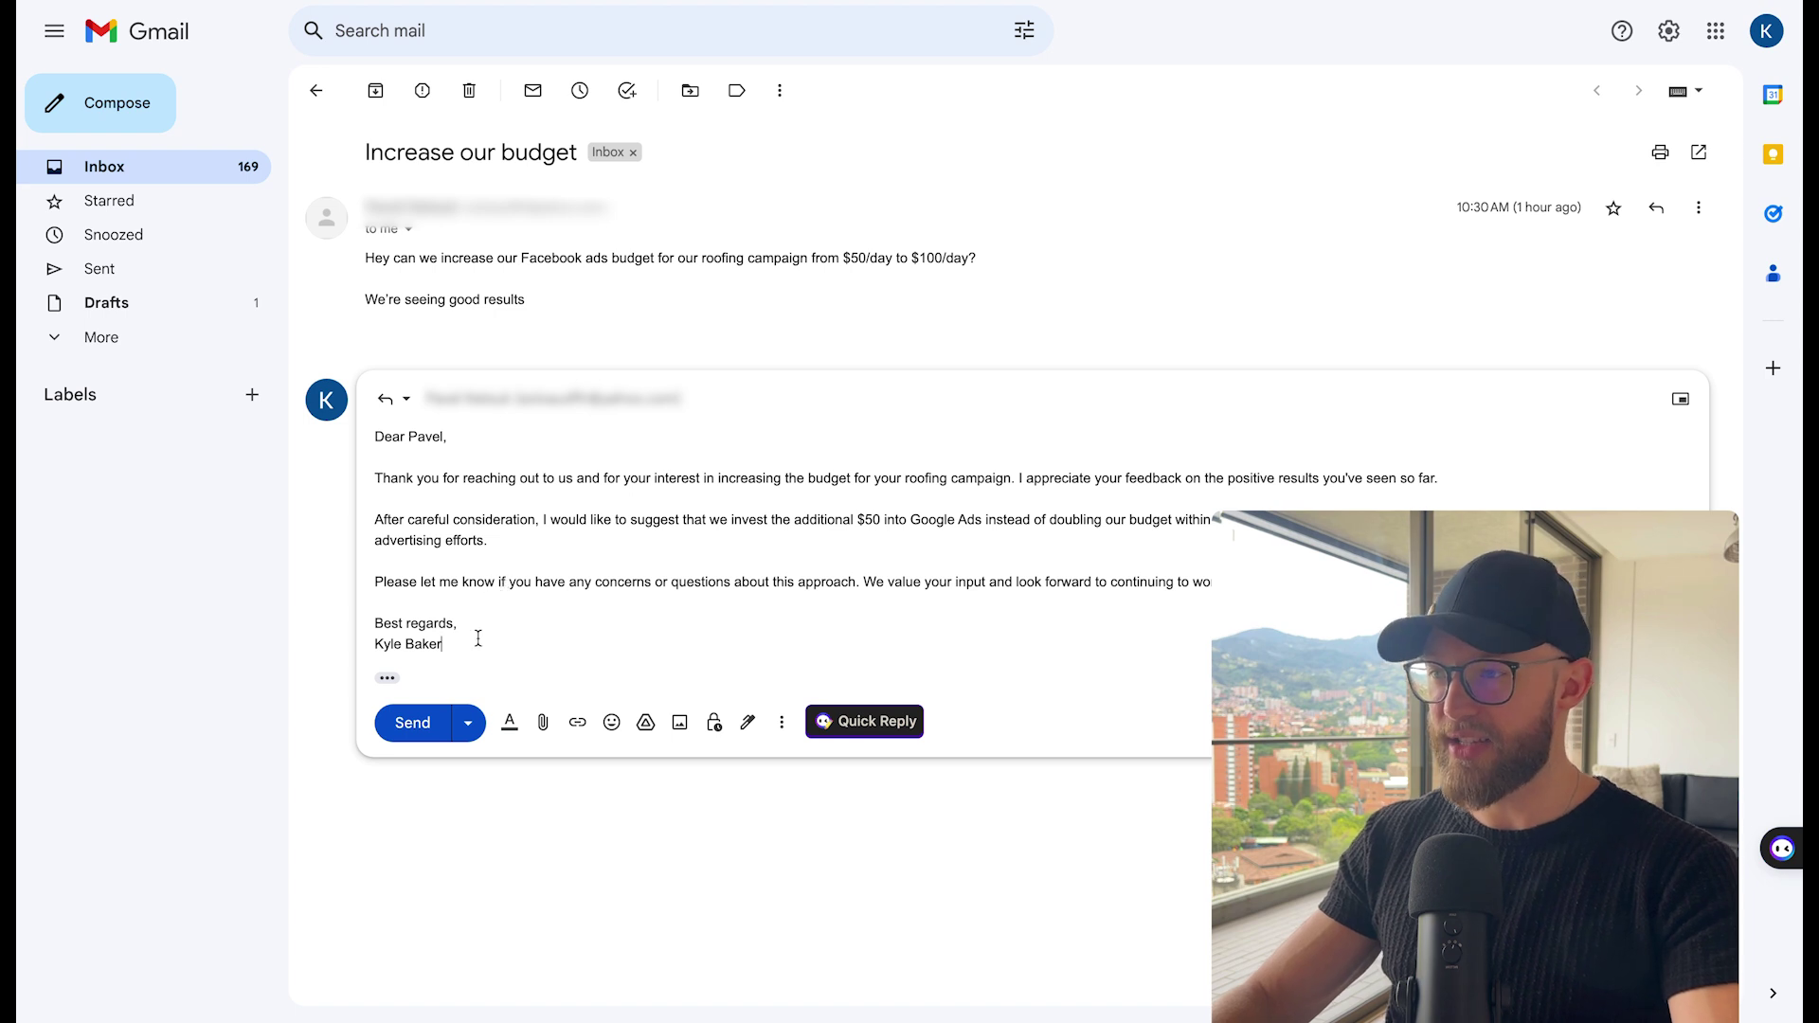
# Step: Highlight the inserted Google Ads reply in the Gmail reply body, then deselect it
pyautogui.moveTo(464, 621); pyautogui.dragTo(398, 478)
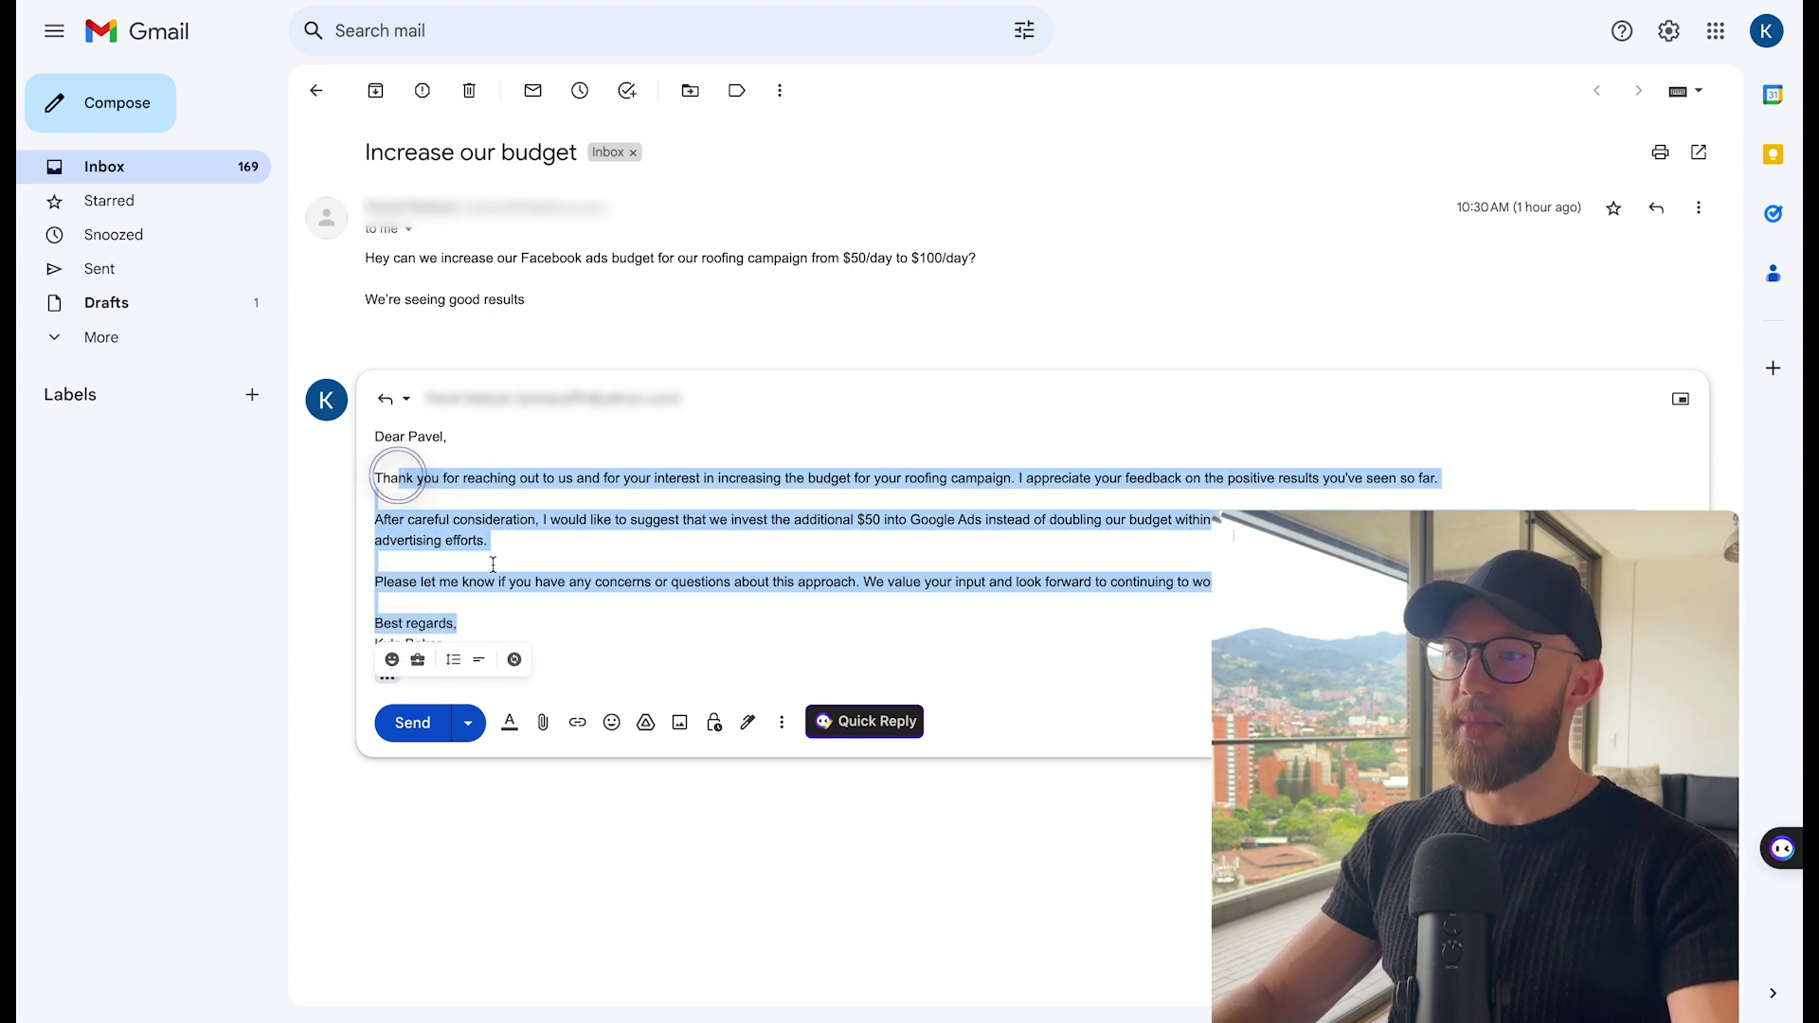
pyautogui.click(542, 580)
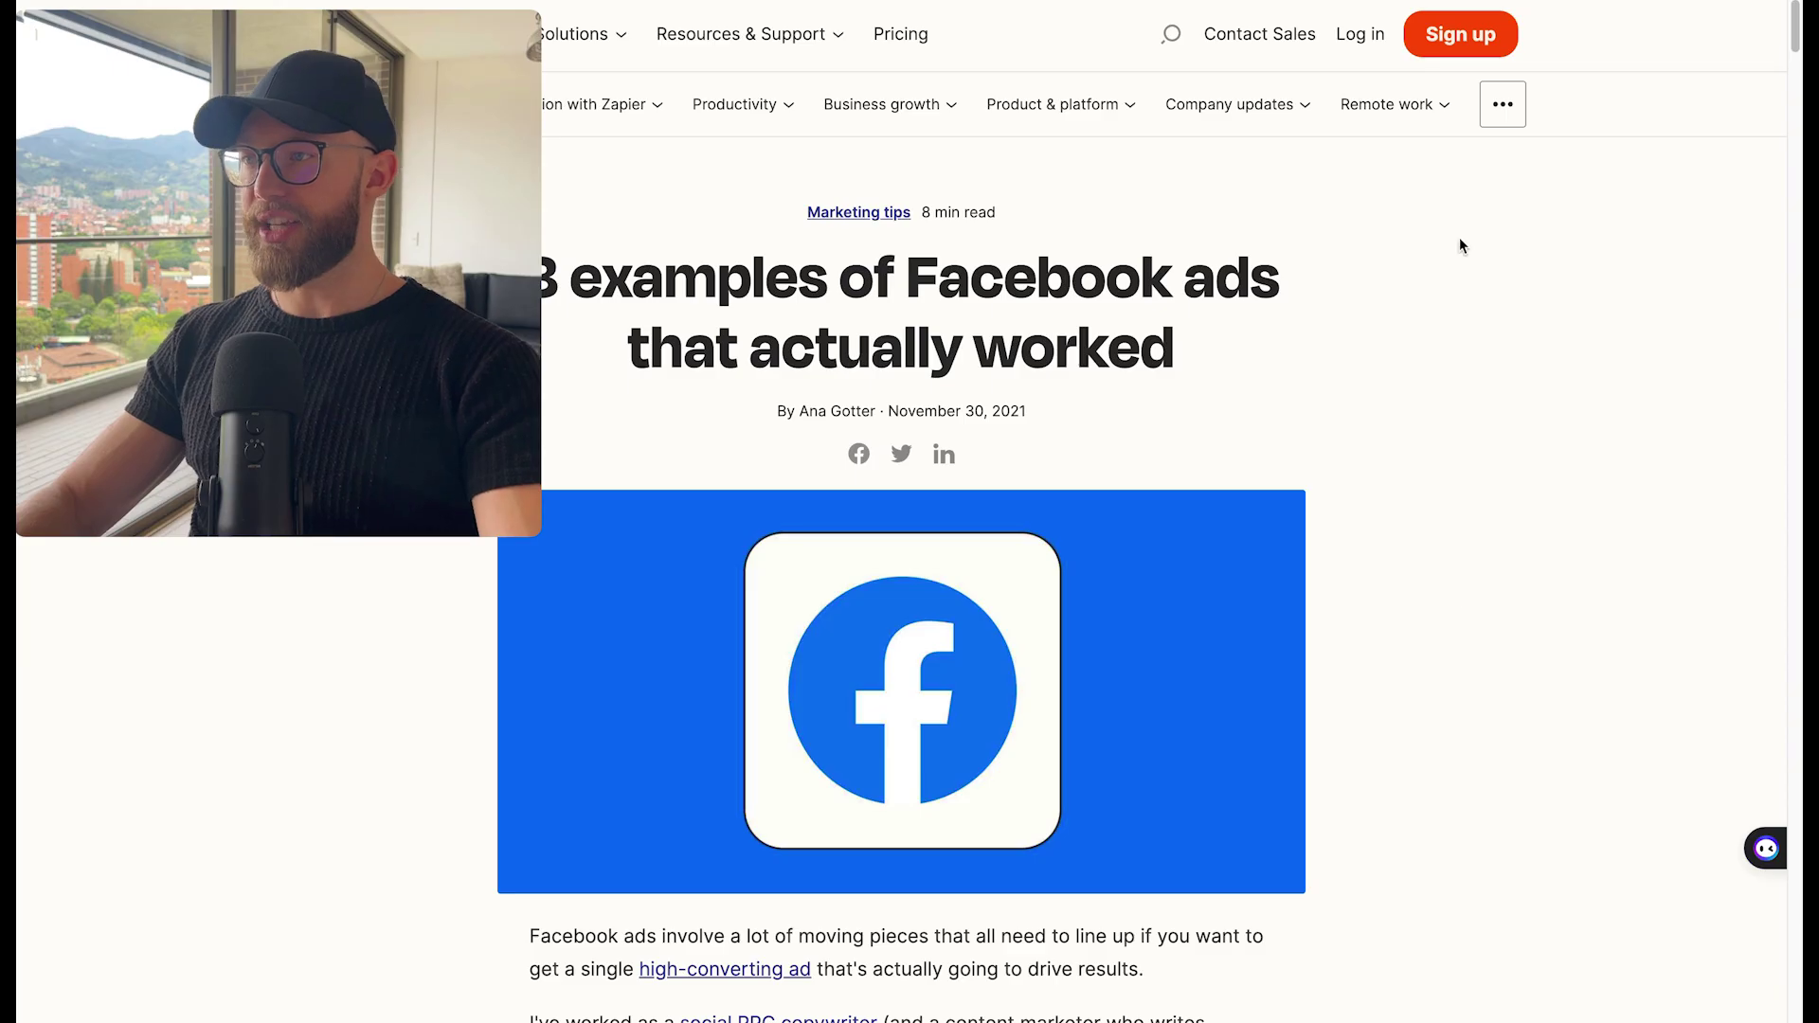
# Step: Open Monica beside the Facebook ads examples article and have it summarize the page
pyautogui.scroll(-4, 1198, 201)
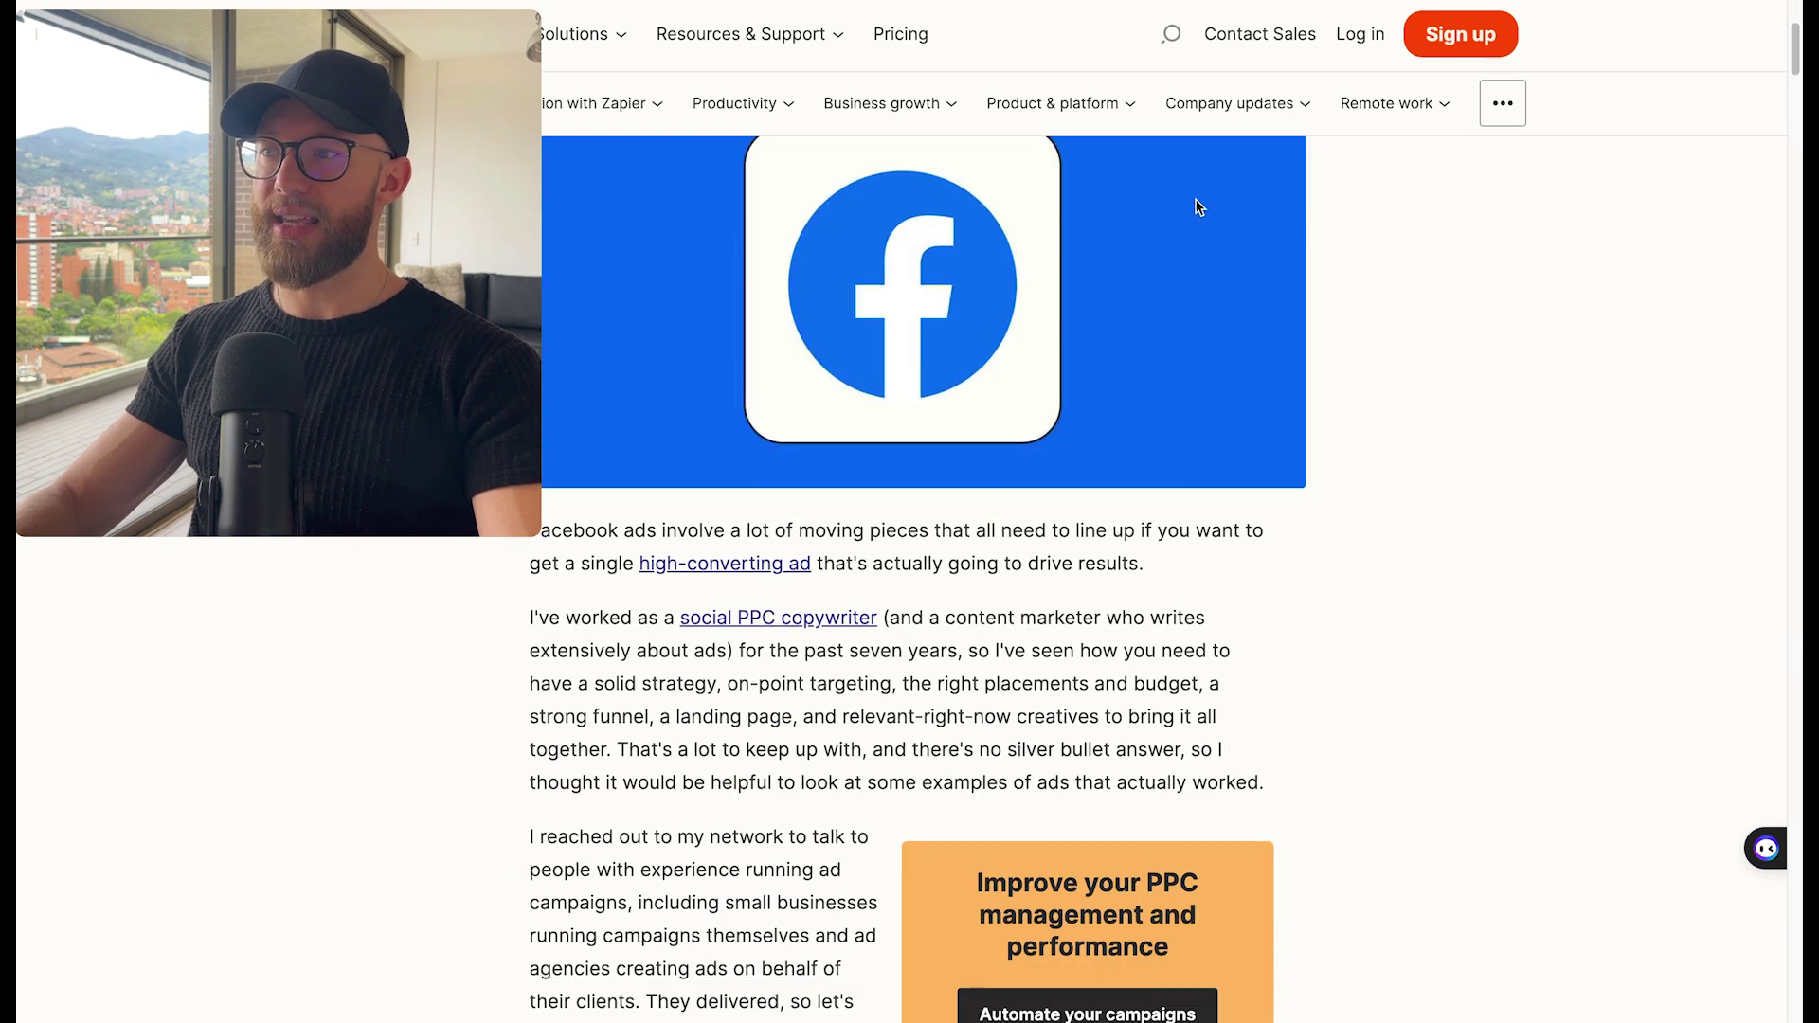
pyautogui.scroll(3, 1208, 256)
pyautogui.scroll(1, 1045, 369)
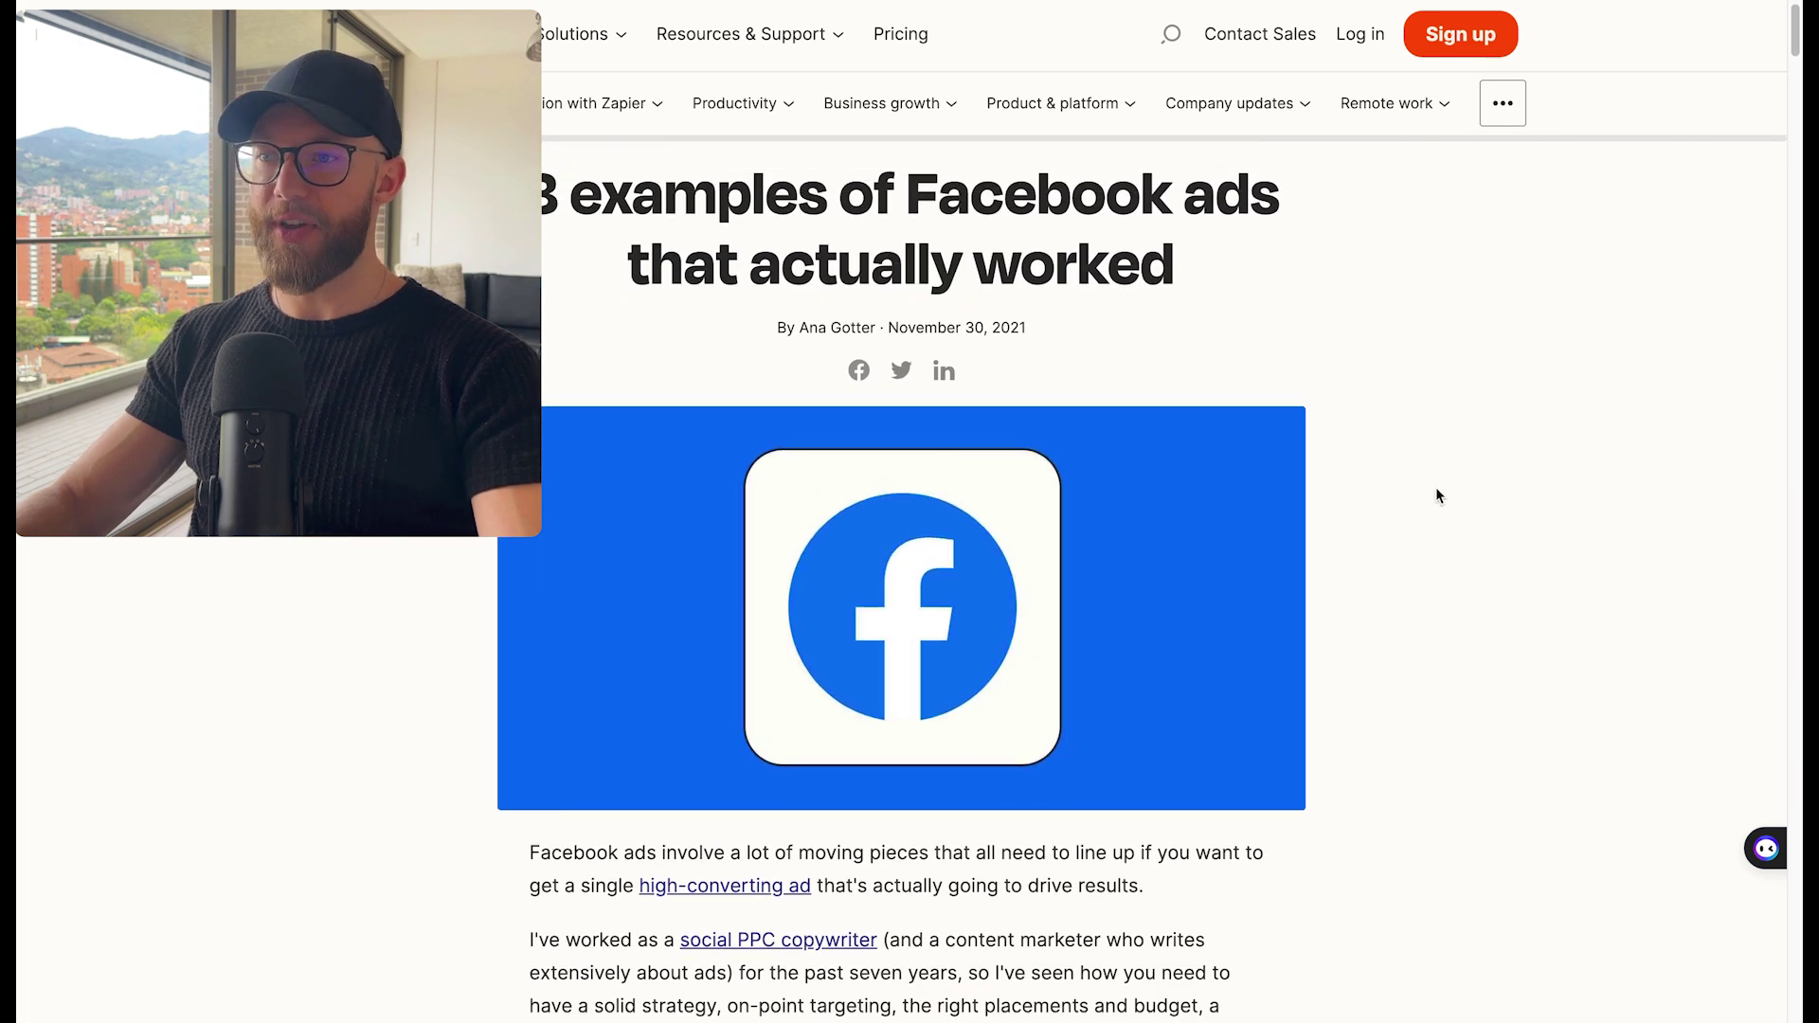
pyautogui.click(1747, 852)
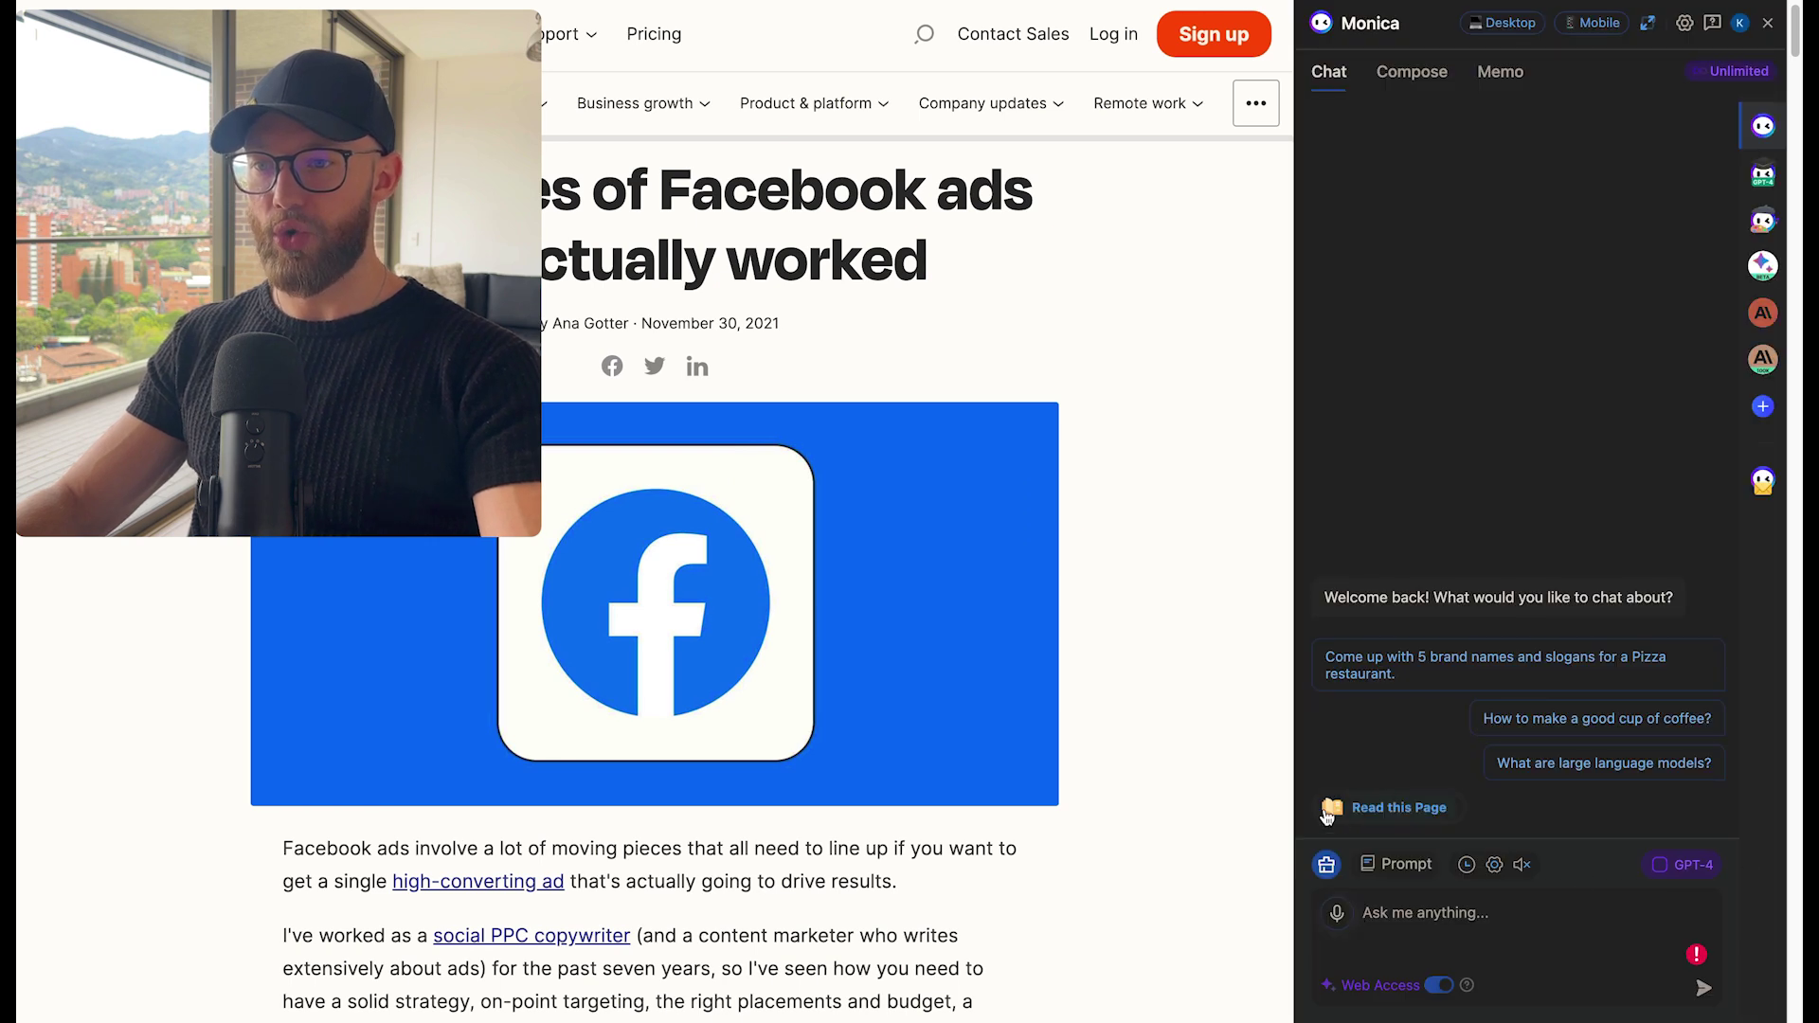
pyautogui.click(1331, 809)
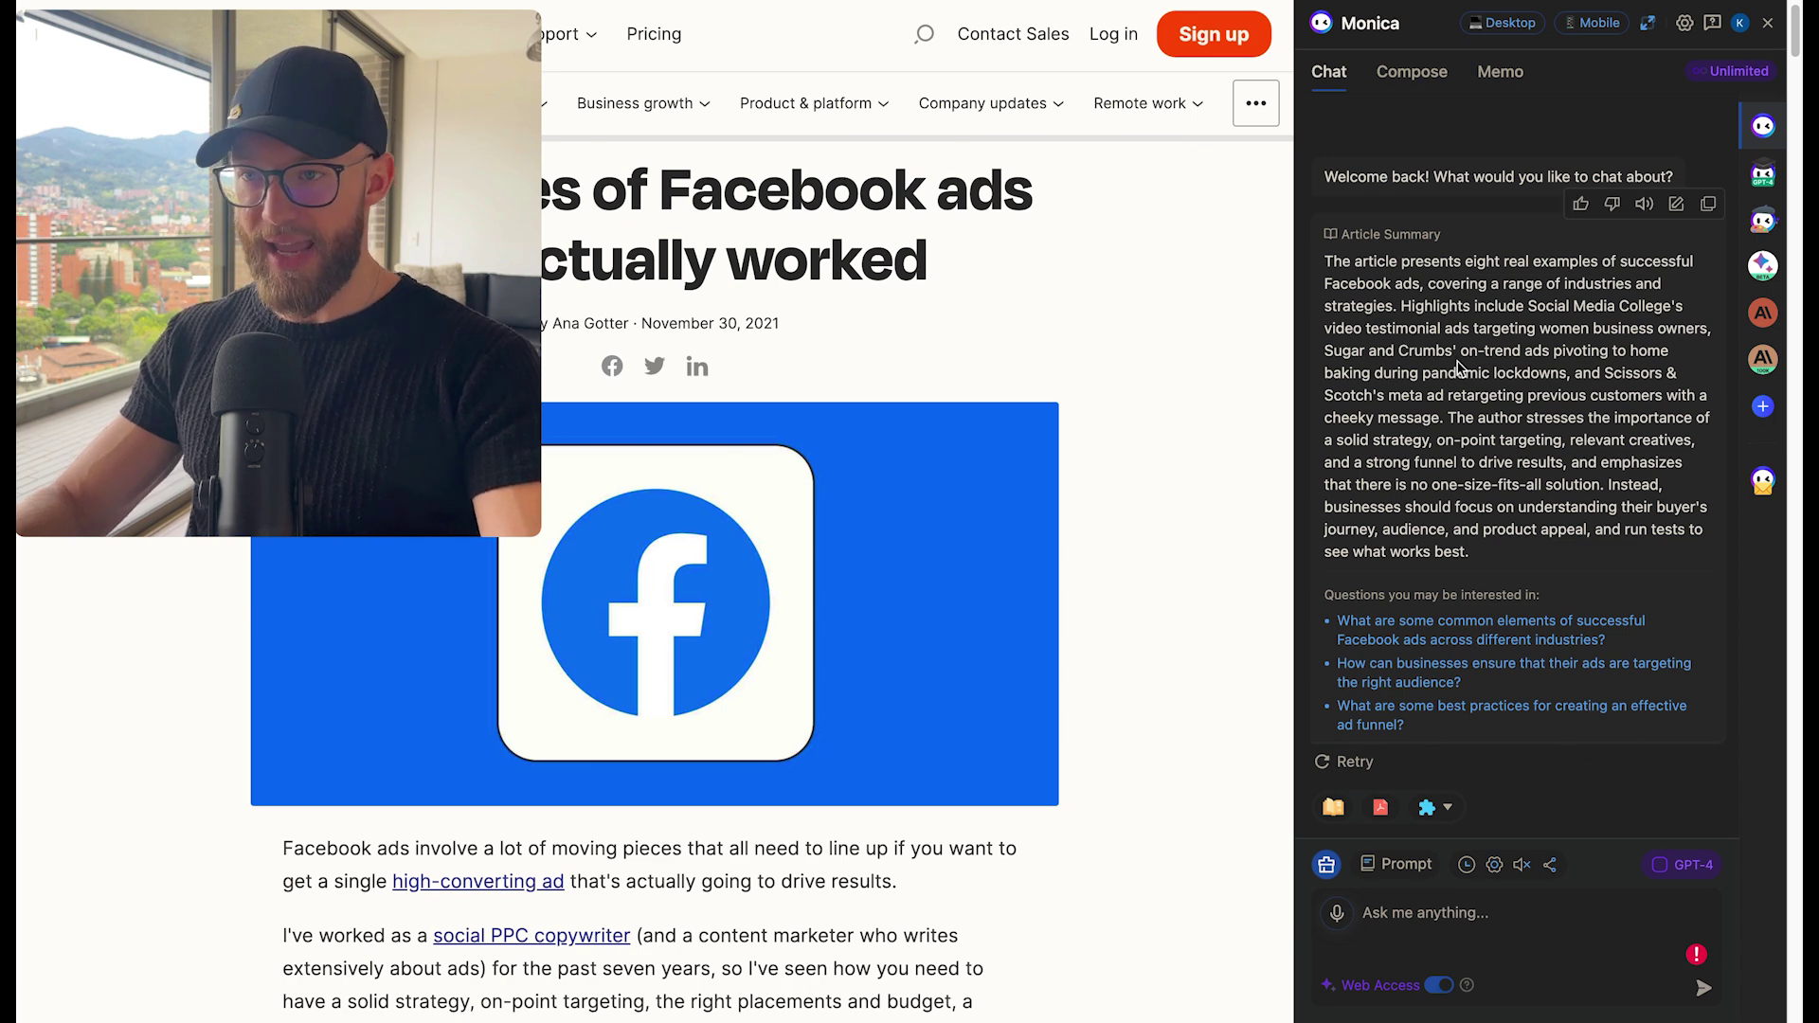
pyautogui.scroll(-15, 739, 566)
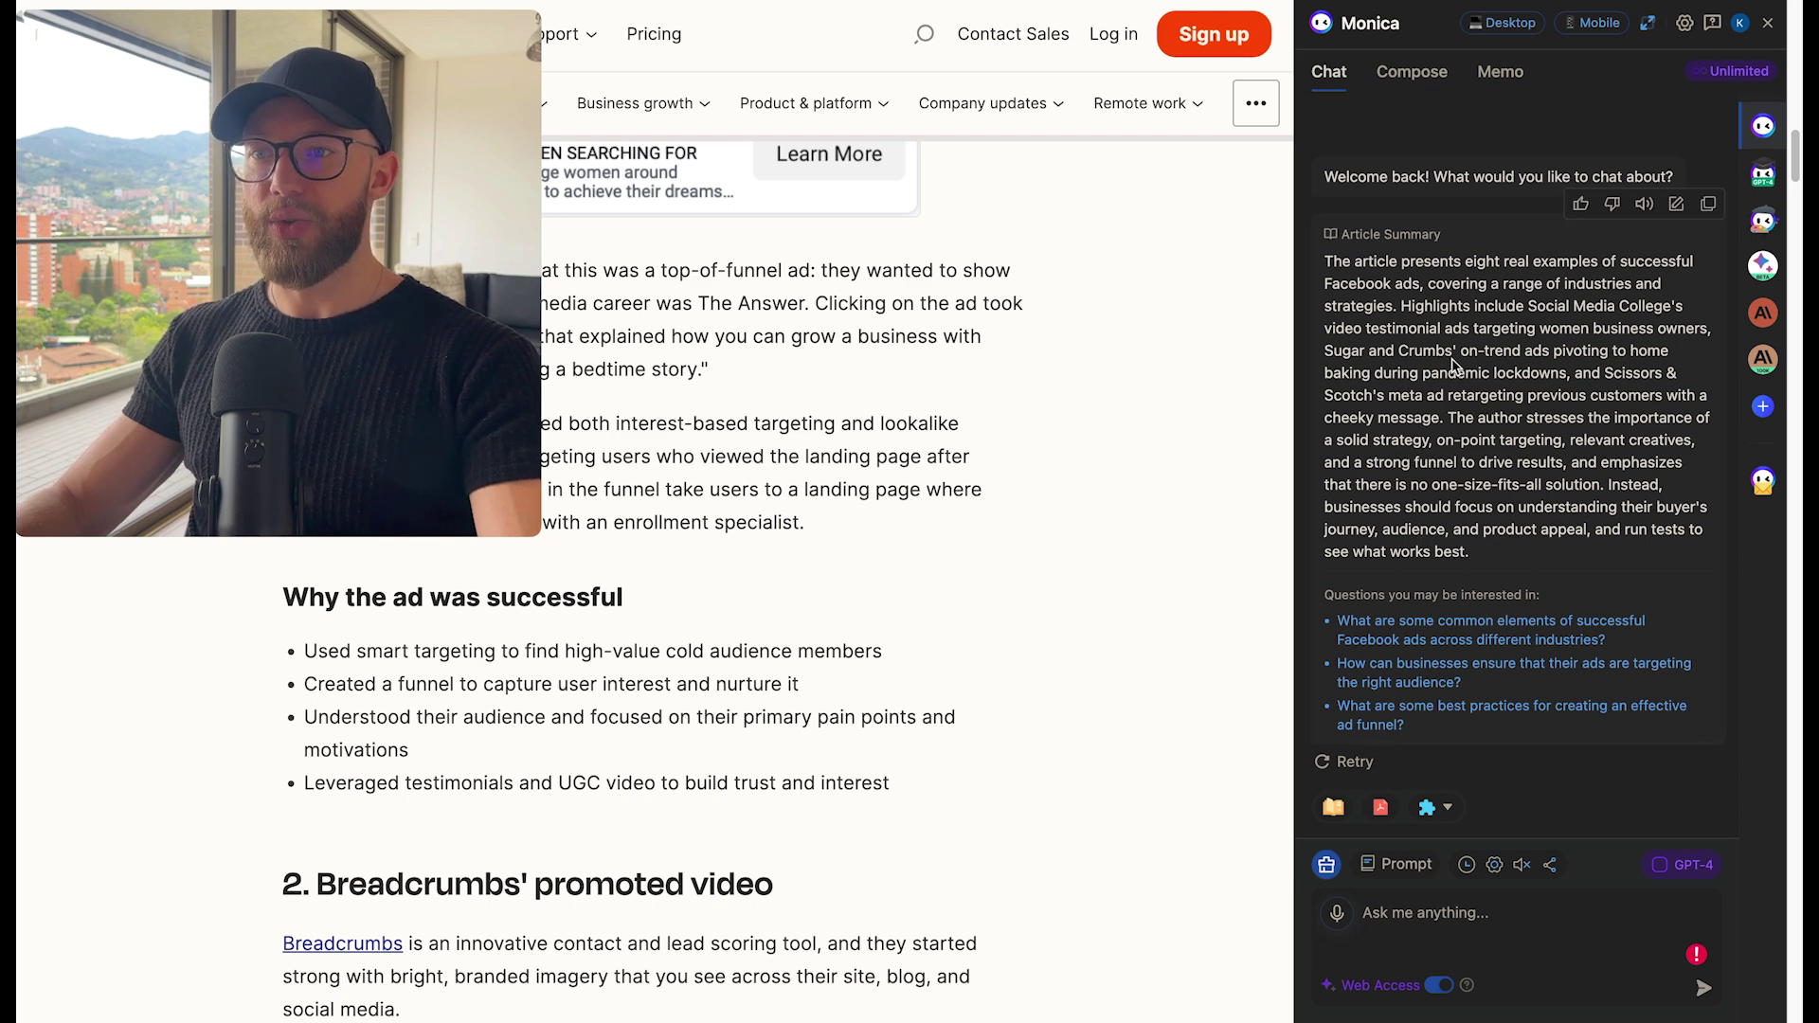
pyautogui.moveTo(1410, 332); pyautogui.dragTo(1602, 422)
pyautogui.click(1506, 394)
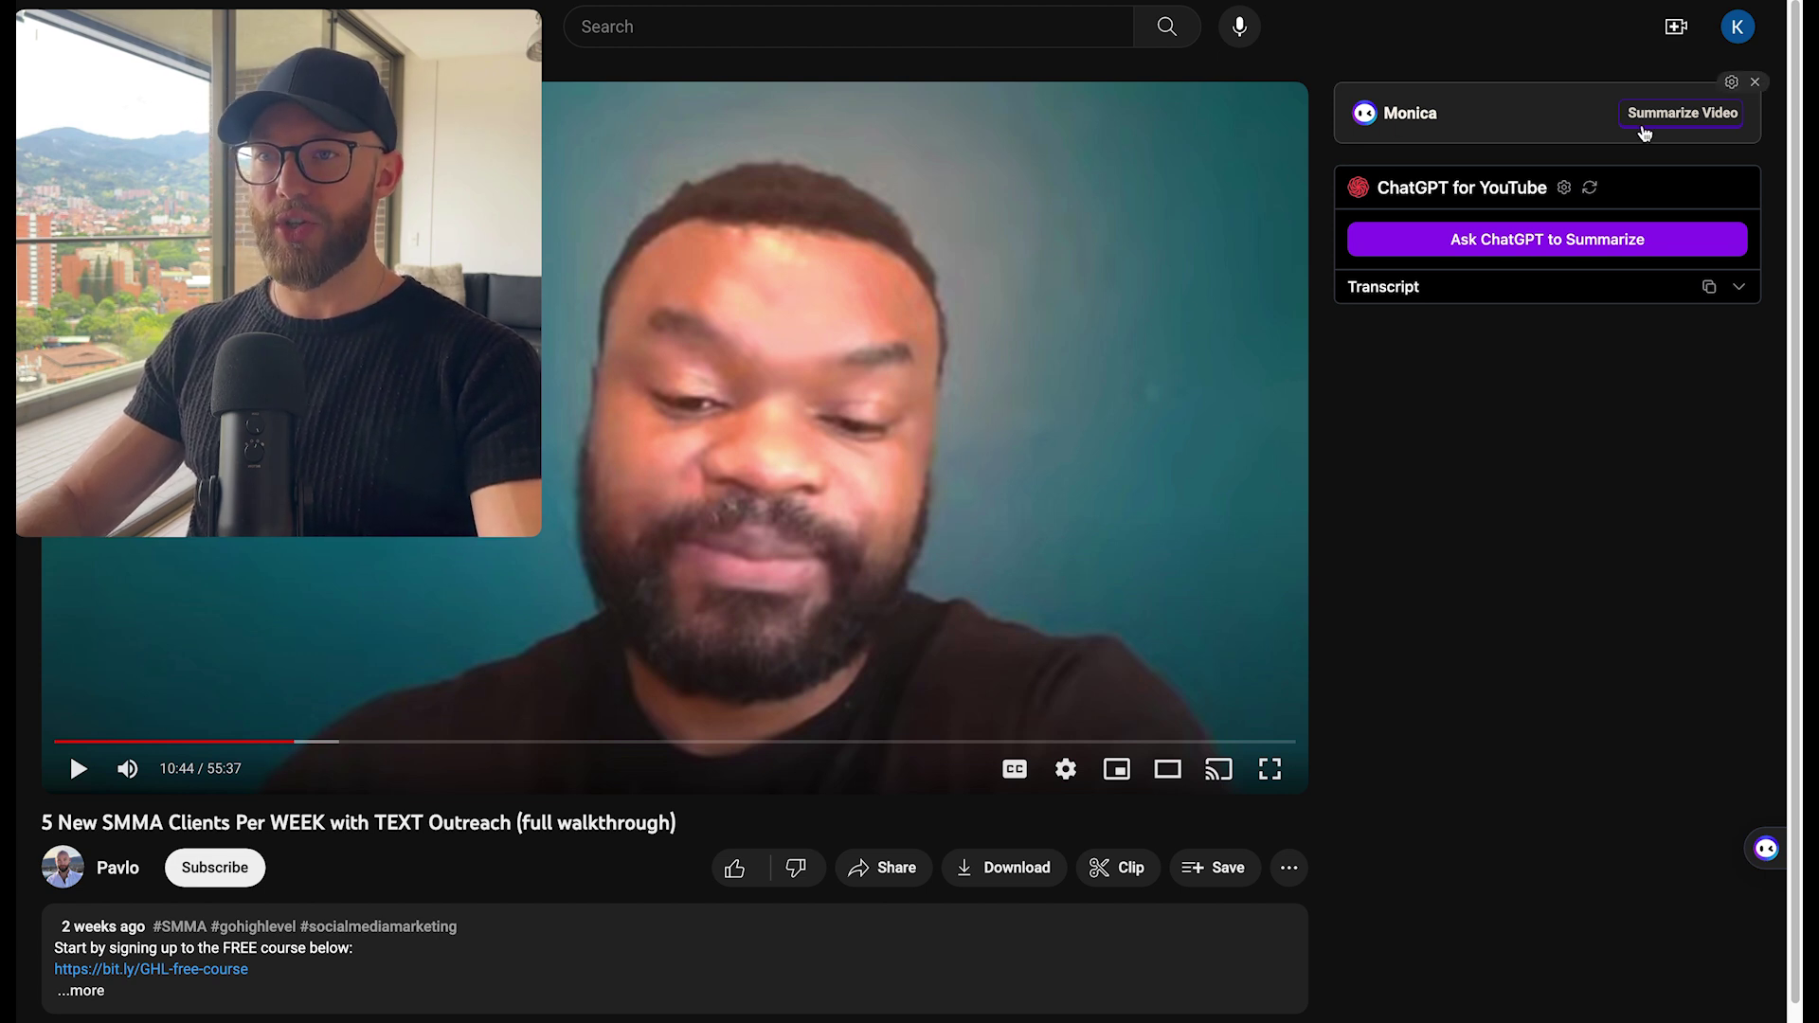
# Step: Generate Monica's SMMA text-outreach video summary and highlight passages about SMMA and lead generation
pyautogui.click(1660, 115)
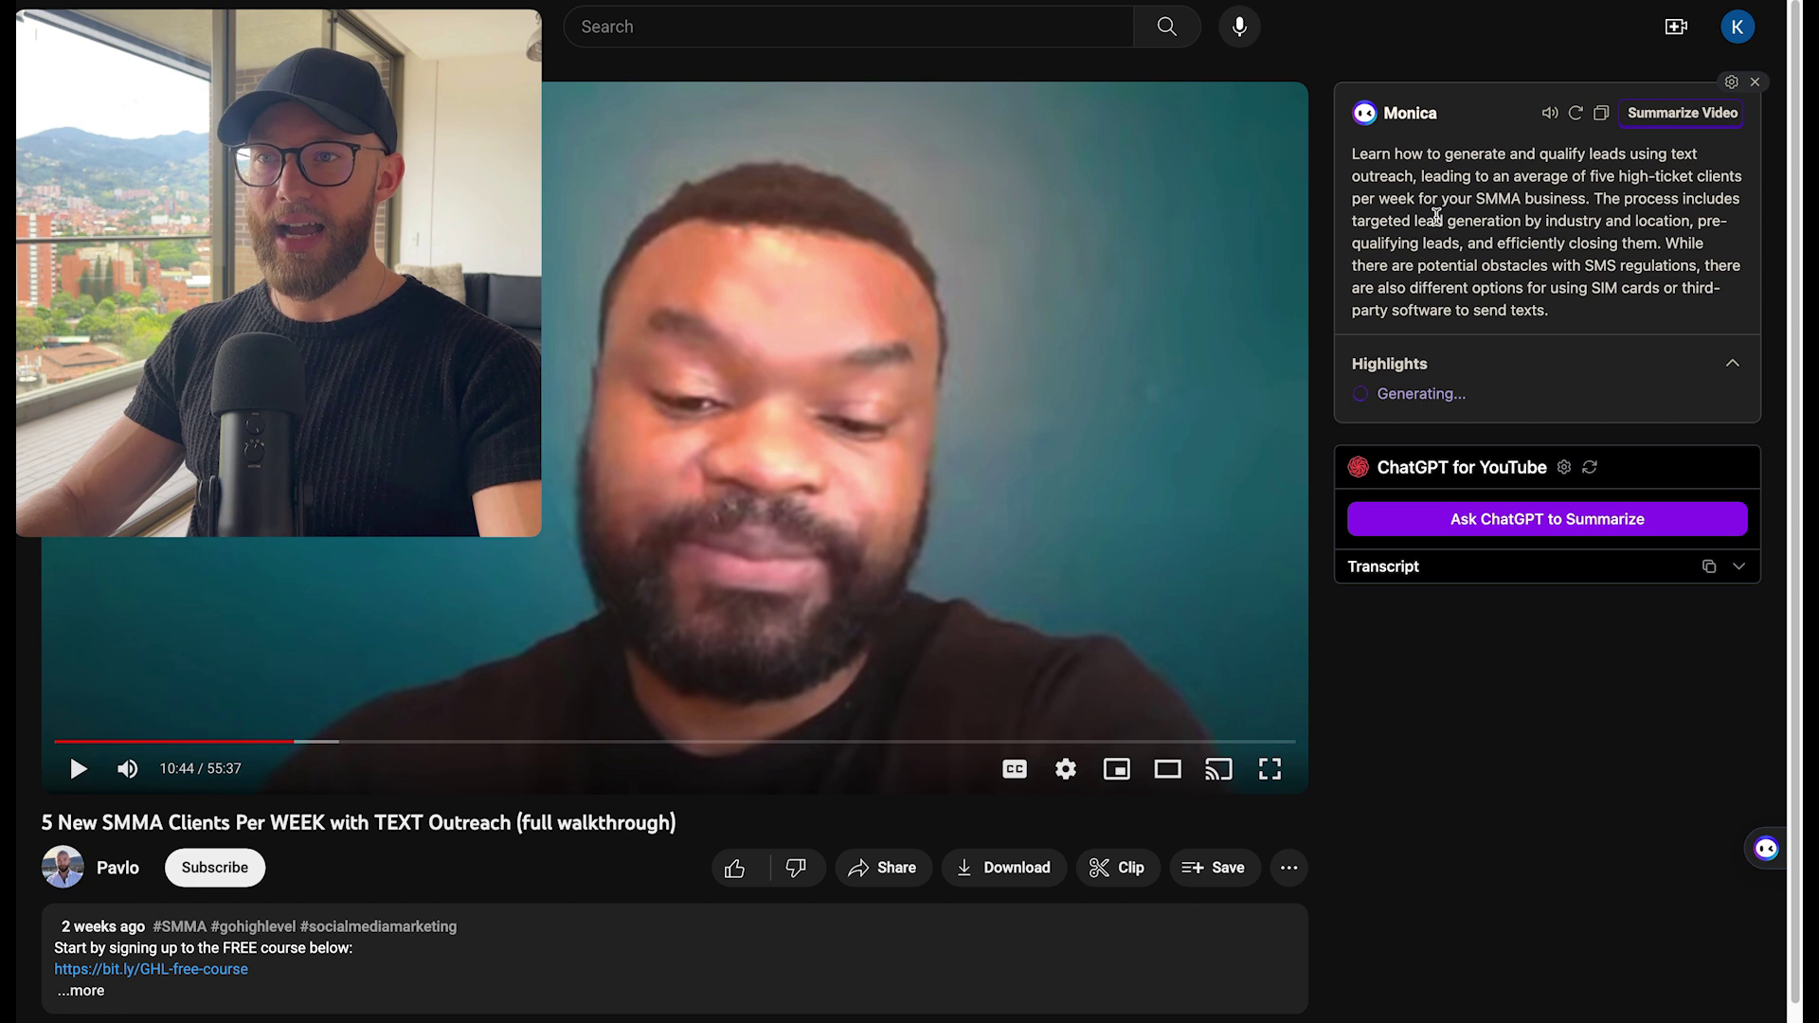
pyautogui.moveTo(1427, 176); pyautogui.dragTo(1640, 177)
pyautogui.click(1601, 172)
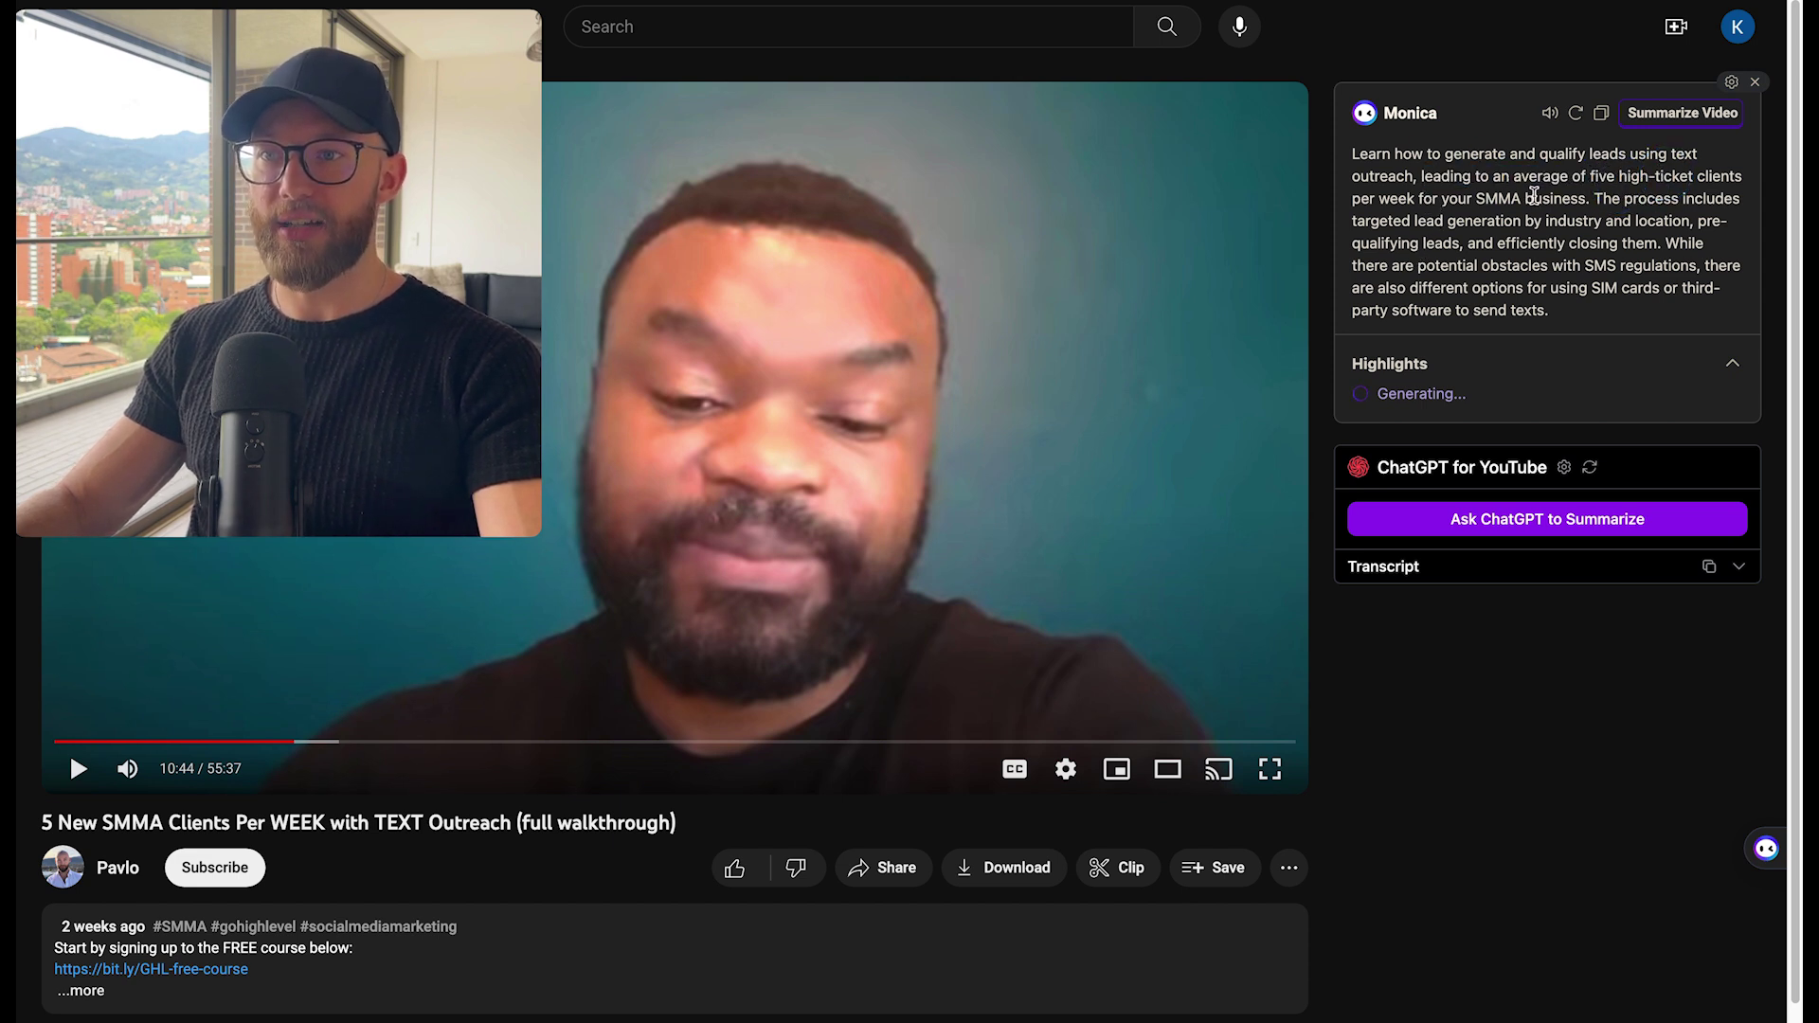
pyautogui.moveTo(1475, 197); pyautogui.dragTo(1687, 201)
pyautogui.moveTo(1436, 221); pyautogui.dragTo(1507, 221)
pyautogui.click(1554, 221)
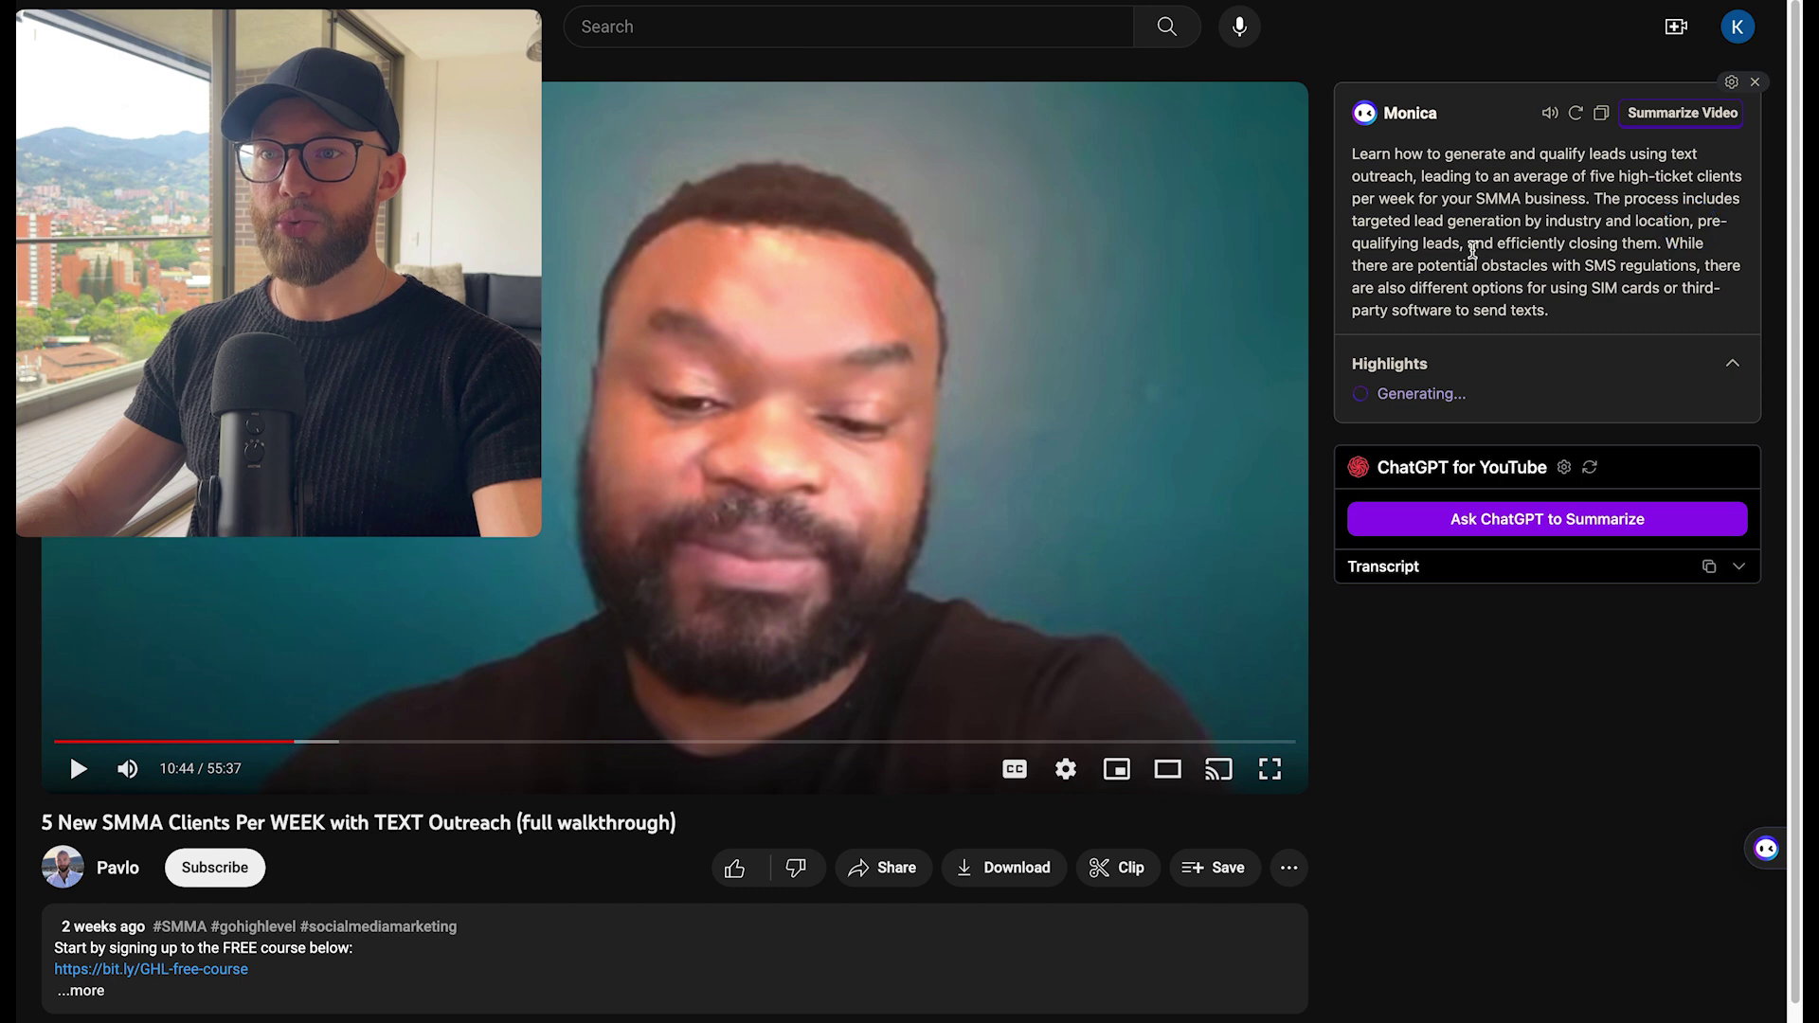
pyautogui.moveTo(1520, 244); pyautogui.dragTo(1595, 242)
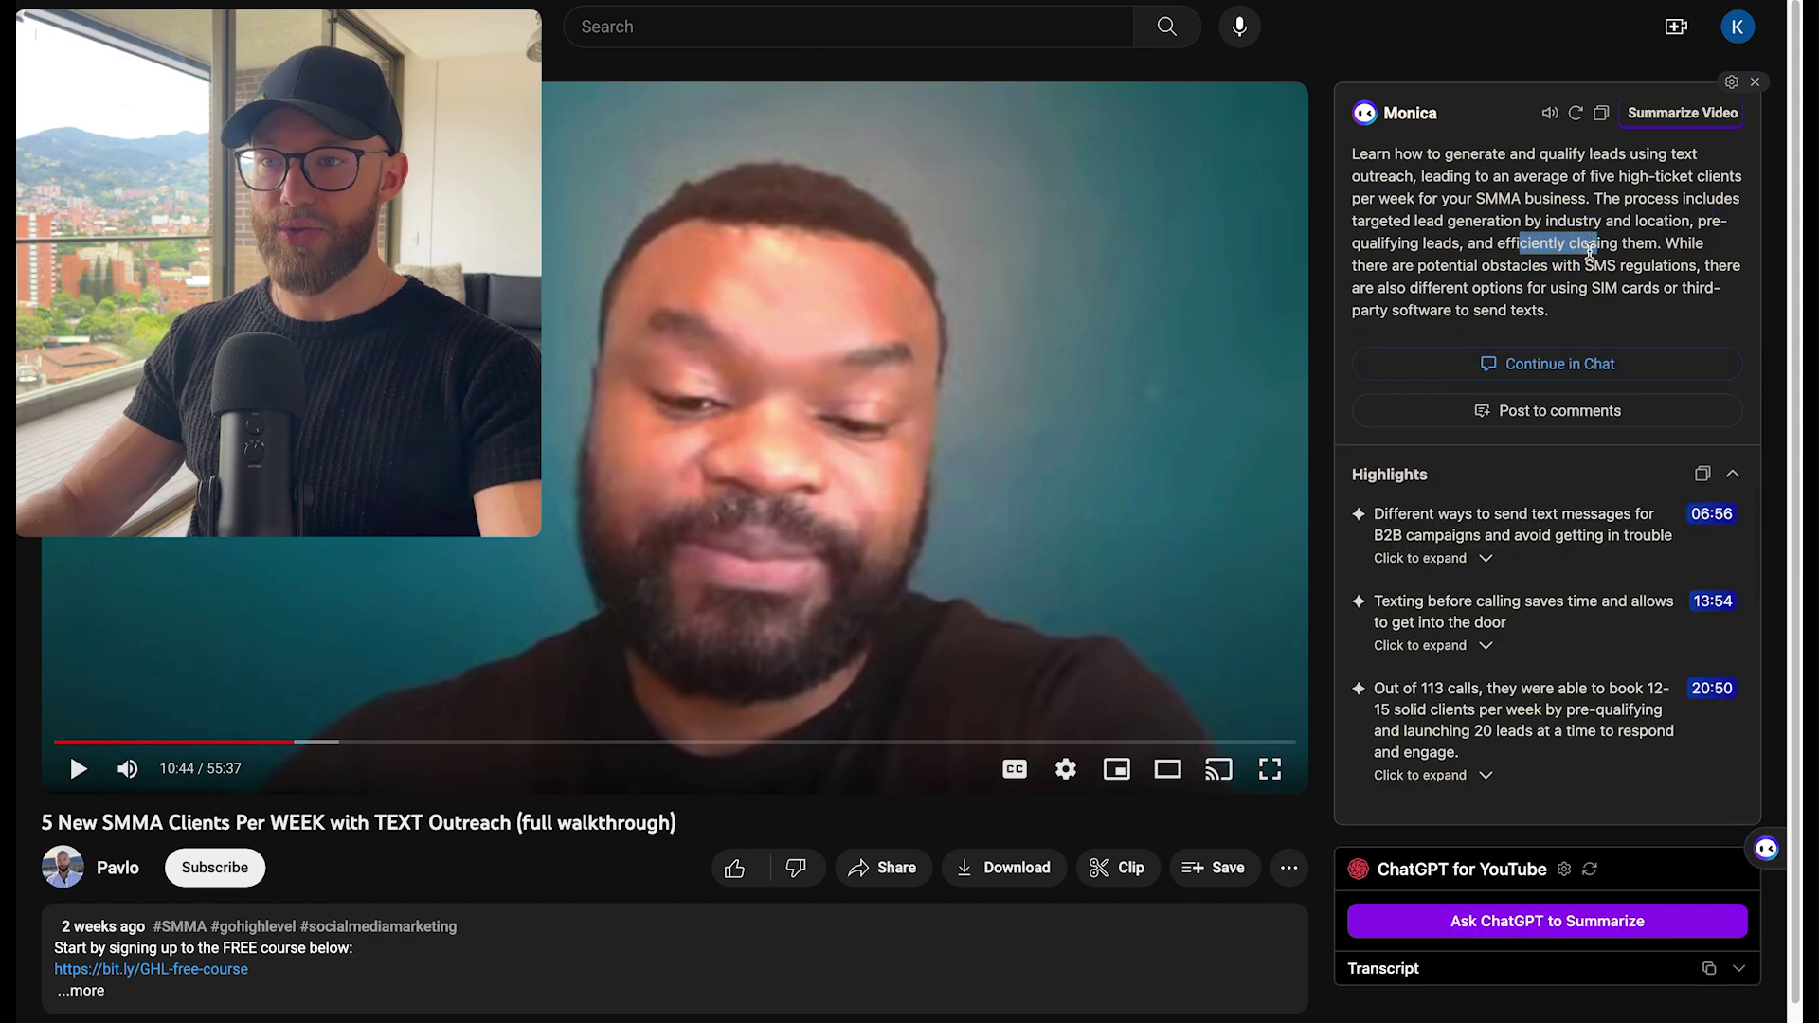
# Step: Expand the 41:42 highlight to show points on cleaning, categorizing and pre-qualifying leads
pyautogui.scroll(-2, 1484, 635)
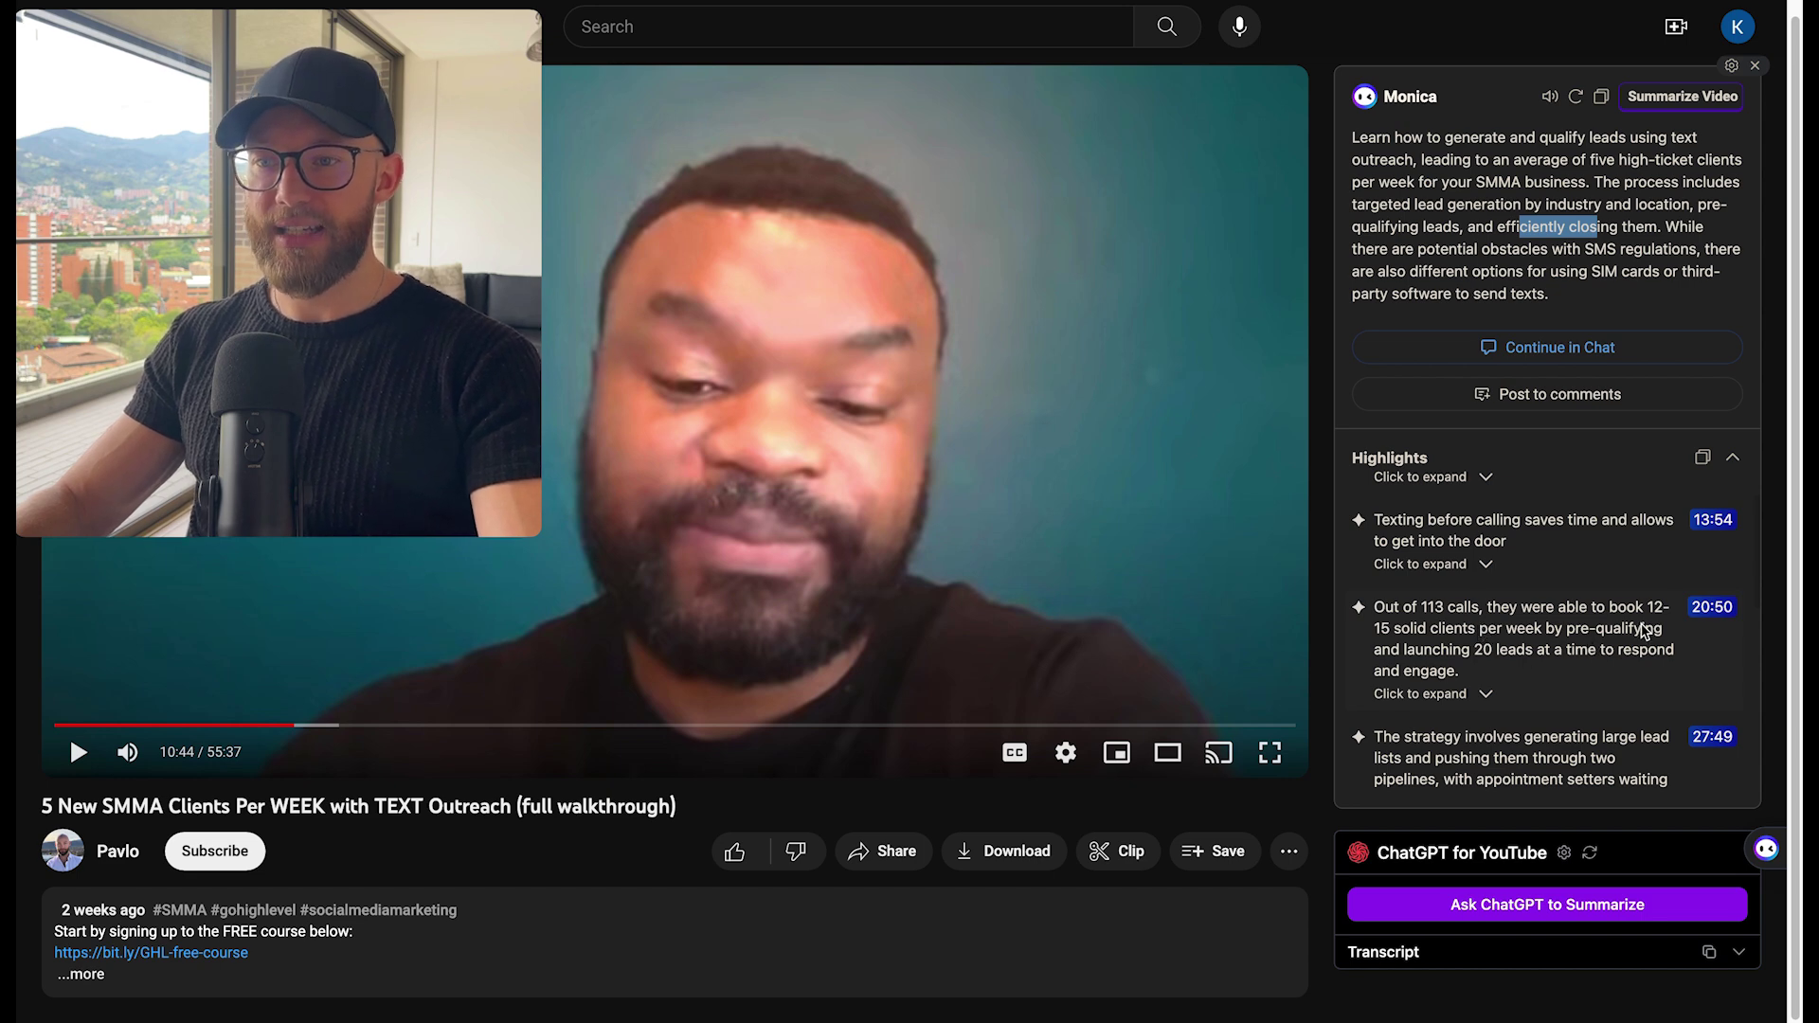
pyautogui.scroll(-4, 1592, 636)
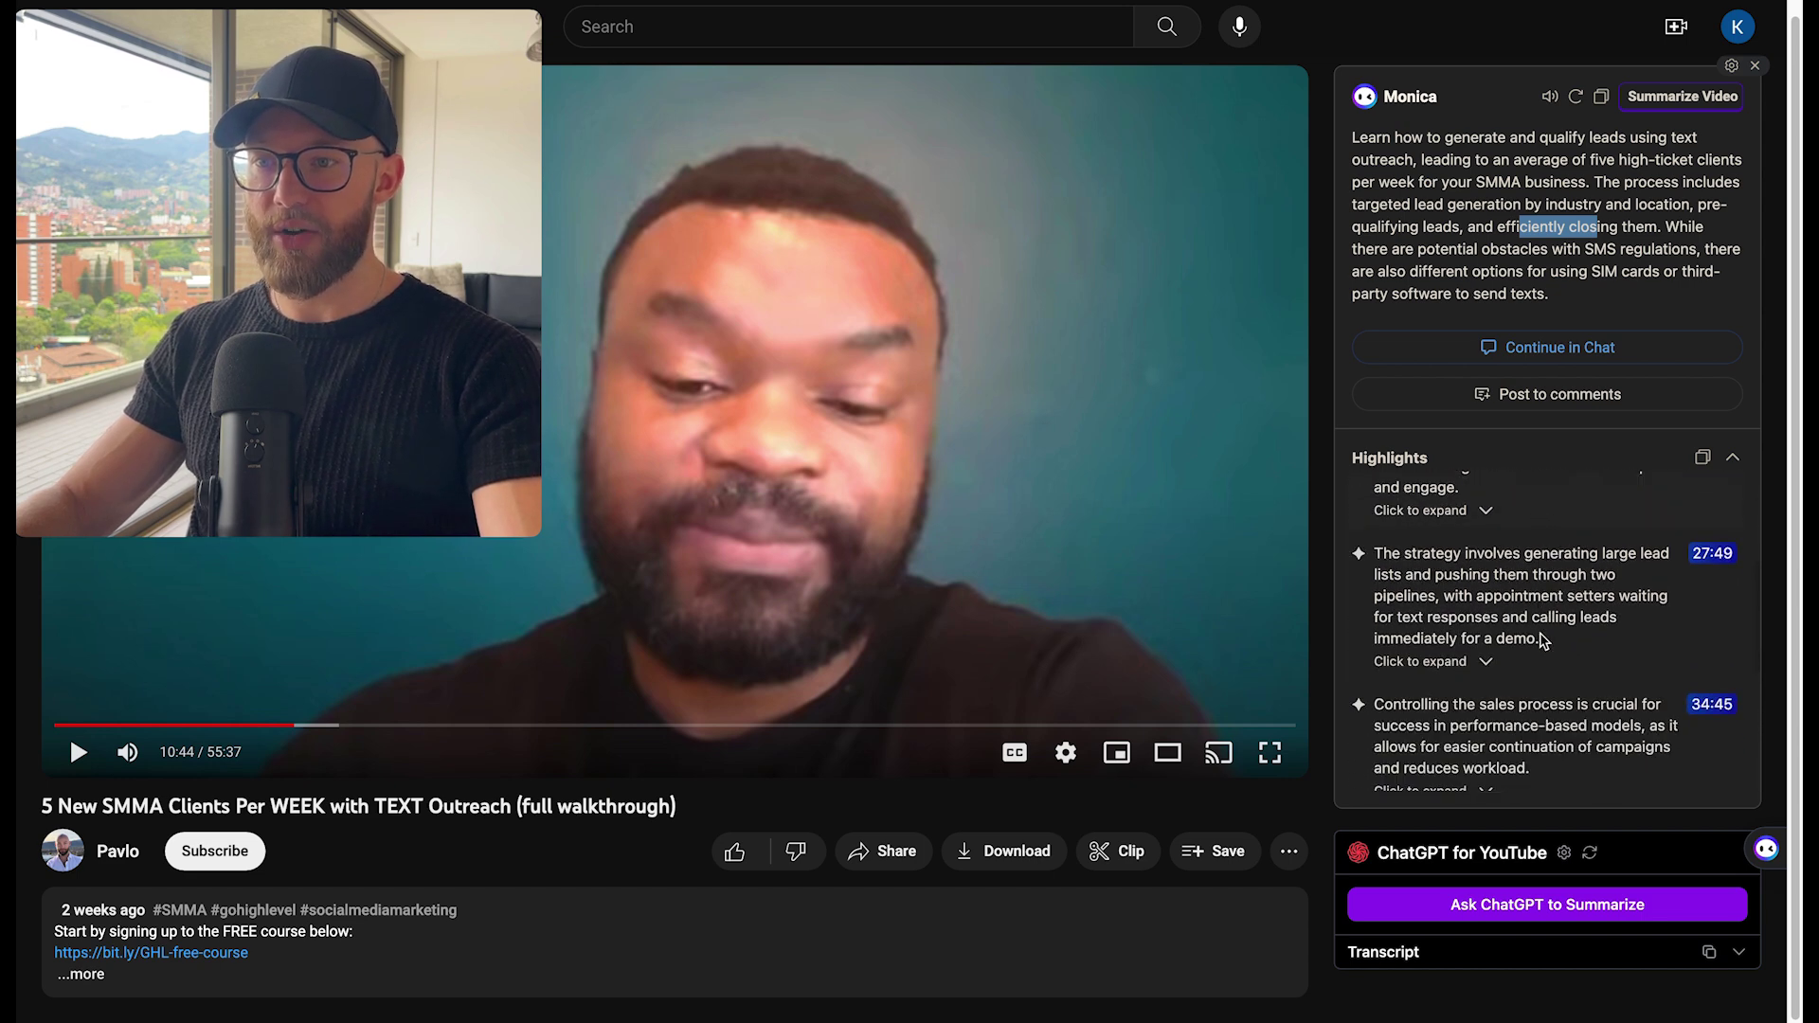
pyautogui.scroll(-3, 1543, 641)
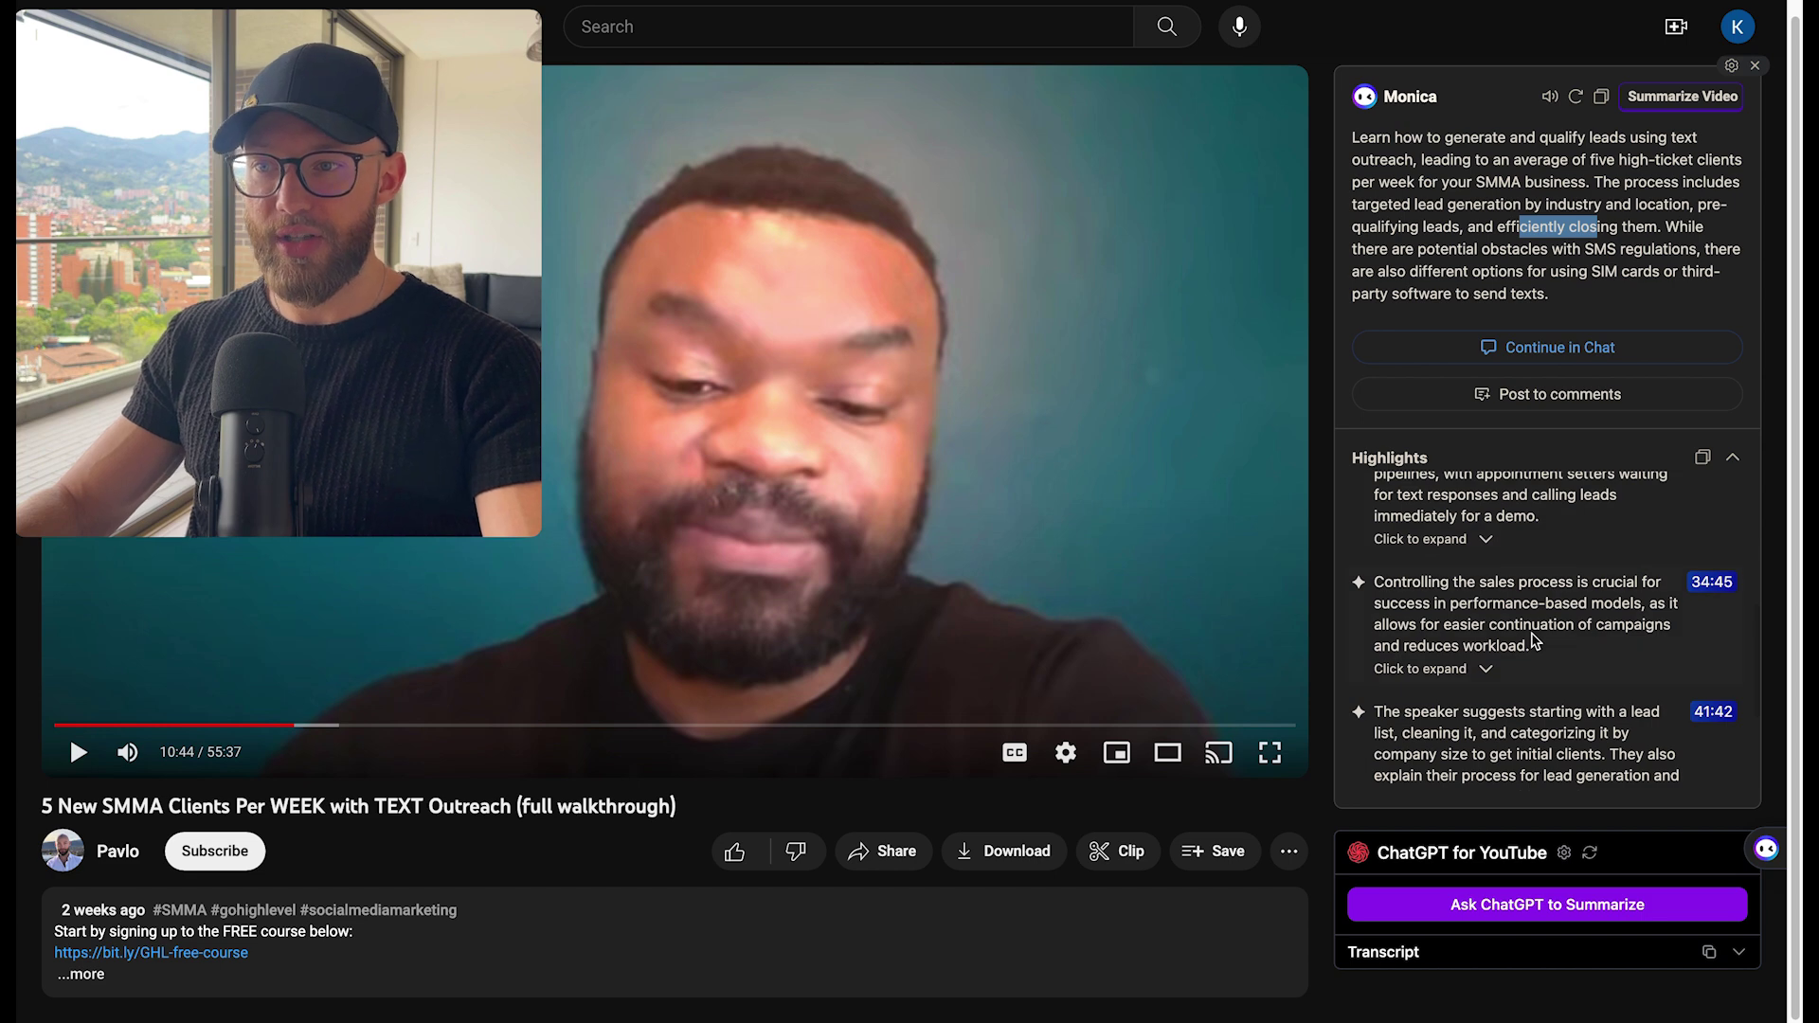
pyautogui.scroll(-5, 1535, 641)
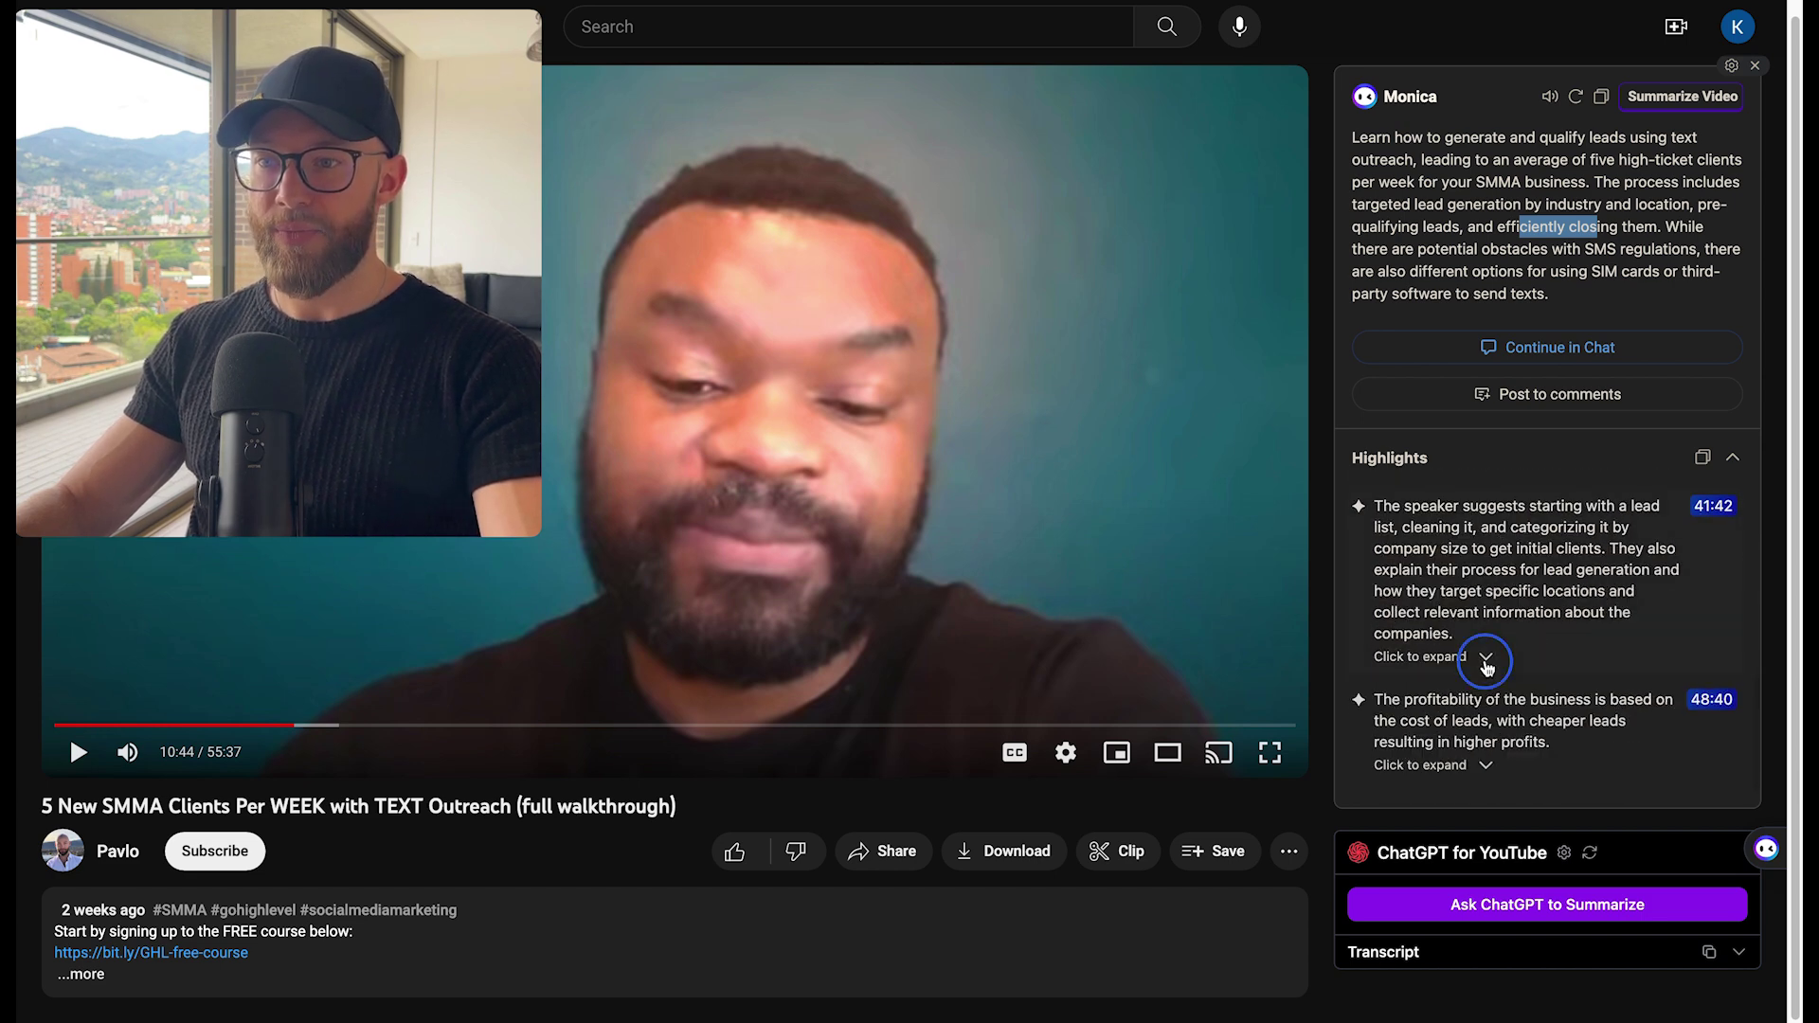
pyautogui.click(1488, 663)
pyautogui.scroll(-2, 1496, 588)
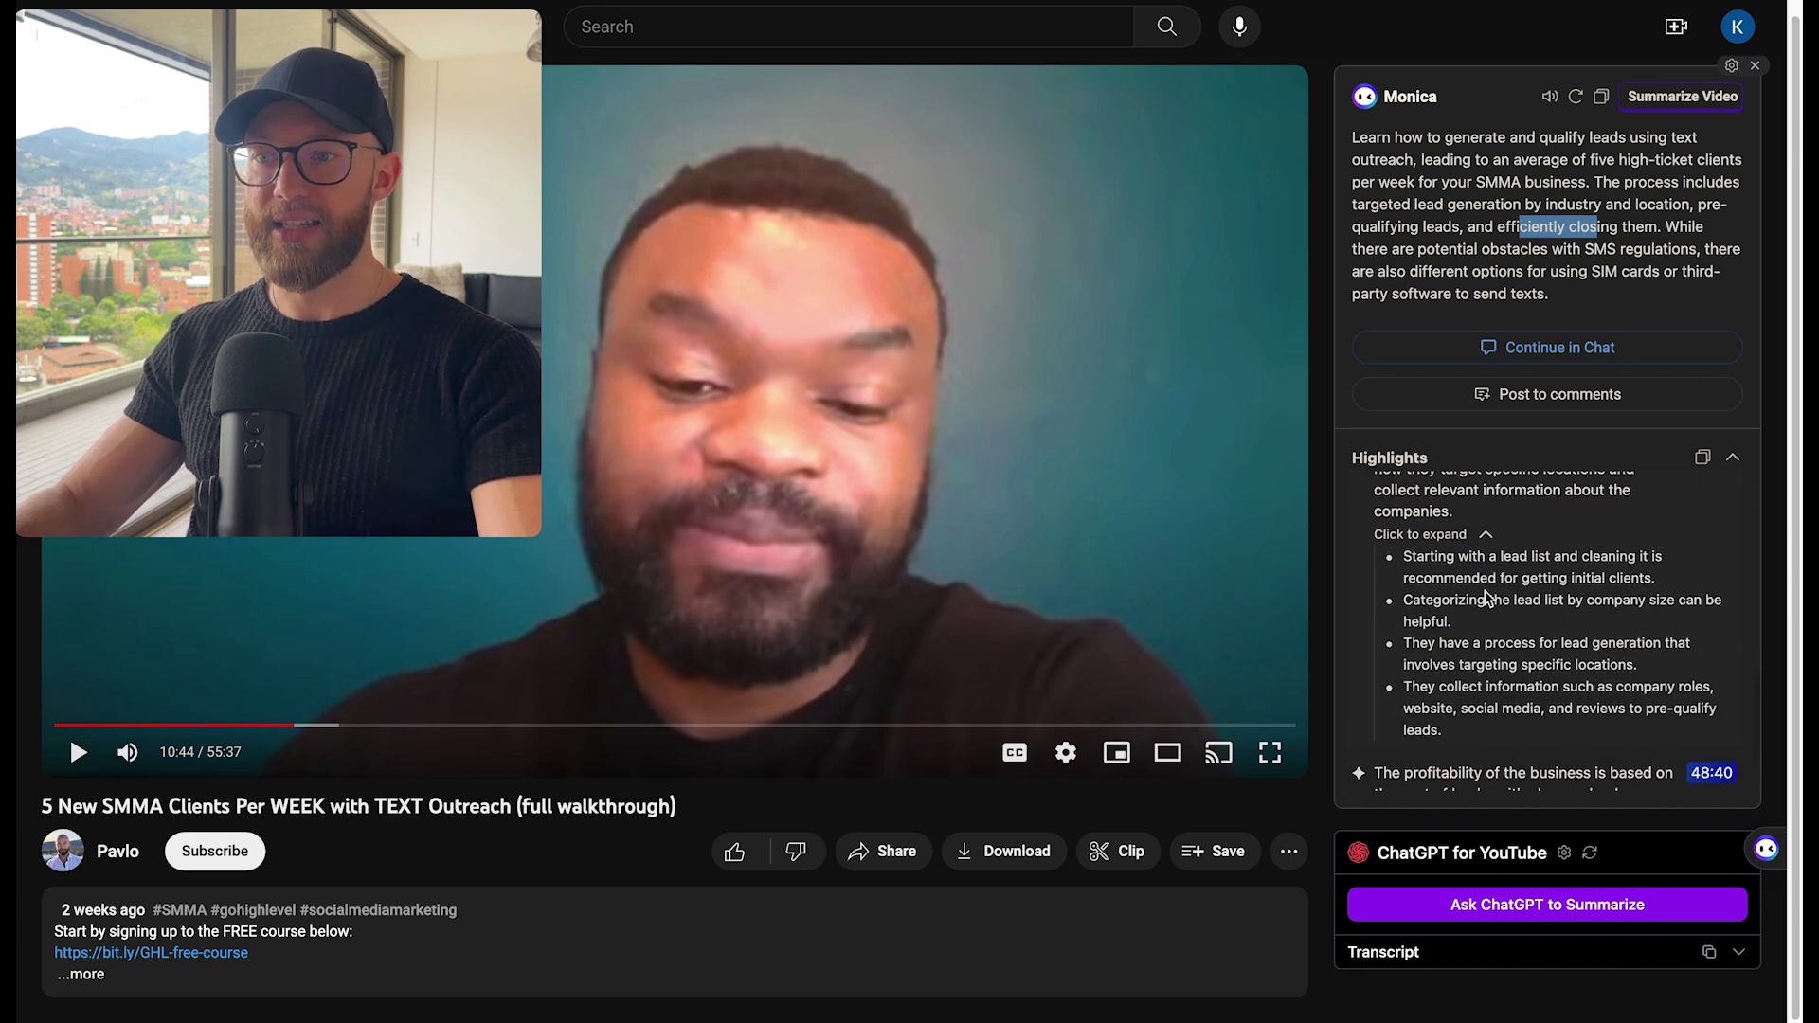
pyautogui.scroll(2, 1495, 587)
pyautogui.scroll(1, 1492, 653)
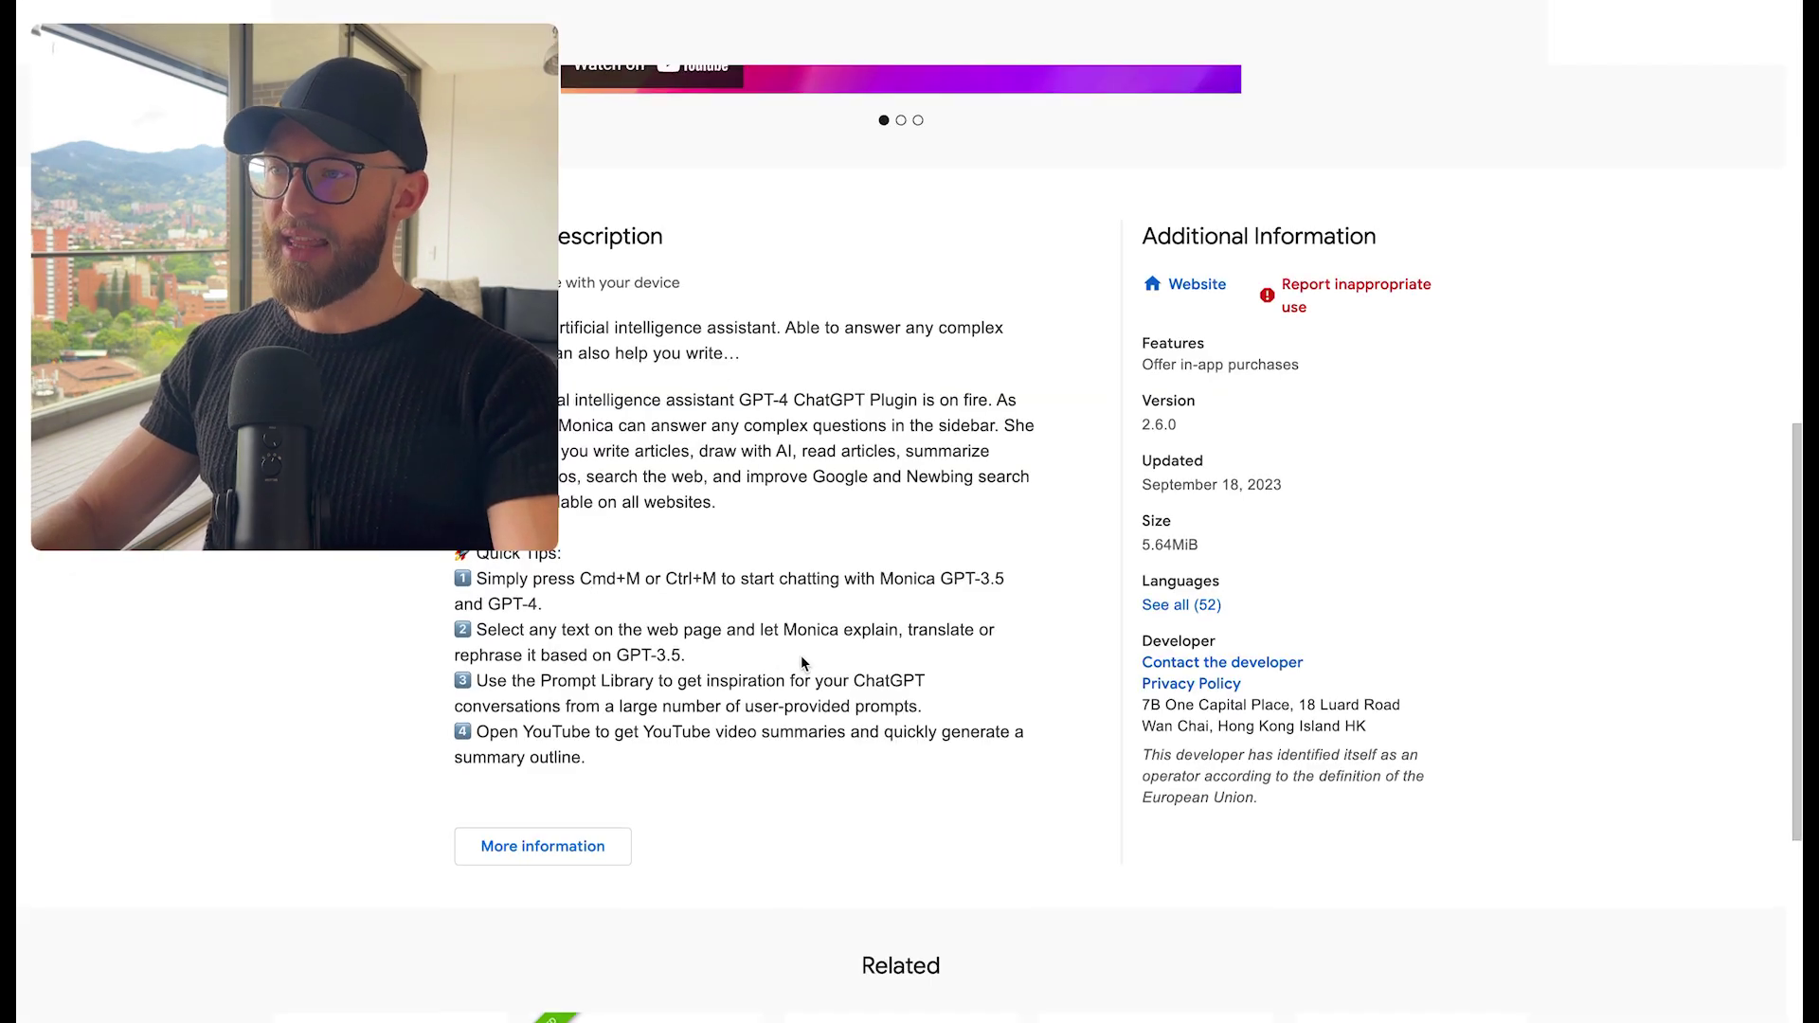
# Step: Scroll through the WebChatGPT: ChatGPT with internet access listing in the Chrome Web Store
pyautogui.scroll(8, 801, 658)
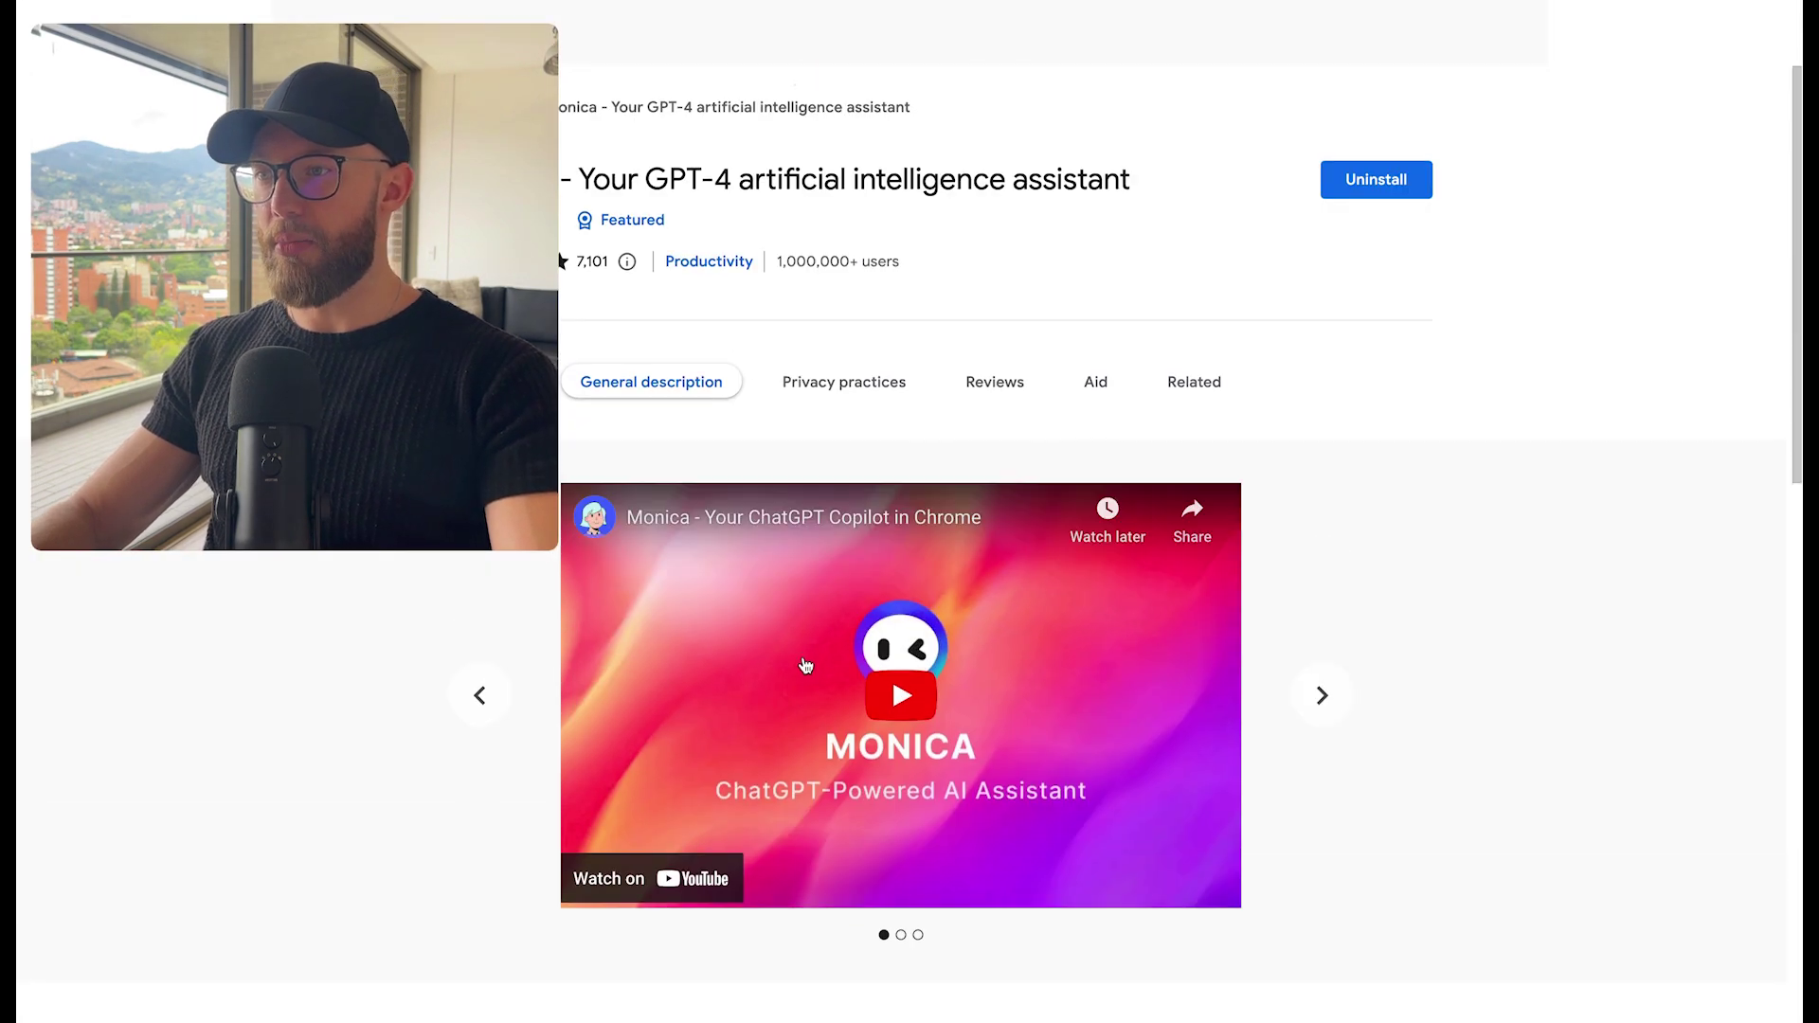
pyautogui.scroll(-1, 1084, 298)
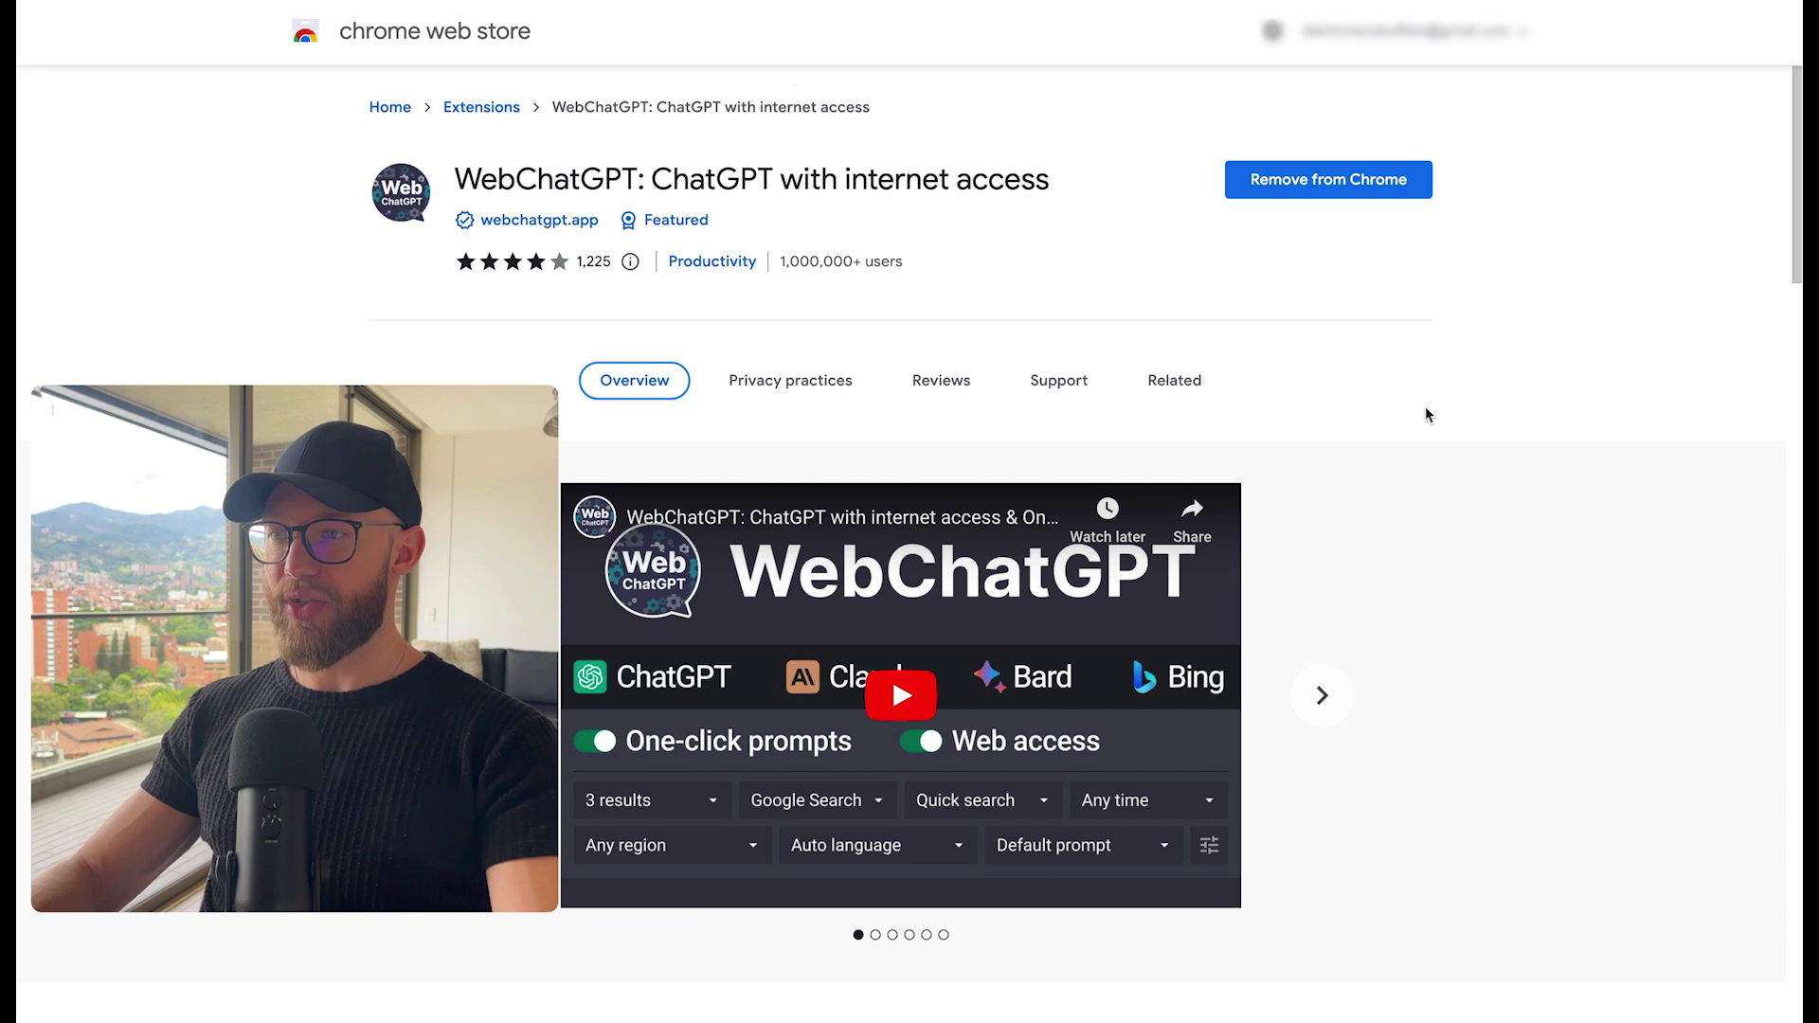
pyautogui.scroll(-1, 1426, 410)
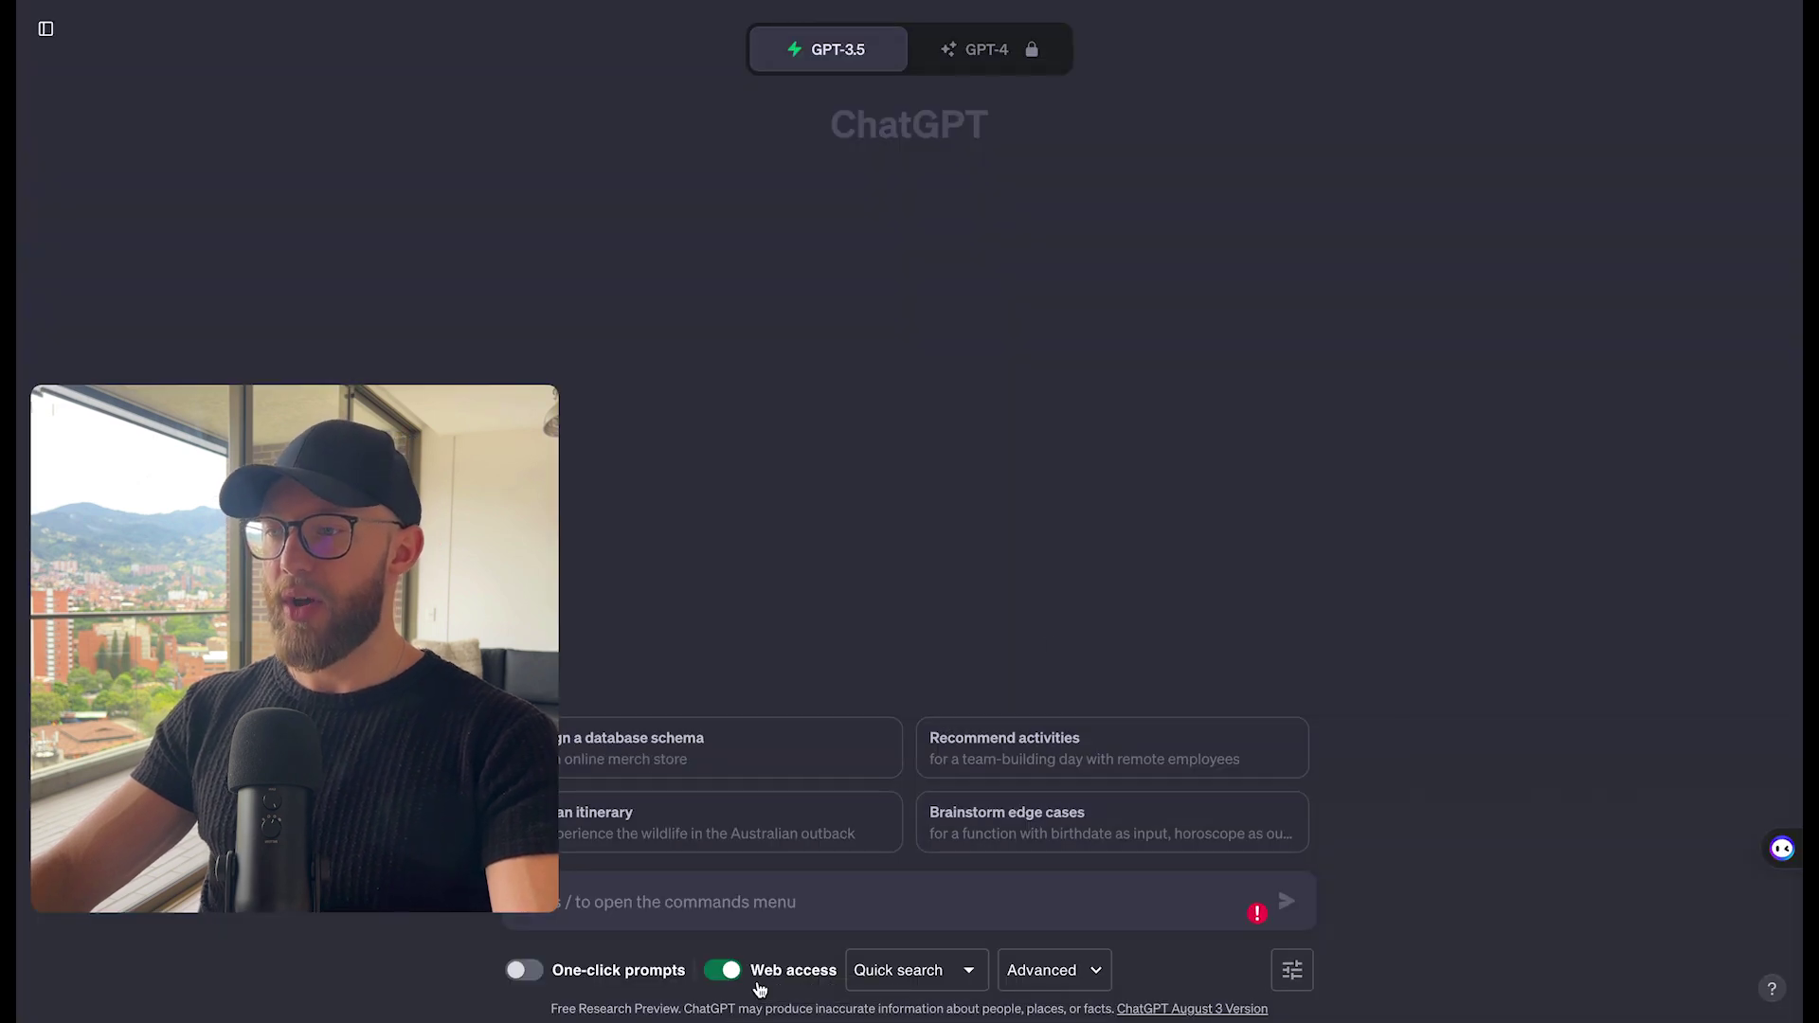
# Step: Enable One-click prompts in ChatGPT and scroll through the WebChatGPT prompt cards
pyautogui.moveTo(350, 679); pyautogui.dragTo(409, 398)
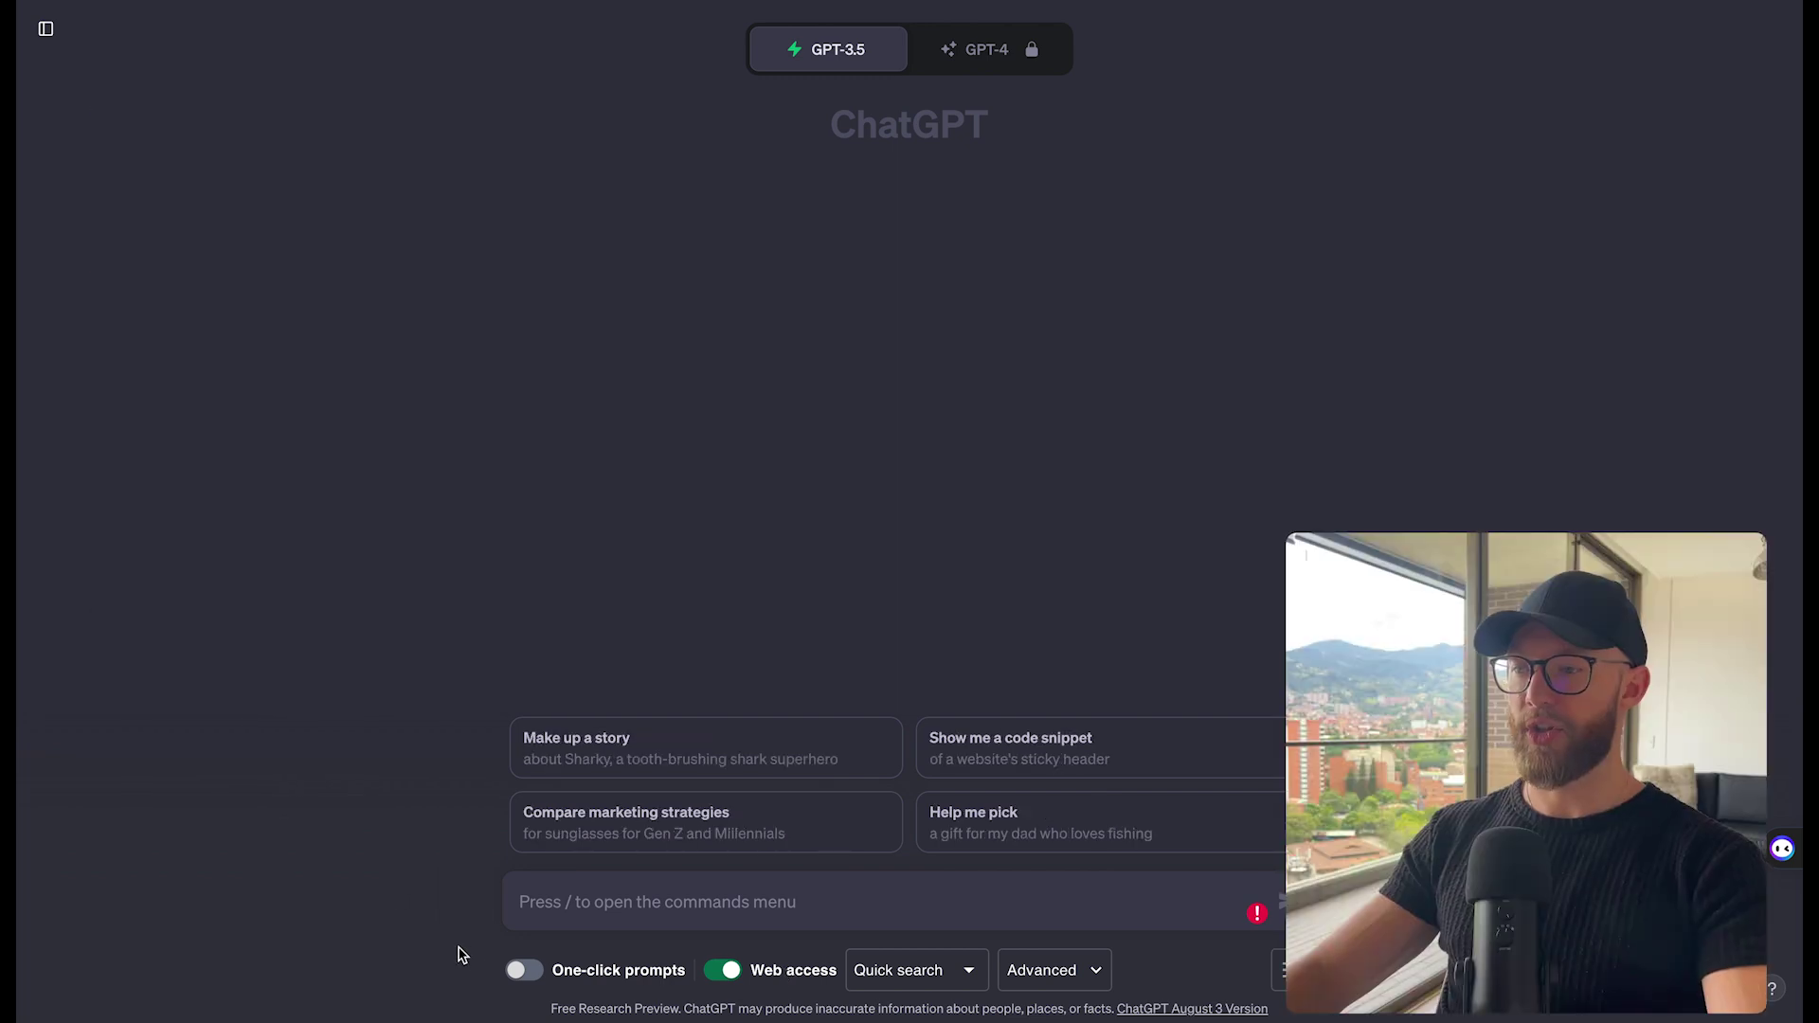
pyautogui.click(521, 972)
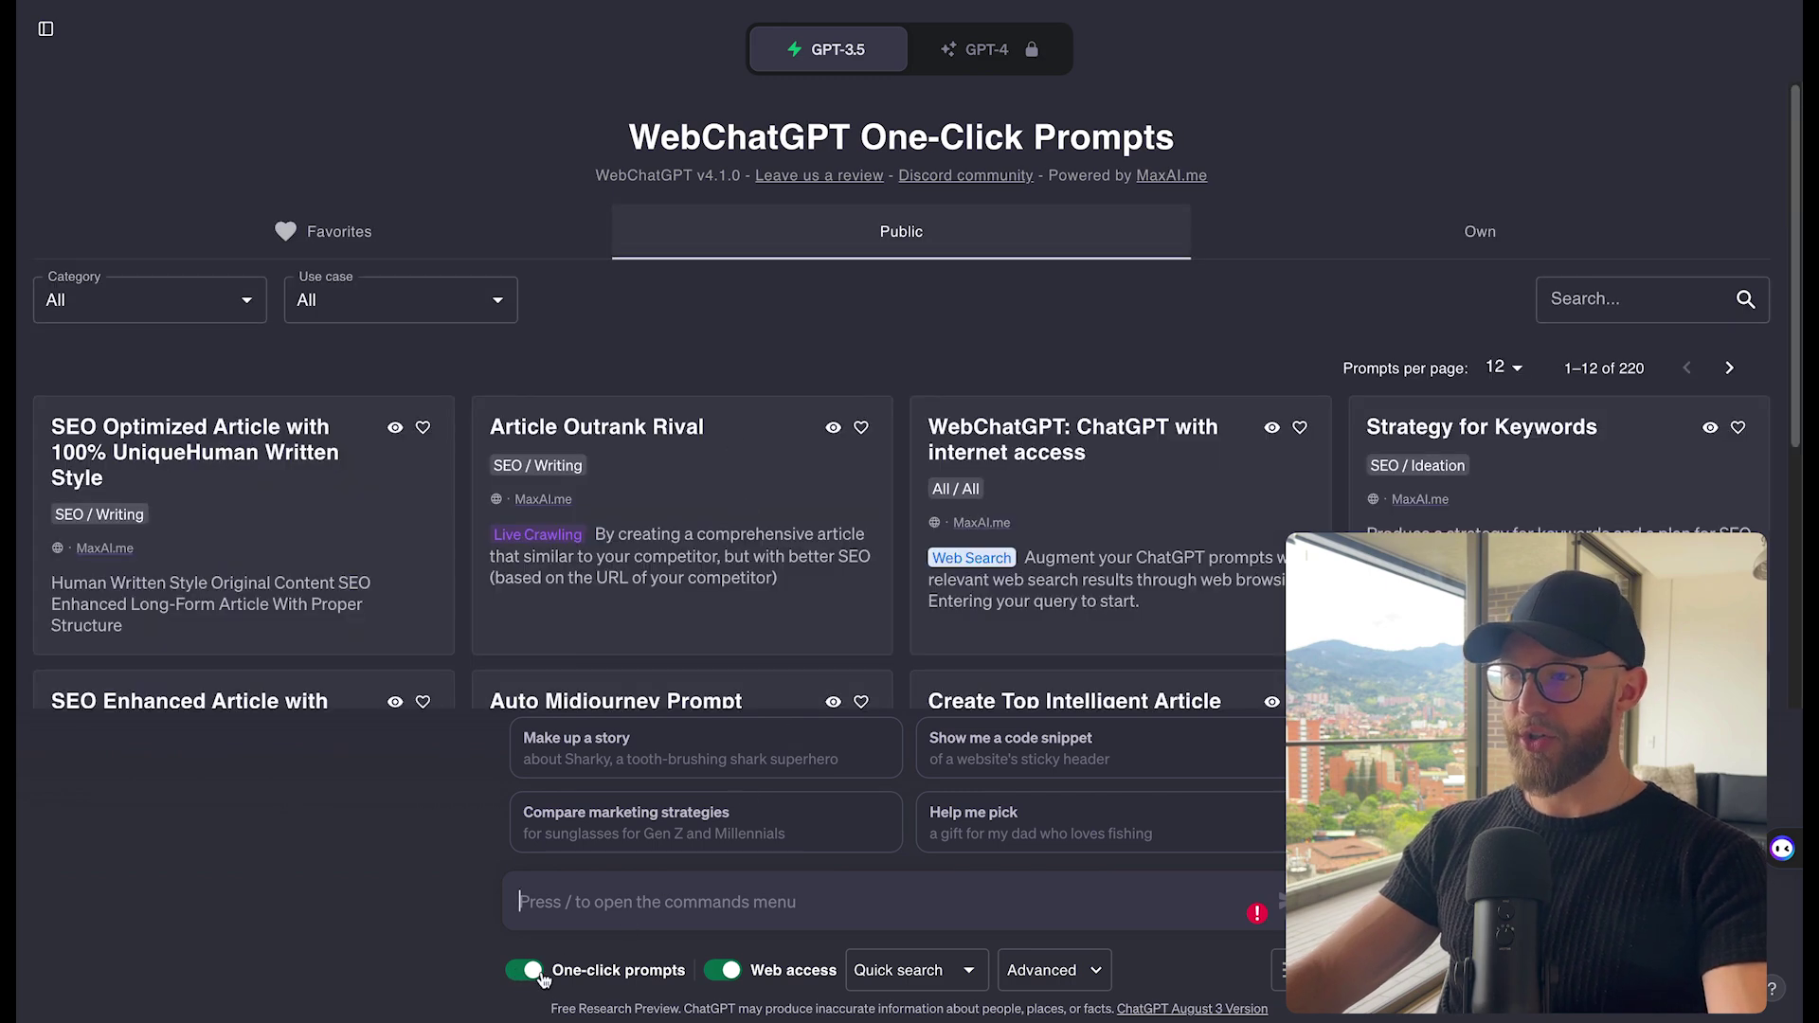
pyautogui.scroll(-2, 891, 328)
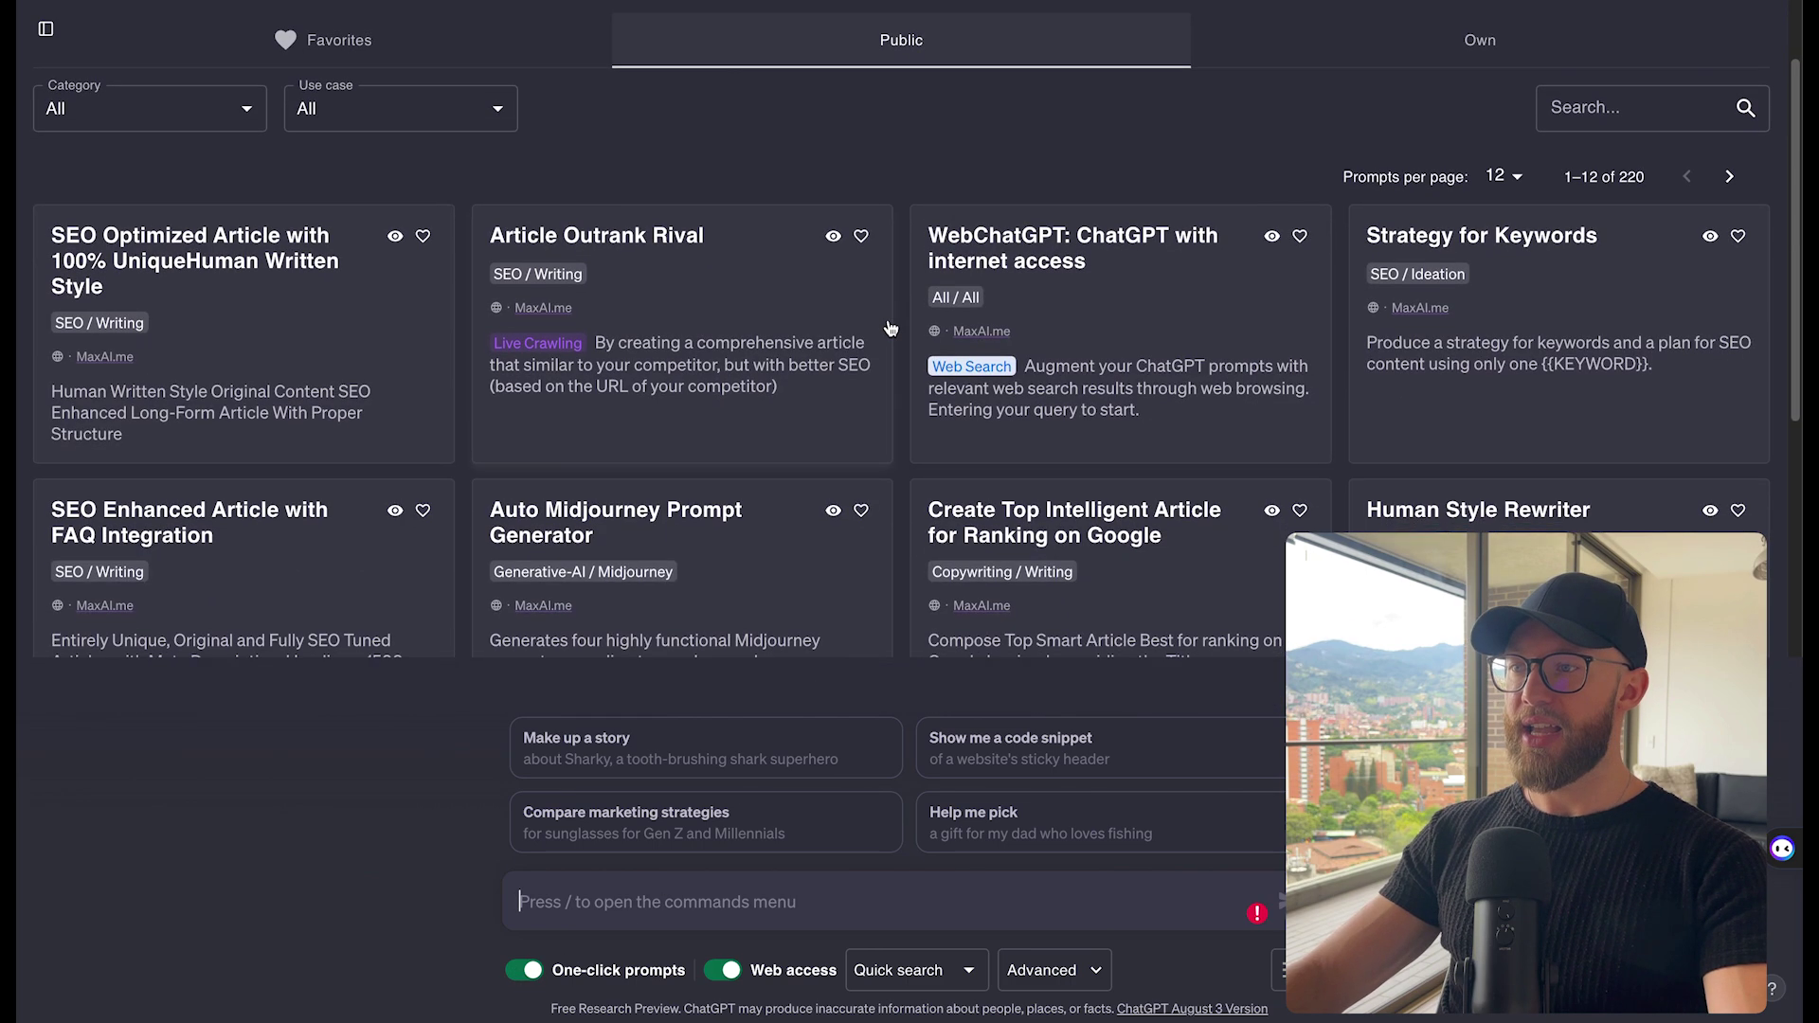
pyautogui.scroll(-1, 891, 328)
pyautogui.scroll(-3, 891, 322)
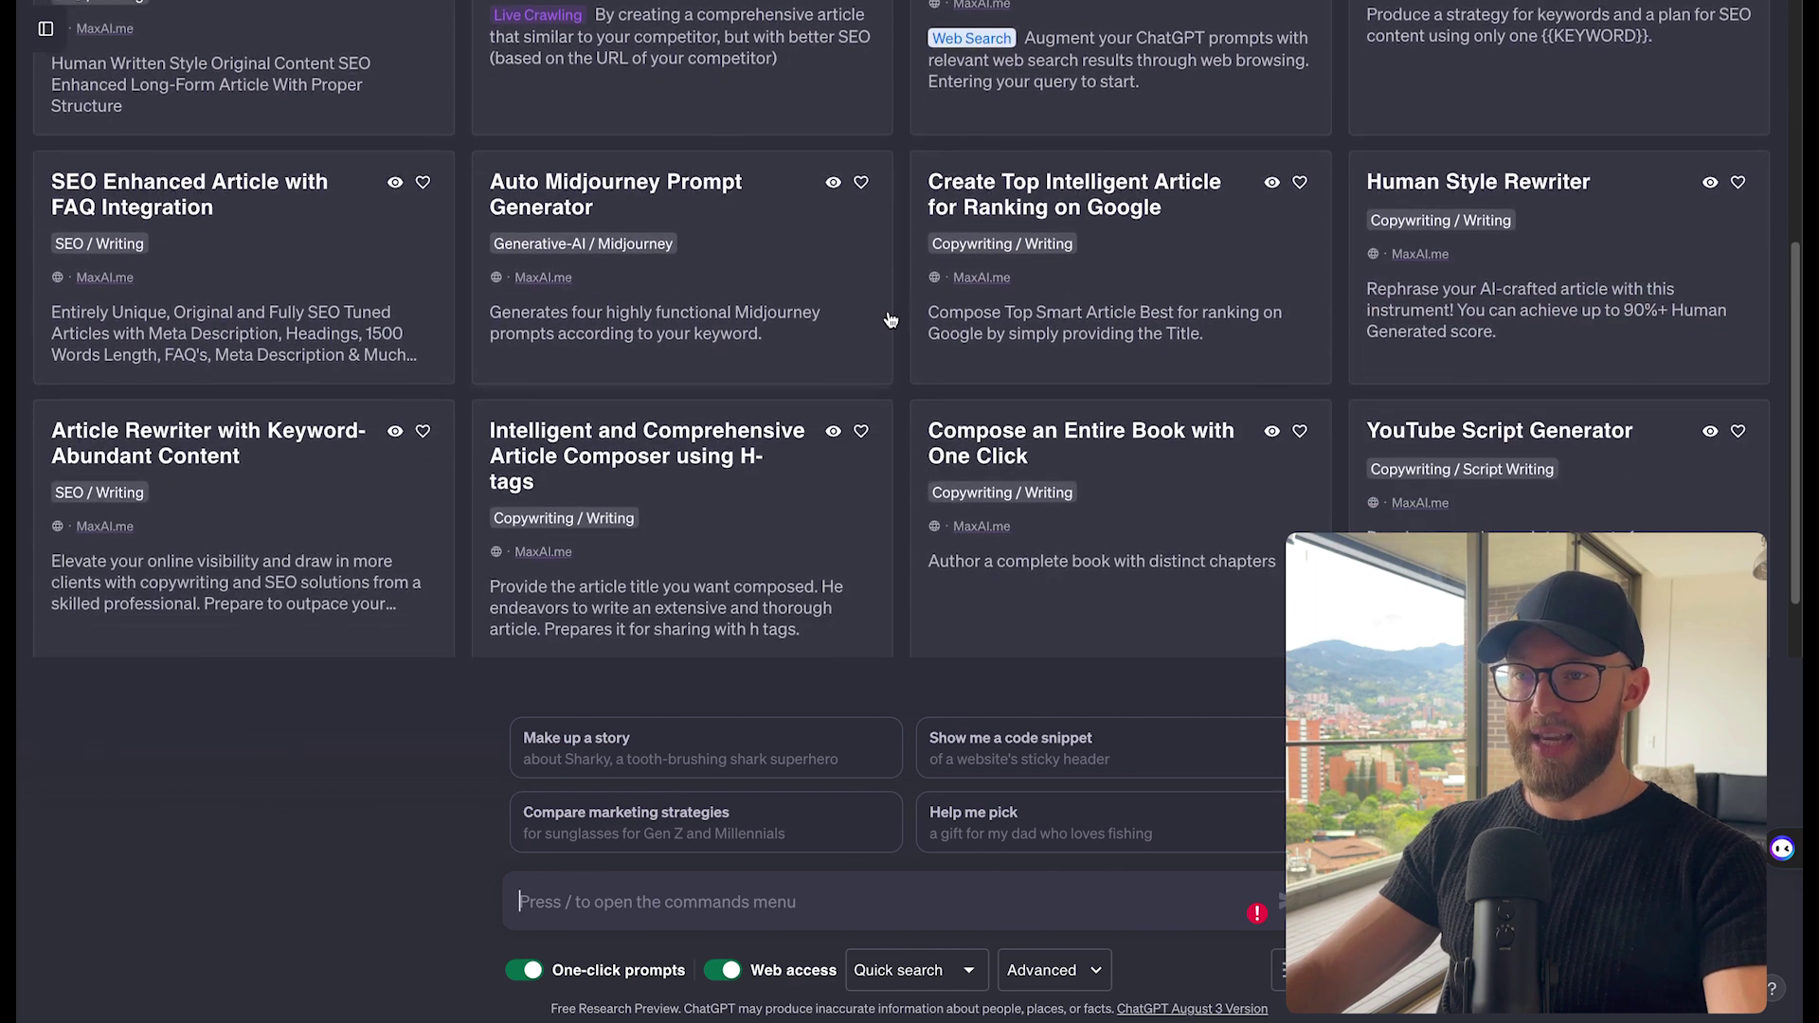
pyautogui.scroll(-1, 890, 320)
pyautogui.scroll(-1, 891, 319)
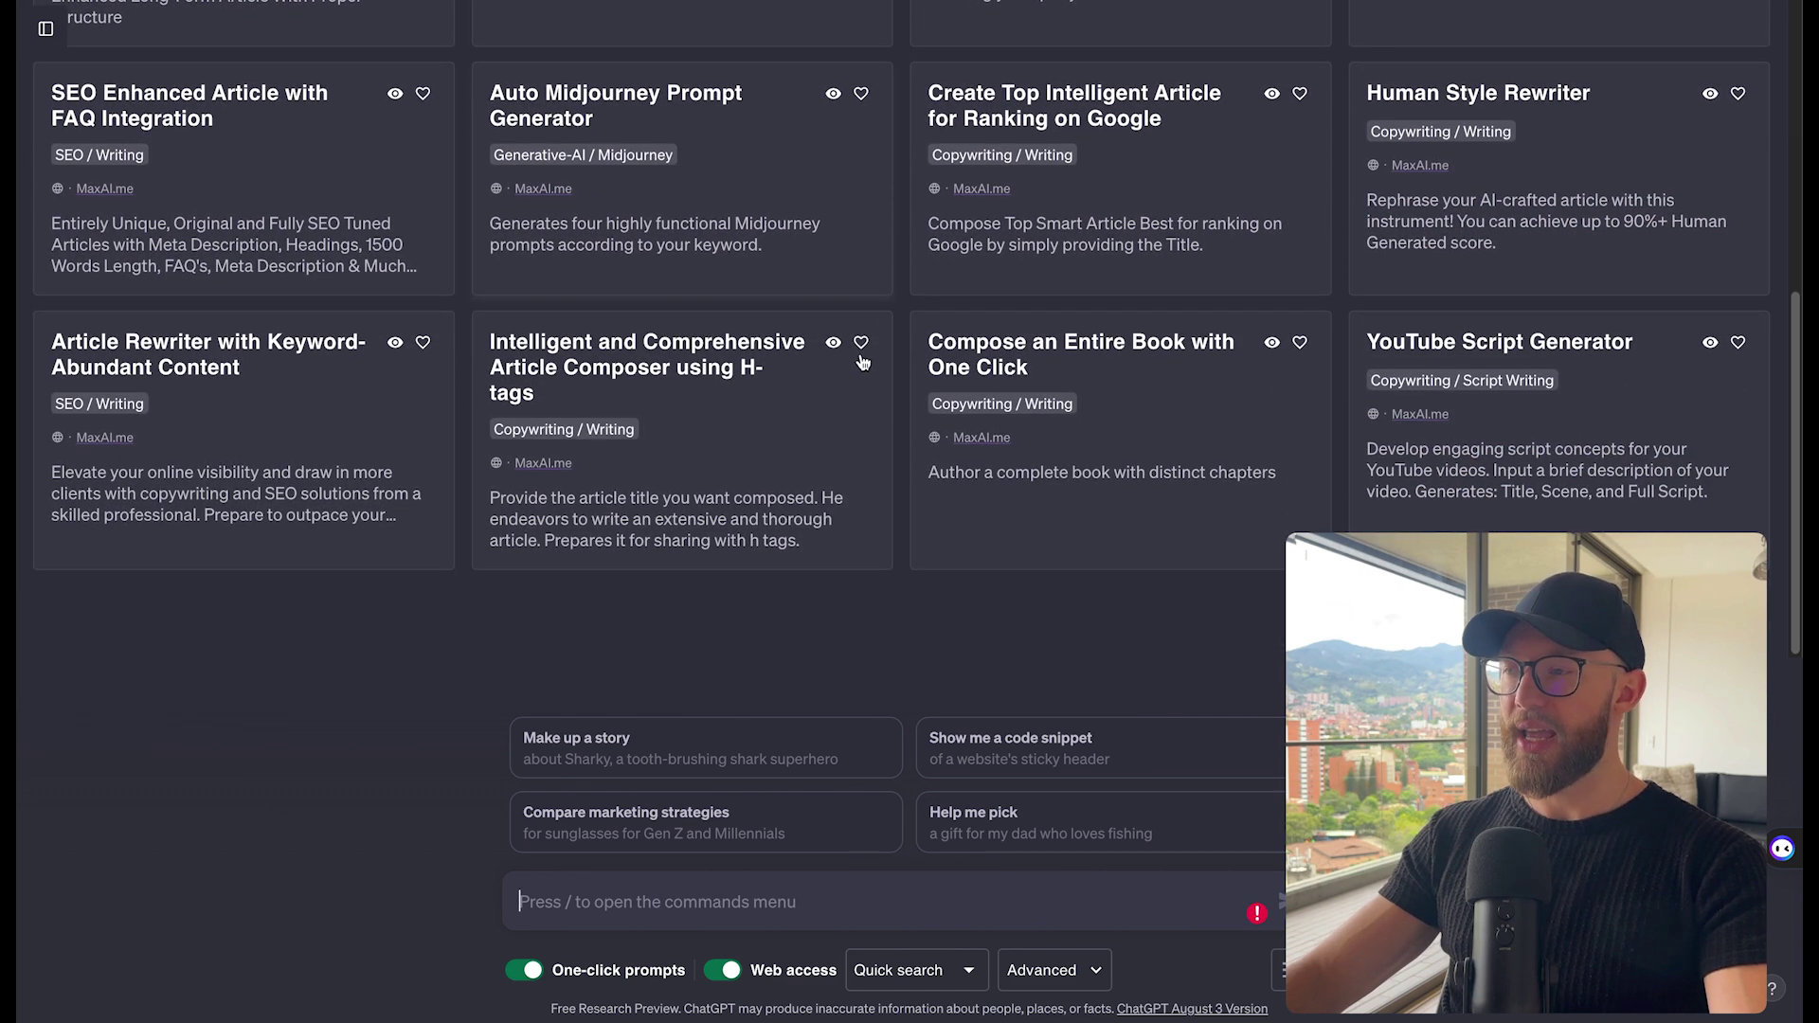
pyautogui.moveTo(1668, 775); pyautogui.dragTo(411, 701)
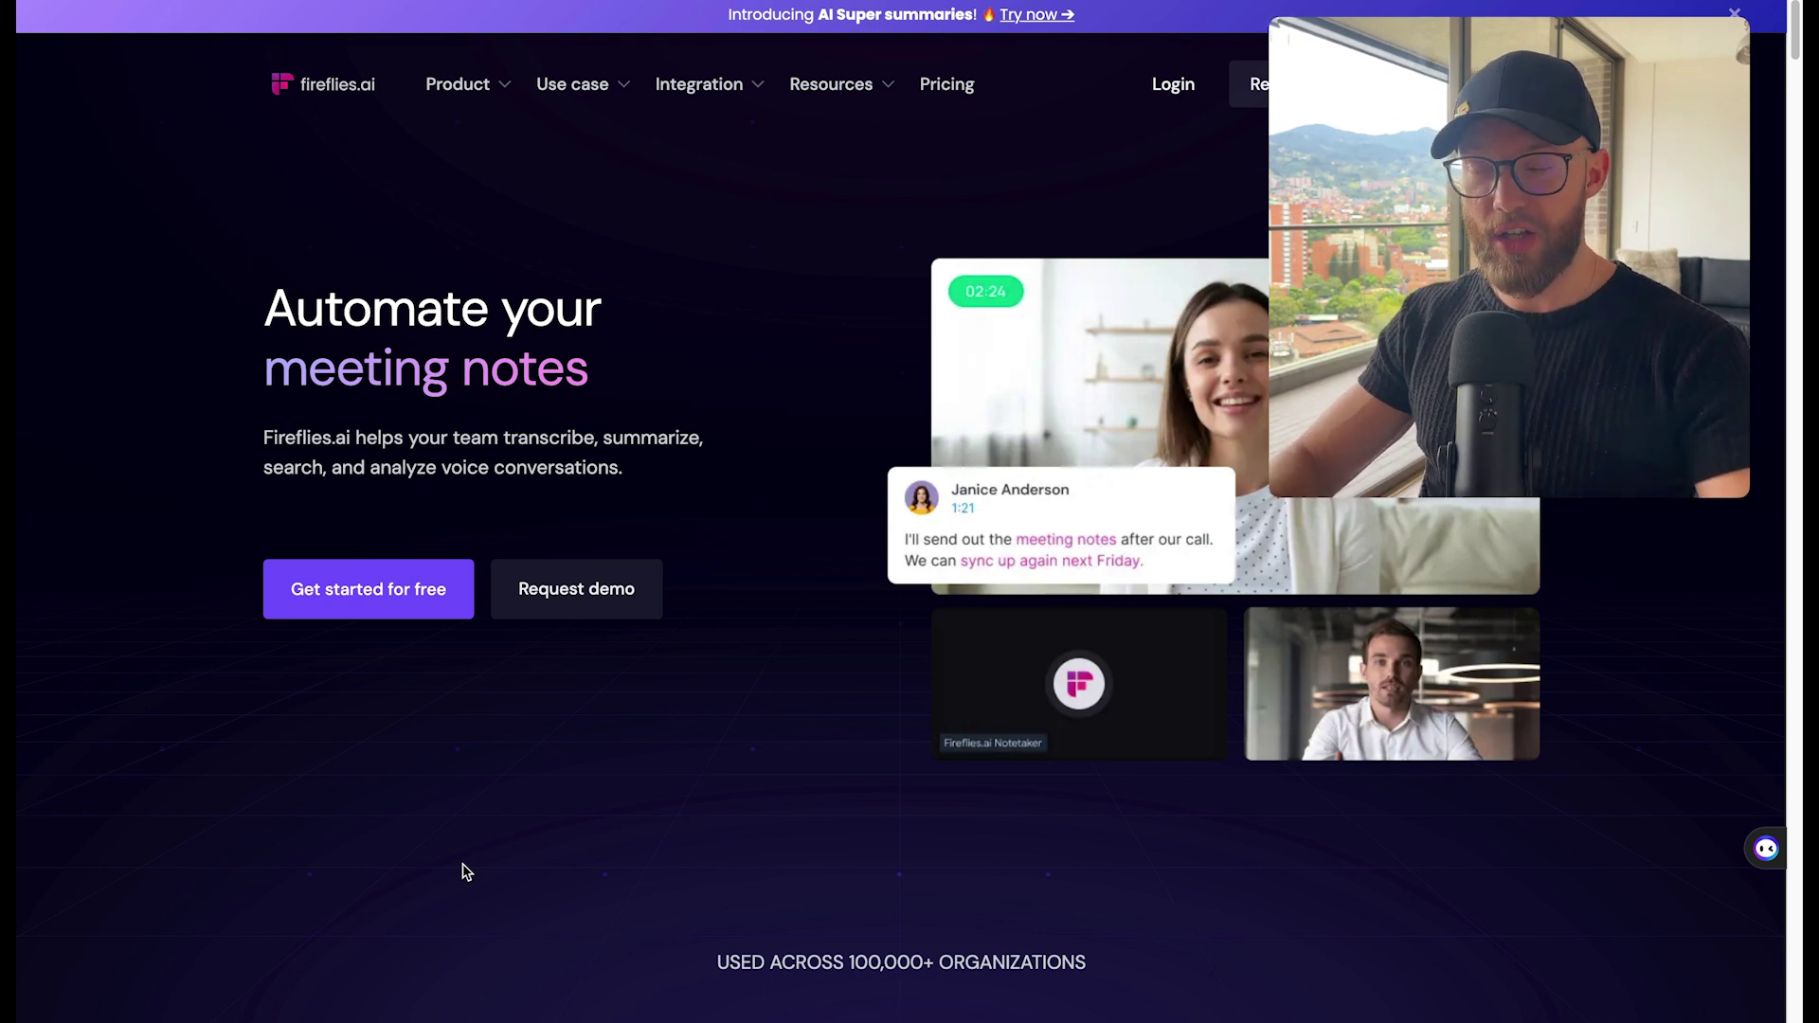
# Step: Scroll past the transcription and AI Search sections to the CRM logging, voice-command tasks and meeting recaps features
pyautogui.scroll(-8, 504, 837)
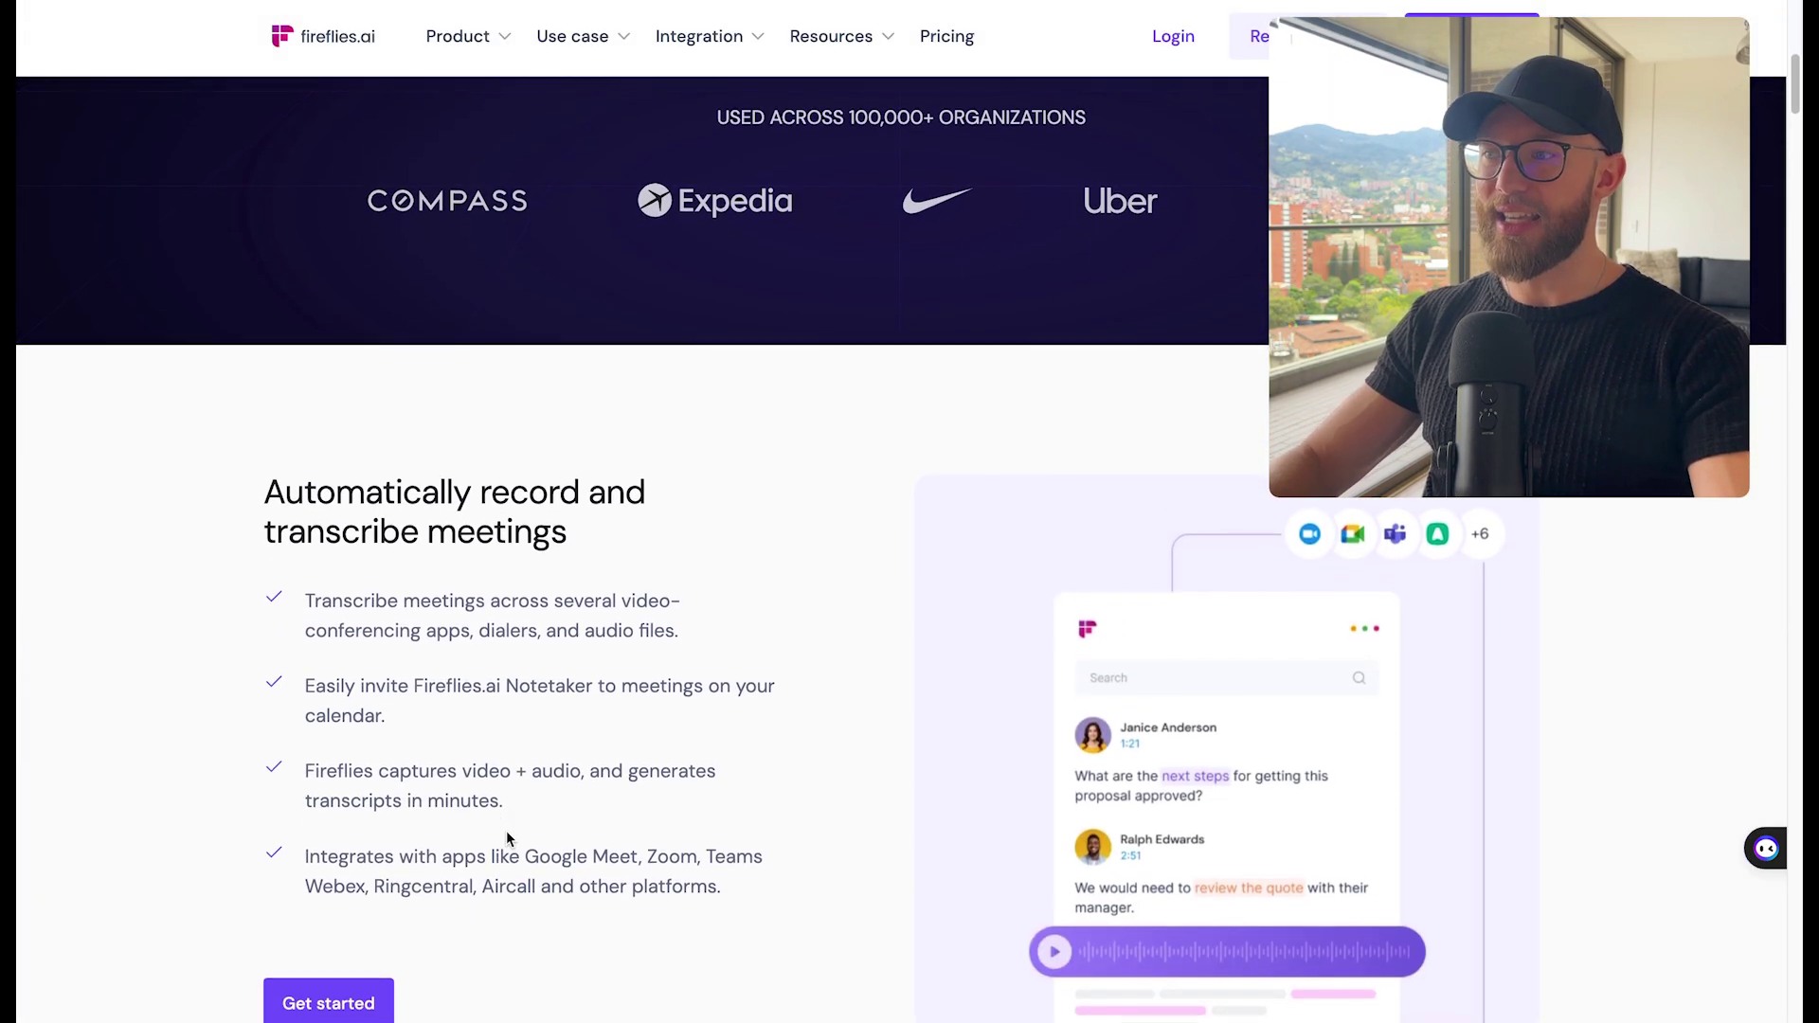
pyautogui.scroll(-2, 507, 837)
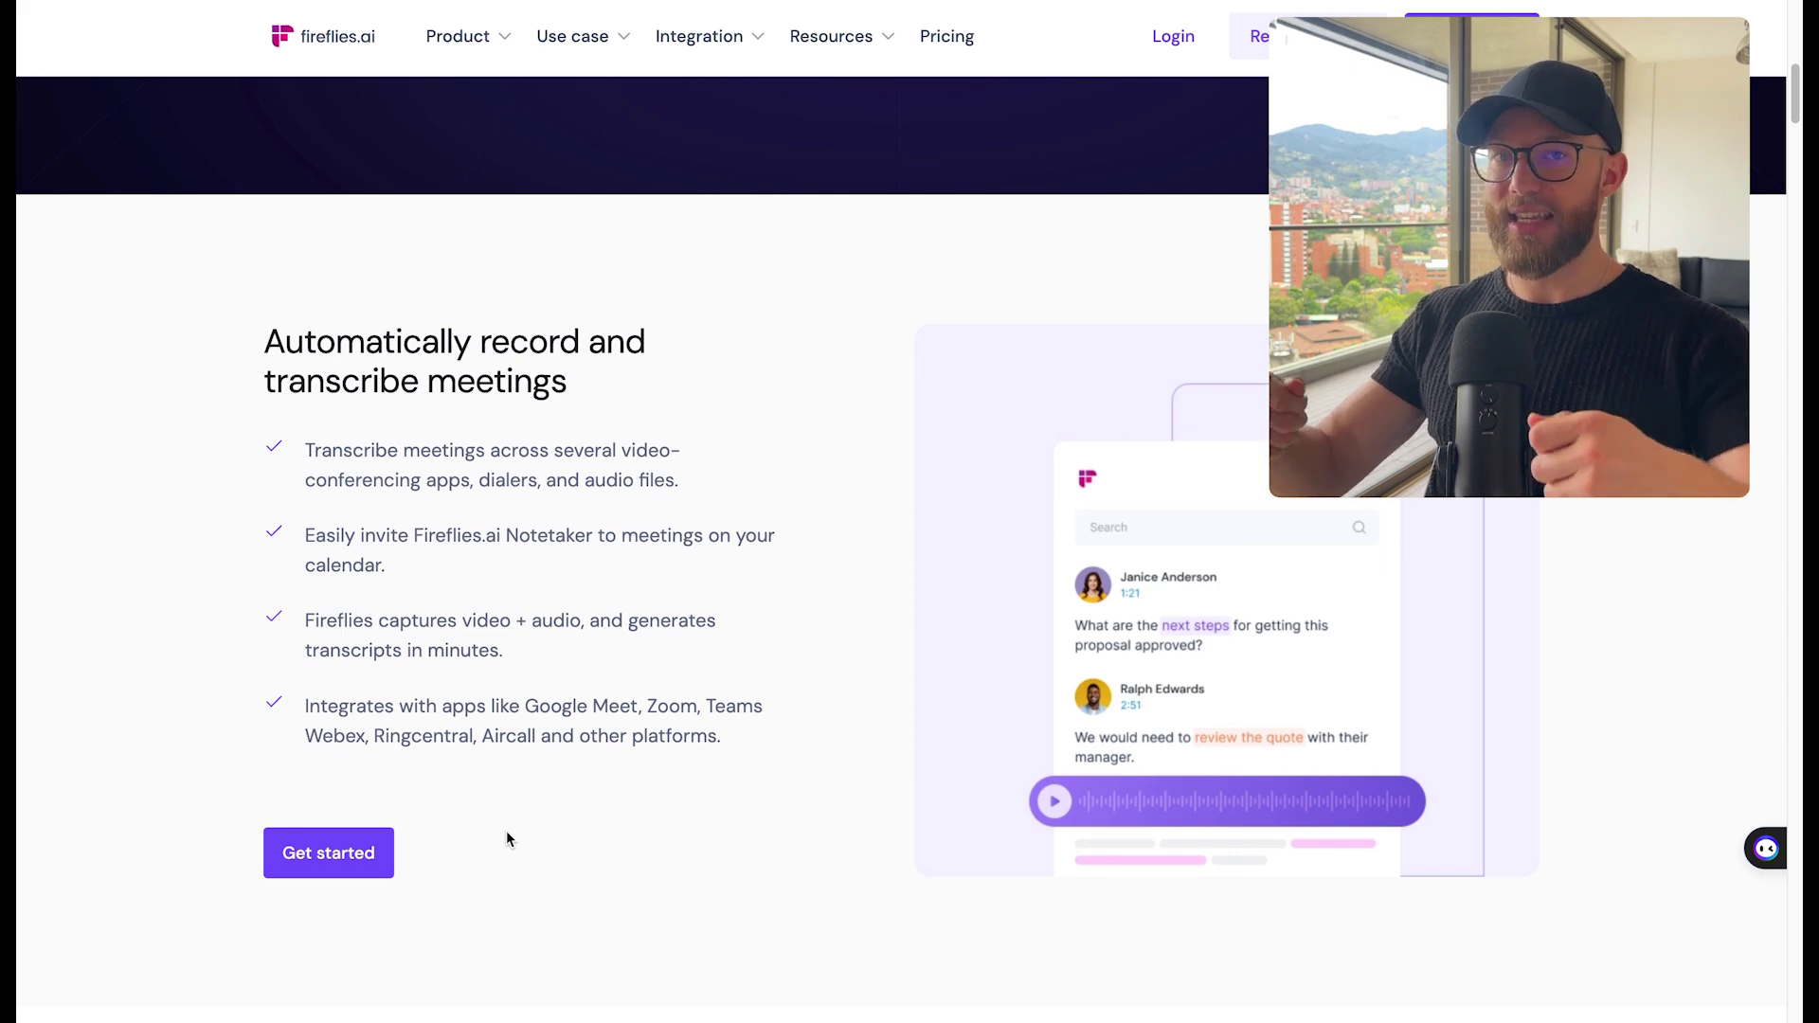
pyautogui.scroll(-1, 507, 833)
pyautogui.scroll(-8, 512, 826)
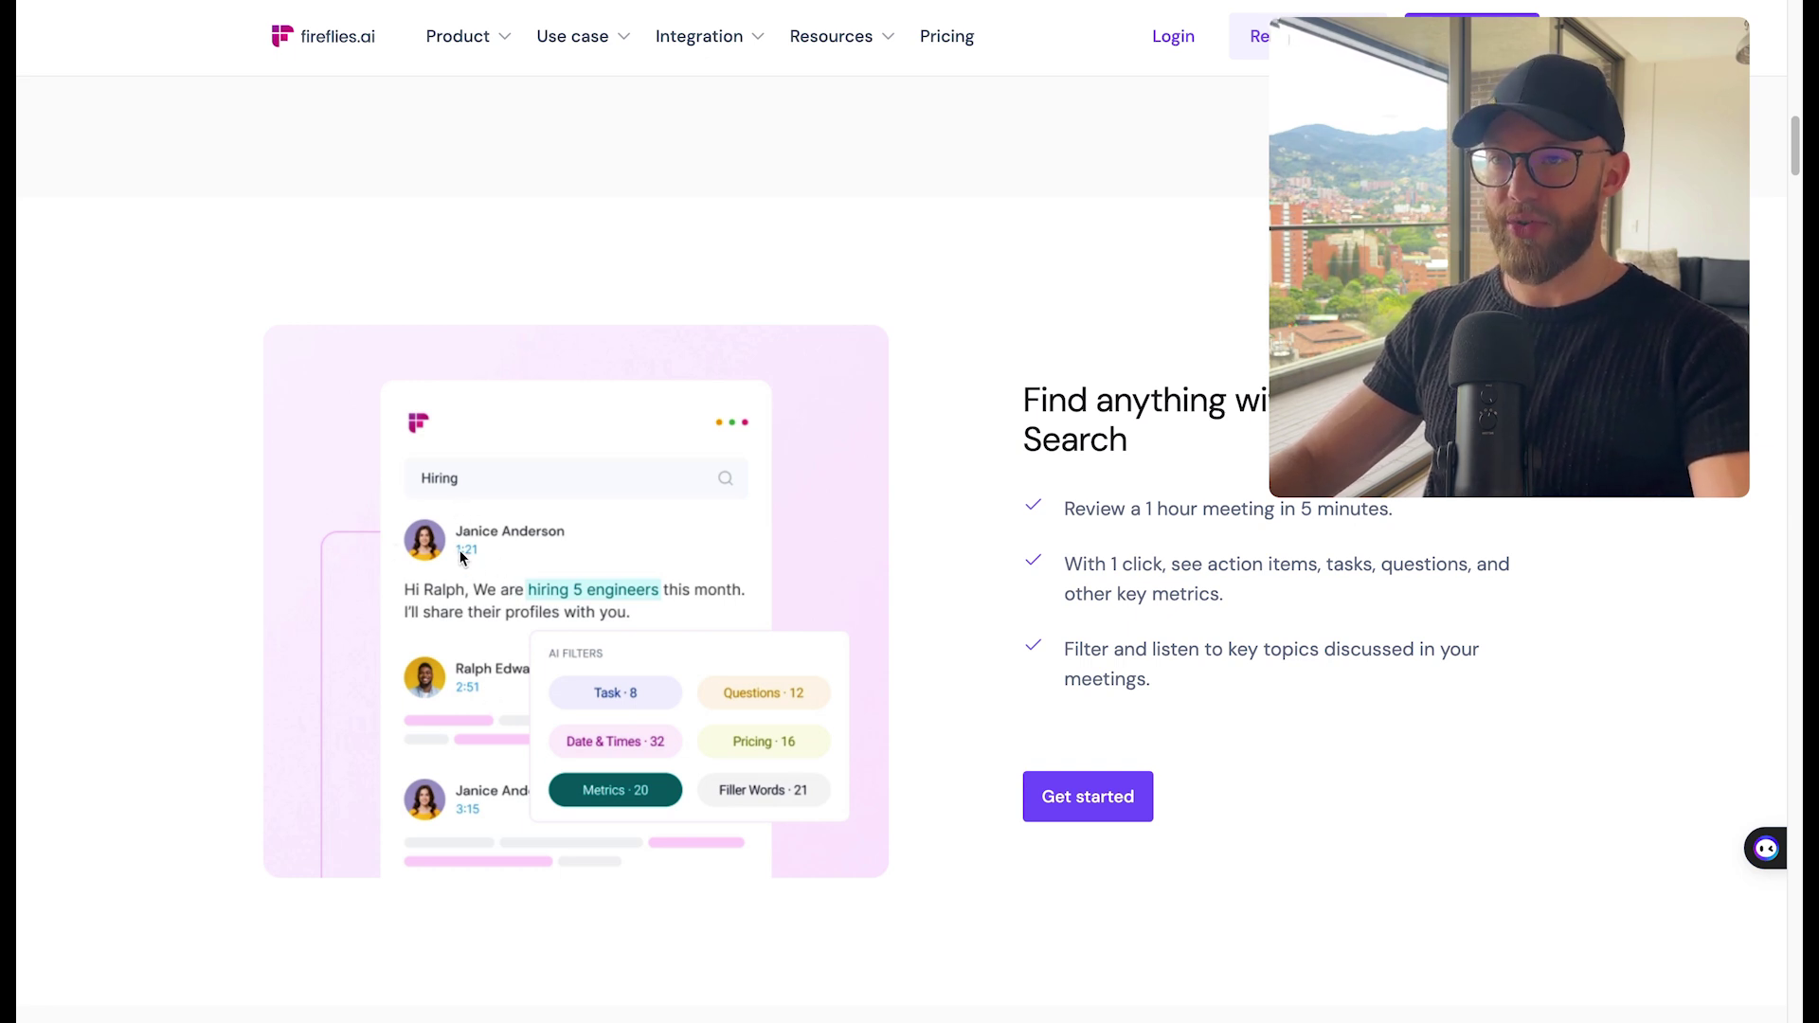
pyautogui.scroll(-10, 522, 474)
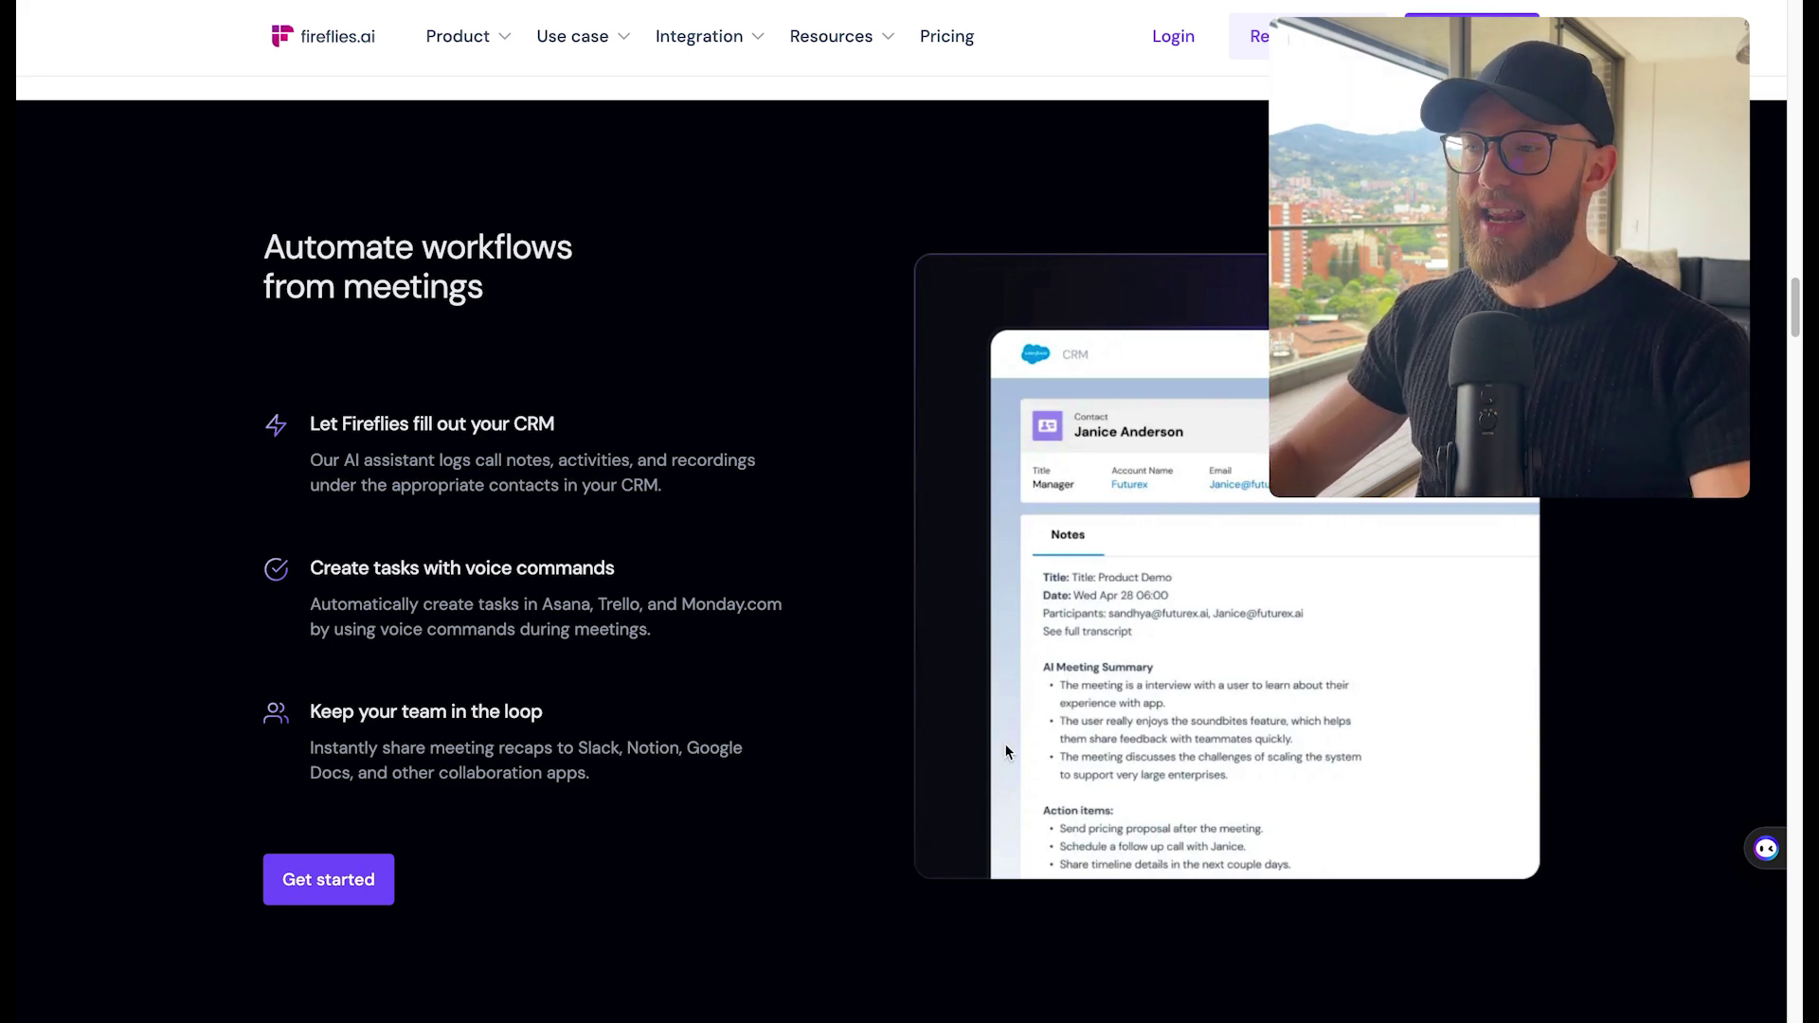
# Step: Scroll down to 'A real-time knowledge base for your entire team' with meeting channels and privacy controls
pyautogui.scroll(-8, 1006, 751)
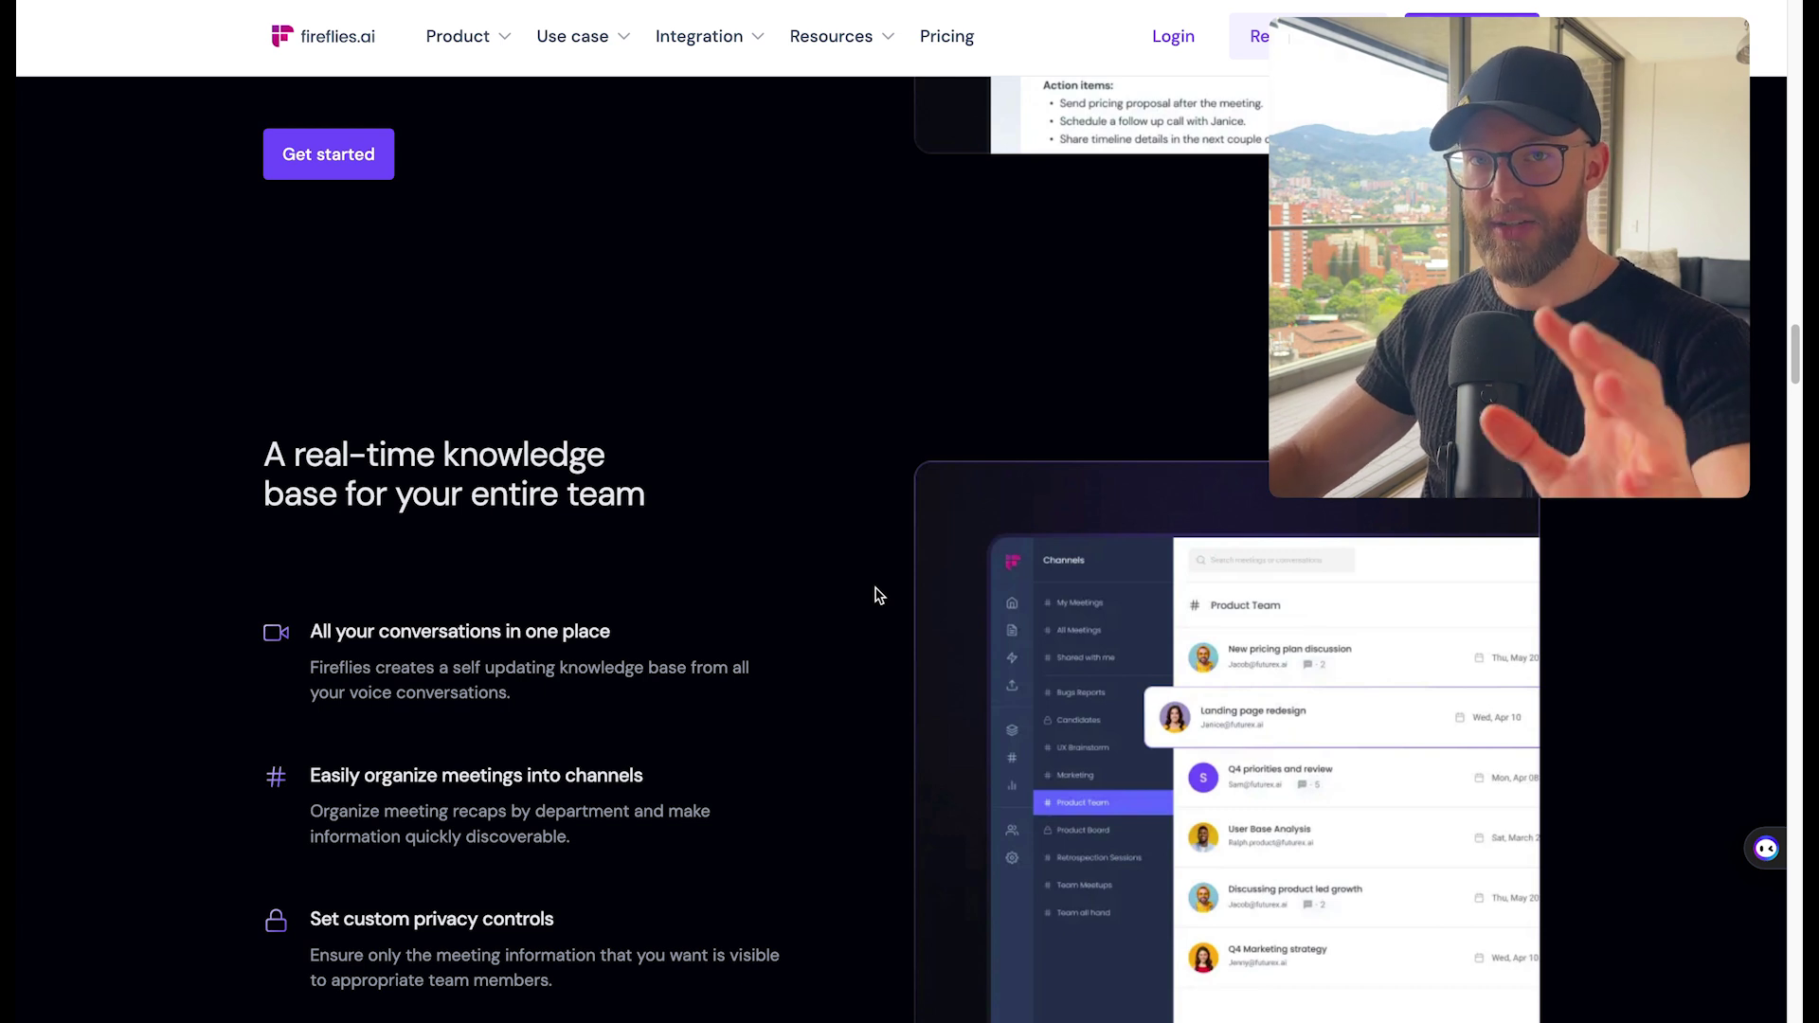
pyautogui.scroll(-1, 878, 595)
pyautogui.scroll(-1, 879, 595)
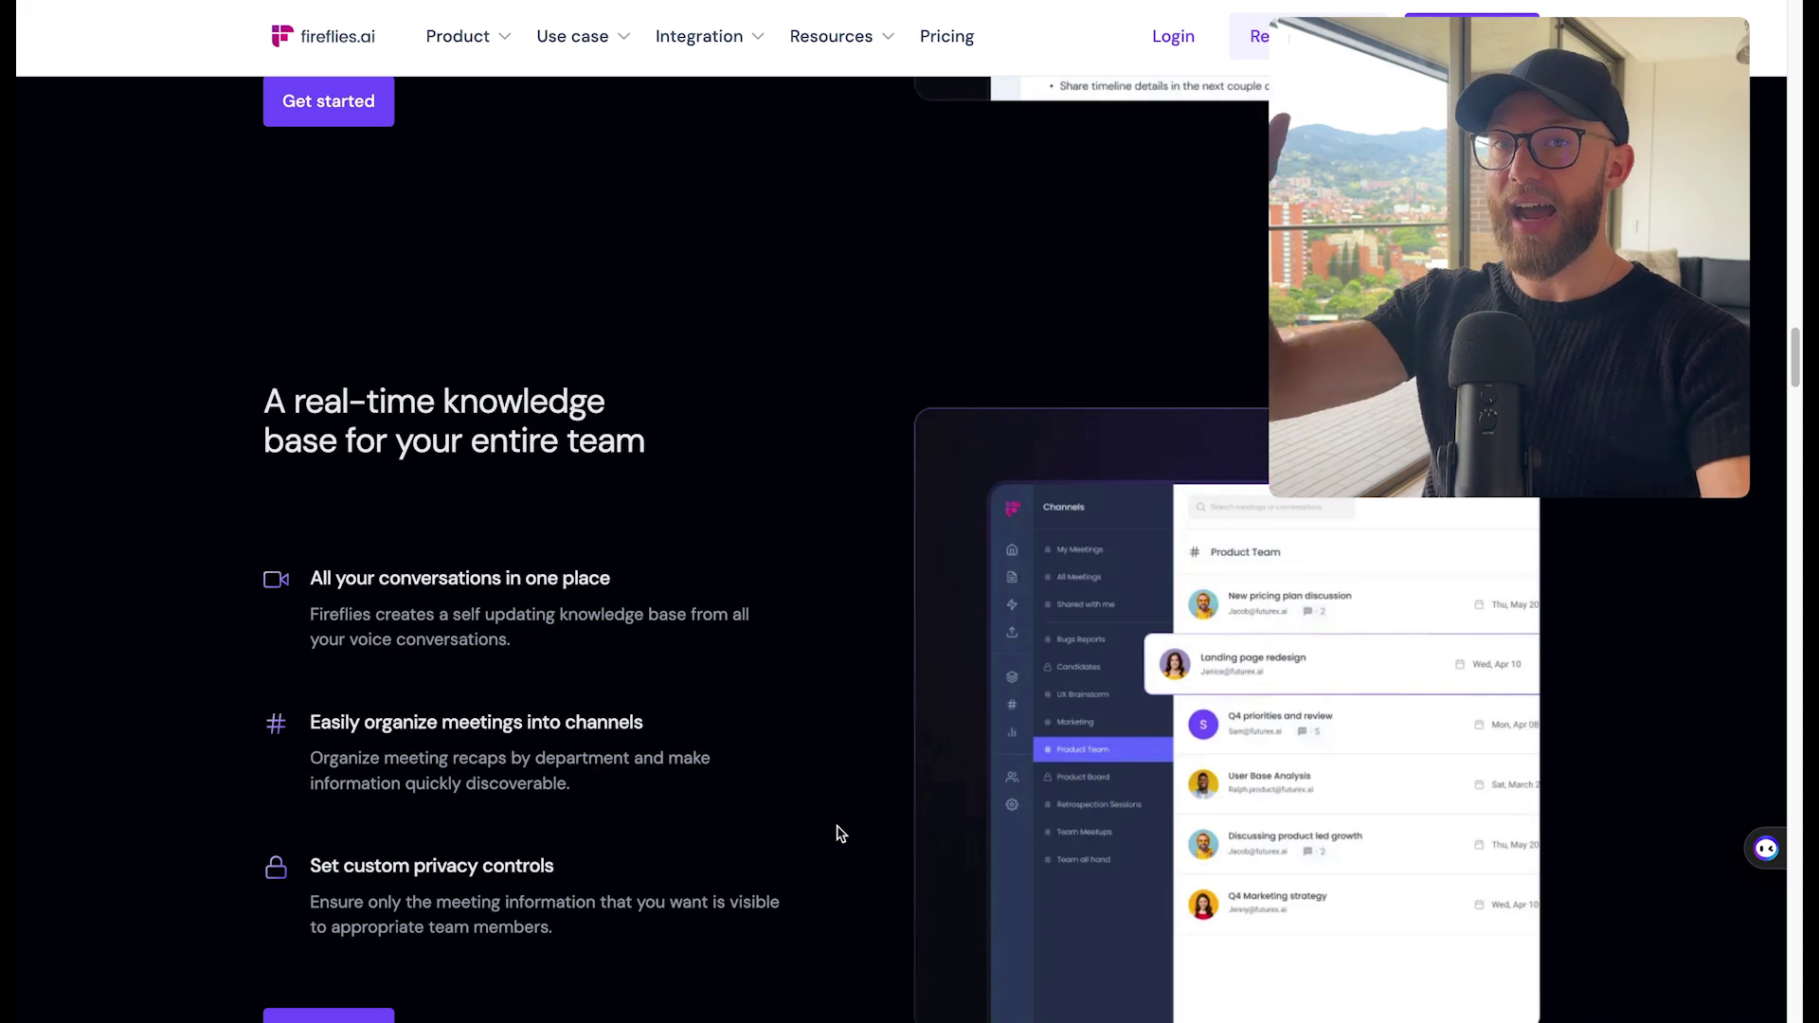
pyautogui.scroll(-1, 993, 730)
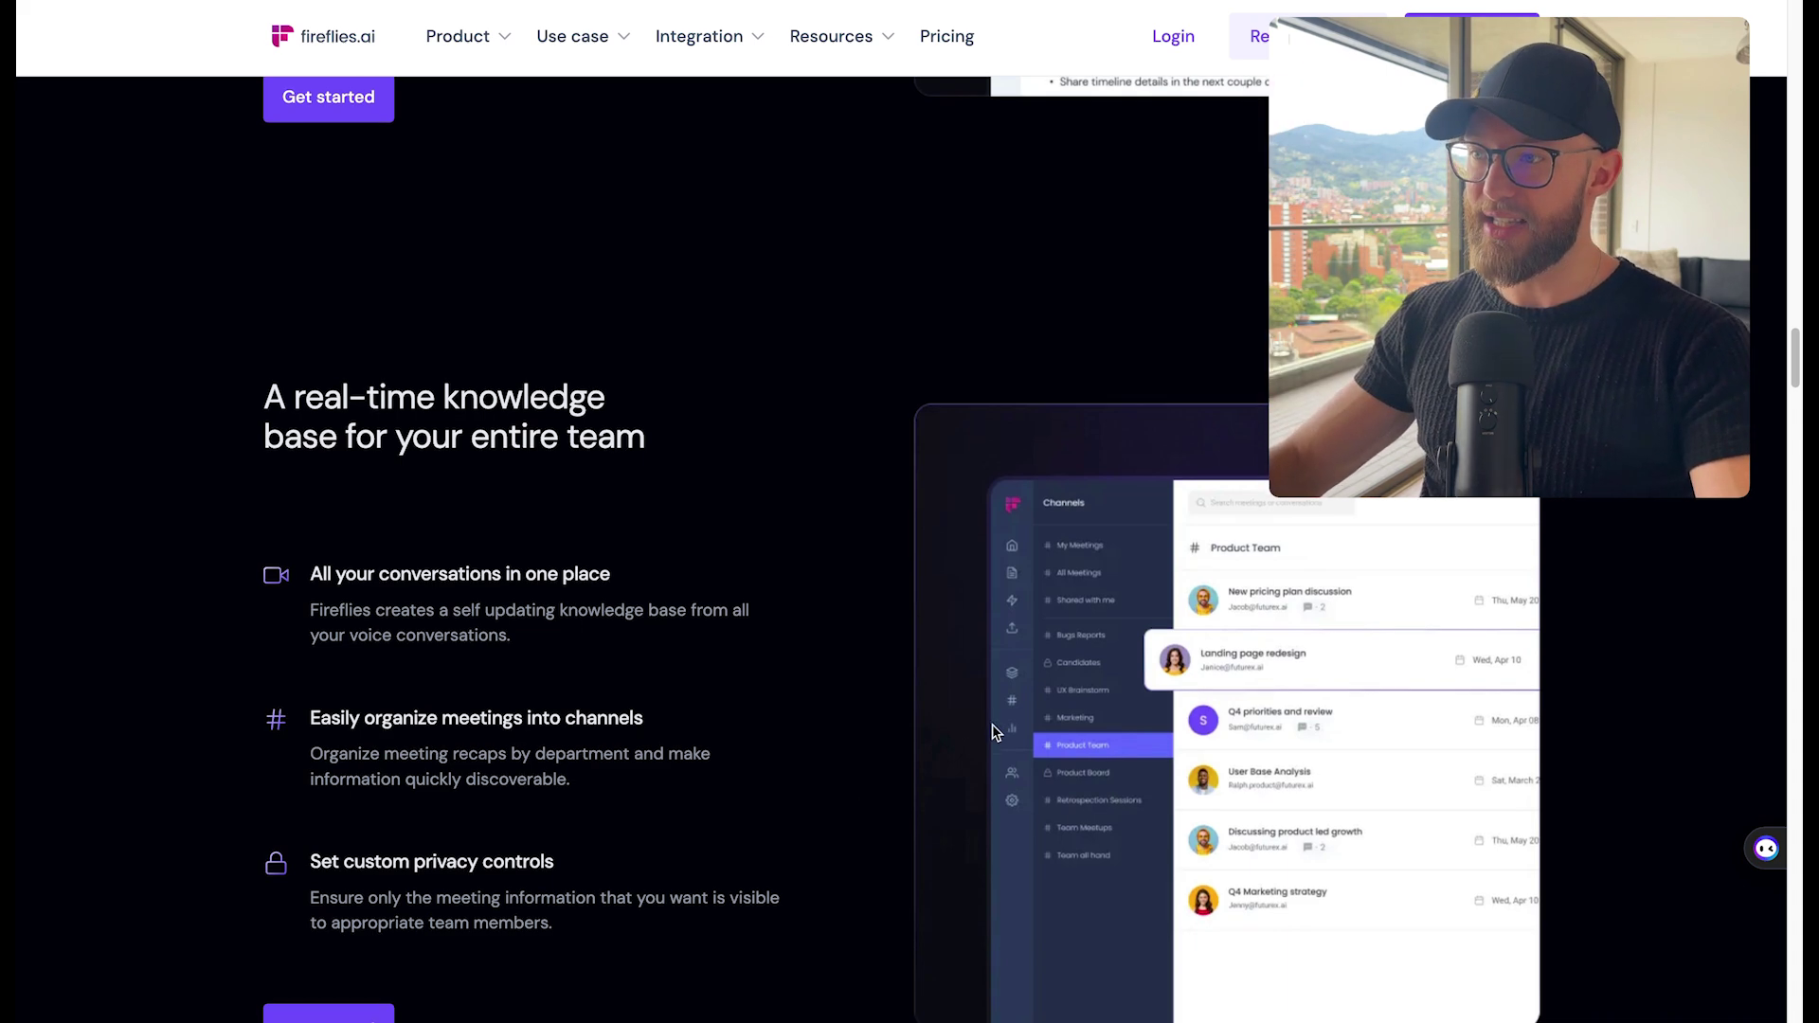